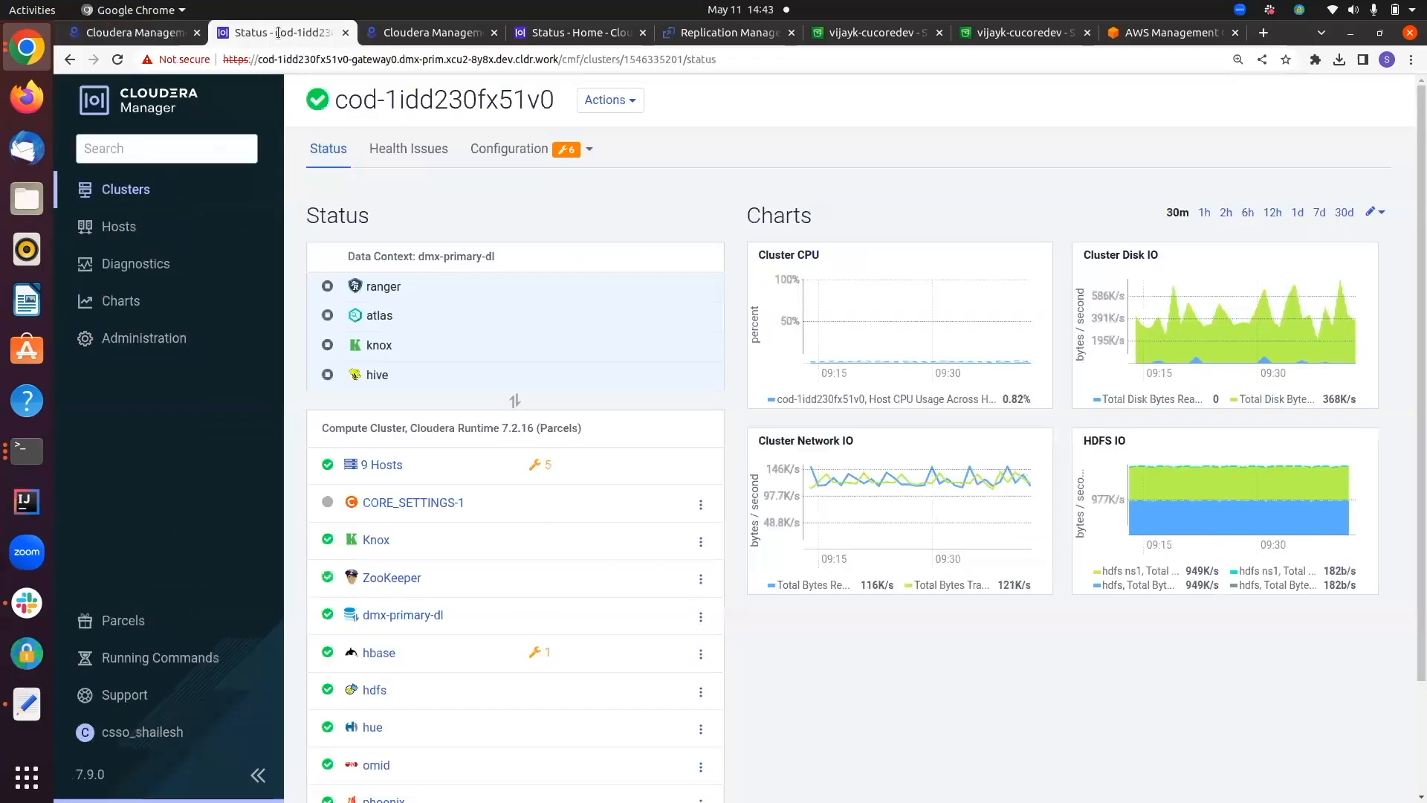
Step: Examine the hbase service's role instances on cluster cod-1idd230fx51v0 and the table list in its HBase shell terminal
{"action": "scroll", "coordinate": [505, 538], "scroll_direction": "down", "scroll_amount": 2}
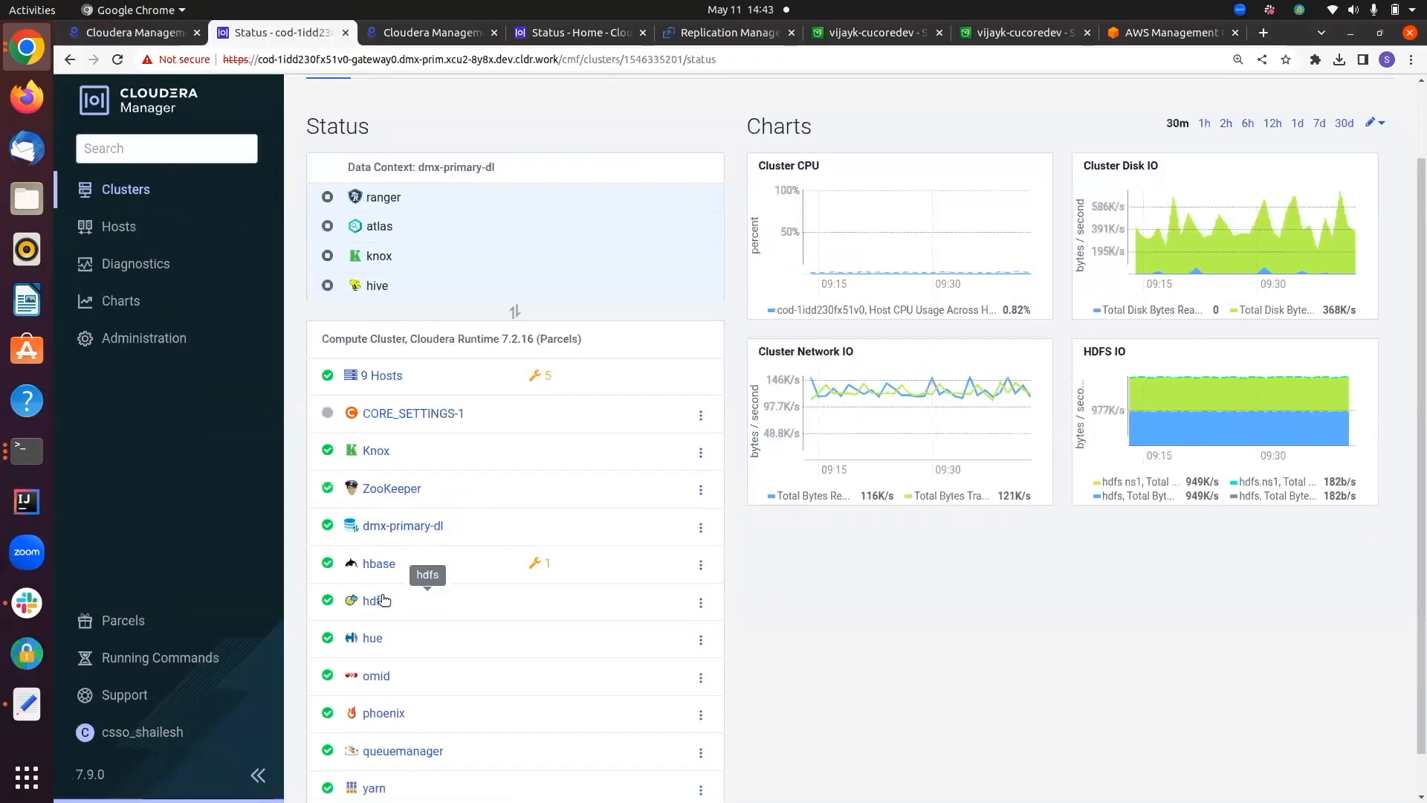
{"action": "left_click", "coordinate": [377, 563]}
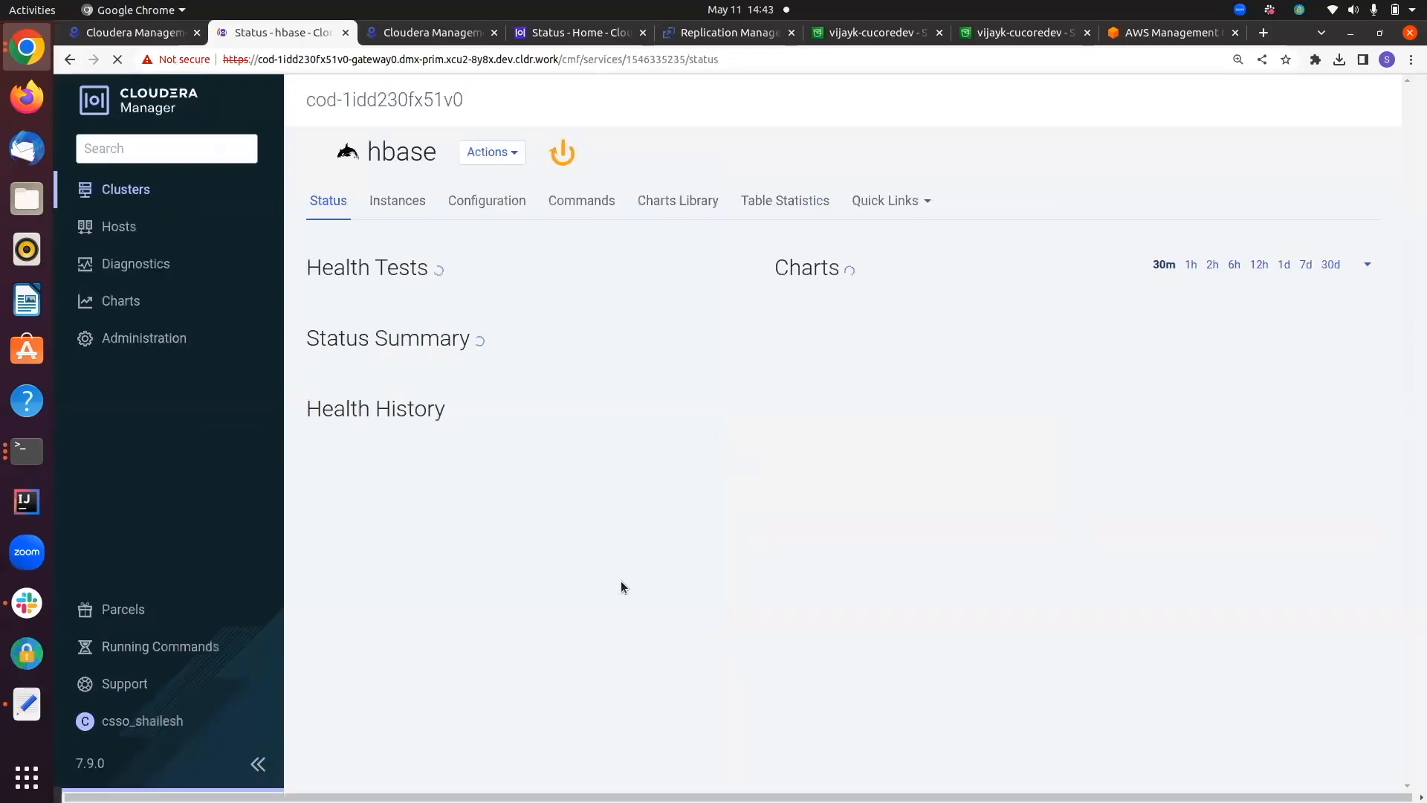
{"action": "left_click", "coordinate": [408, 207]}
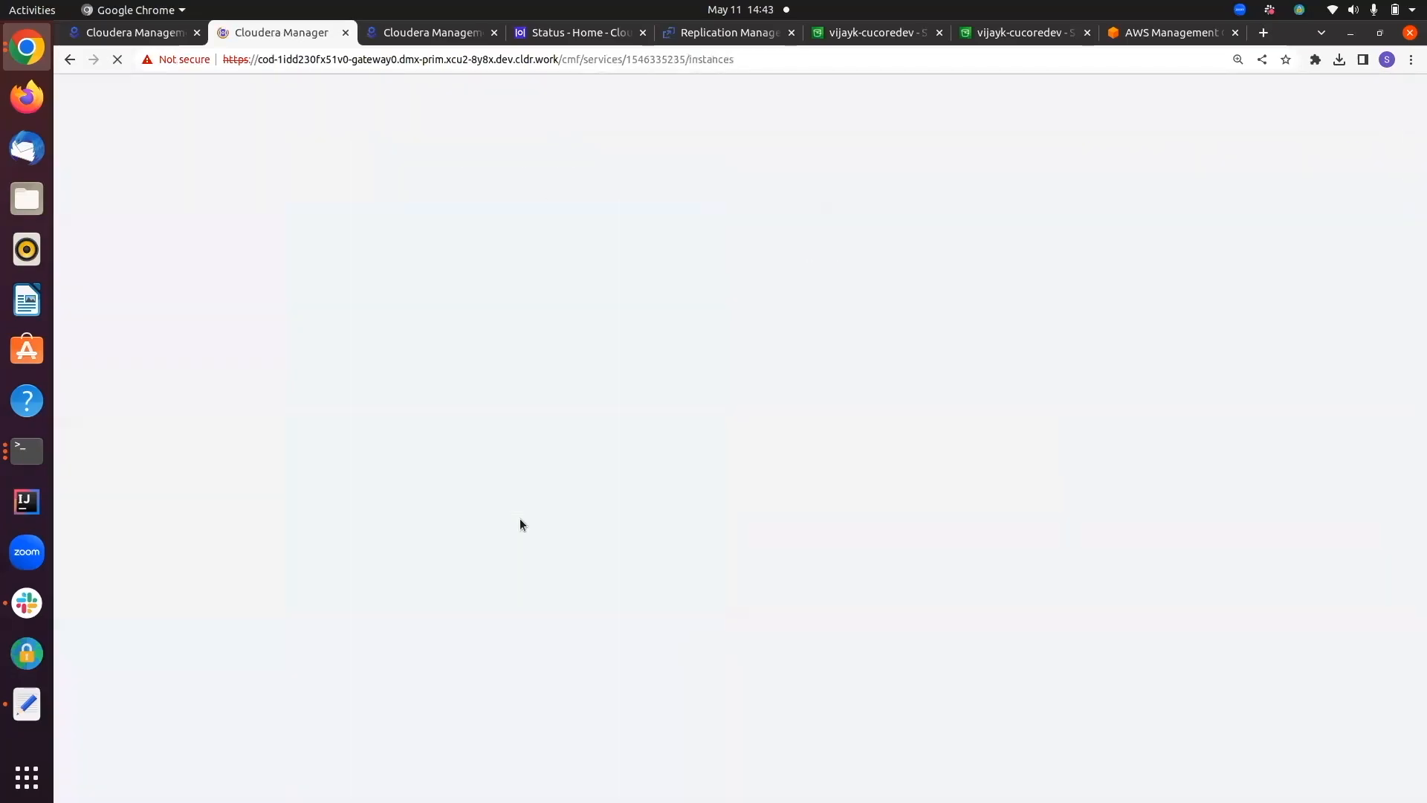
{"action": "scroll", "coordinate": [626, 547], "scroll_direction": "down", "scroll_amount": 6}
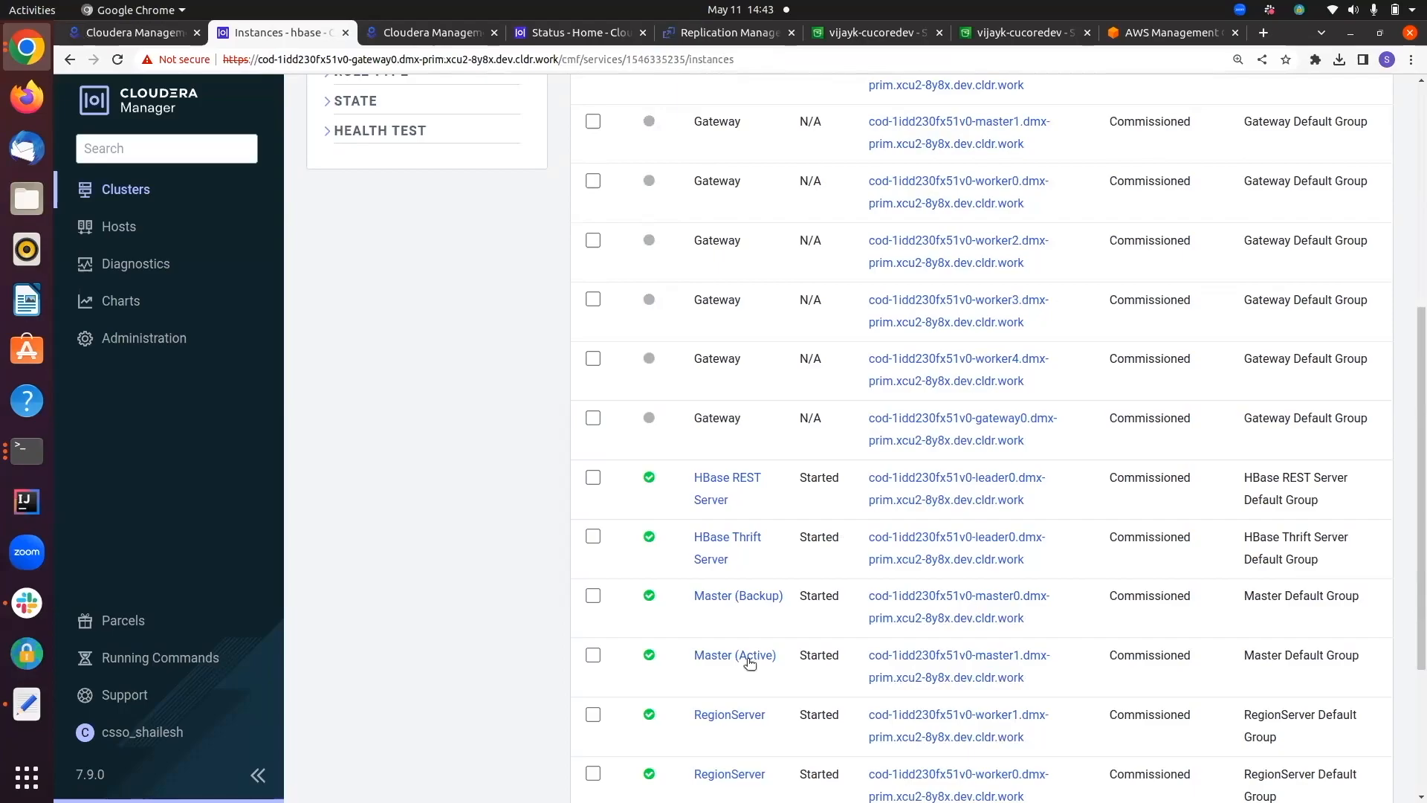
{"action": "left_click", "coordinate": [37, 454]}
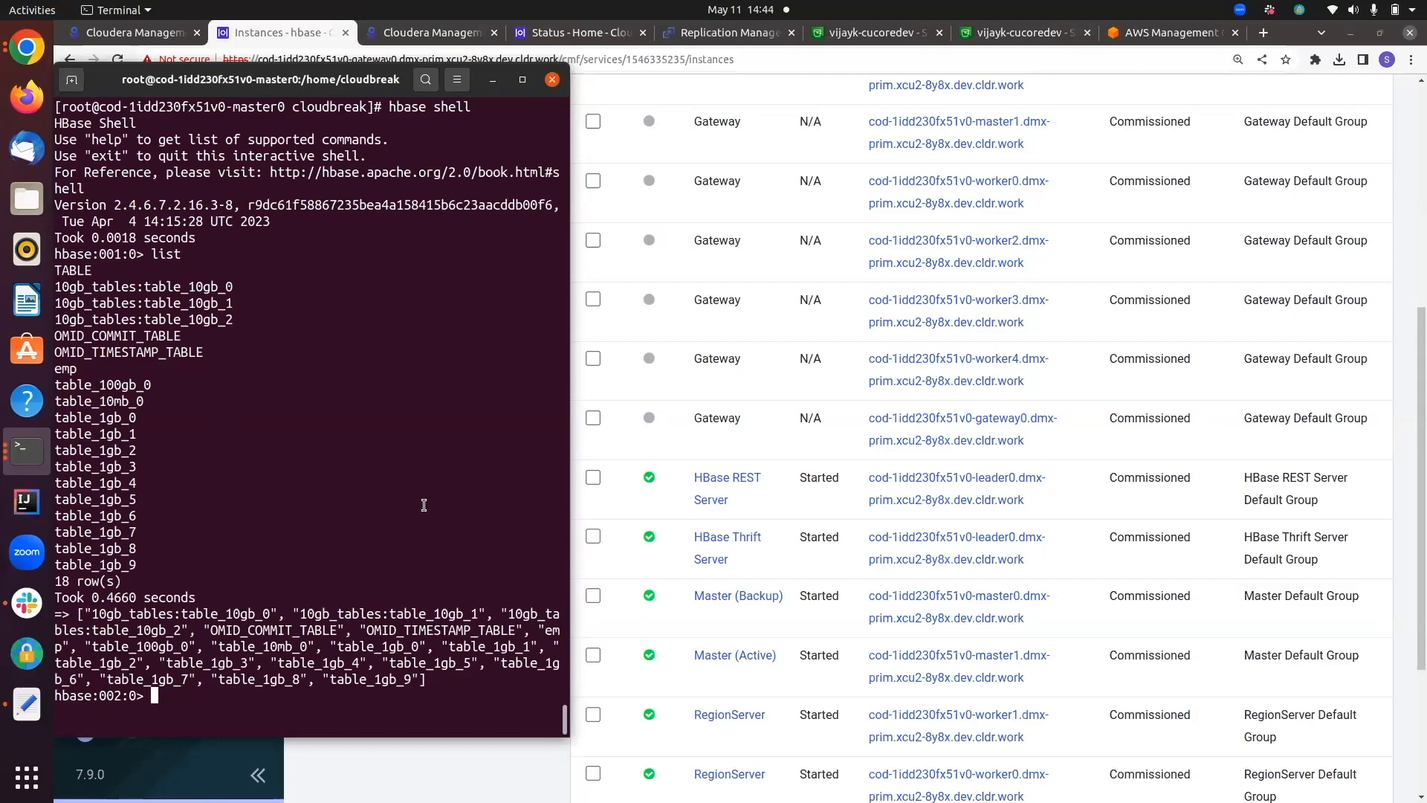
Step: Open the Cloud Storage details of data hub cod-1idd230fx51v0 in the Cloudera Management Console
{"action": "left_click", "coordinate": [141, 39]}
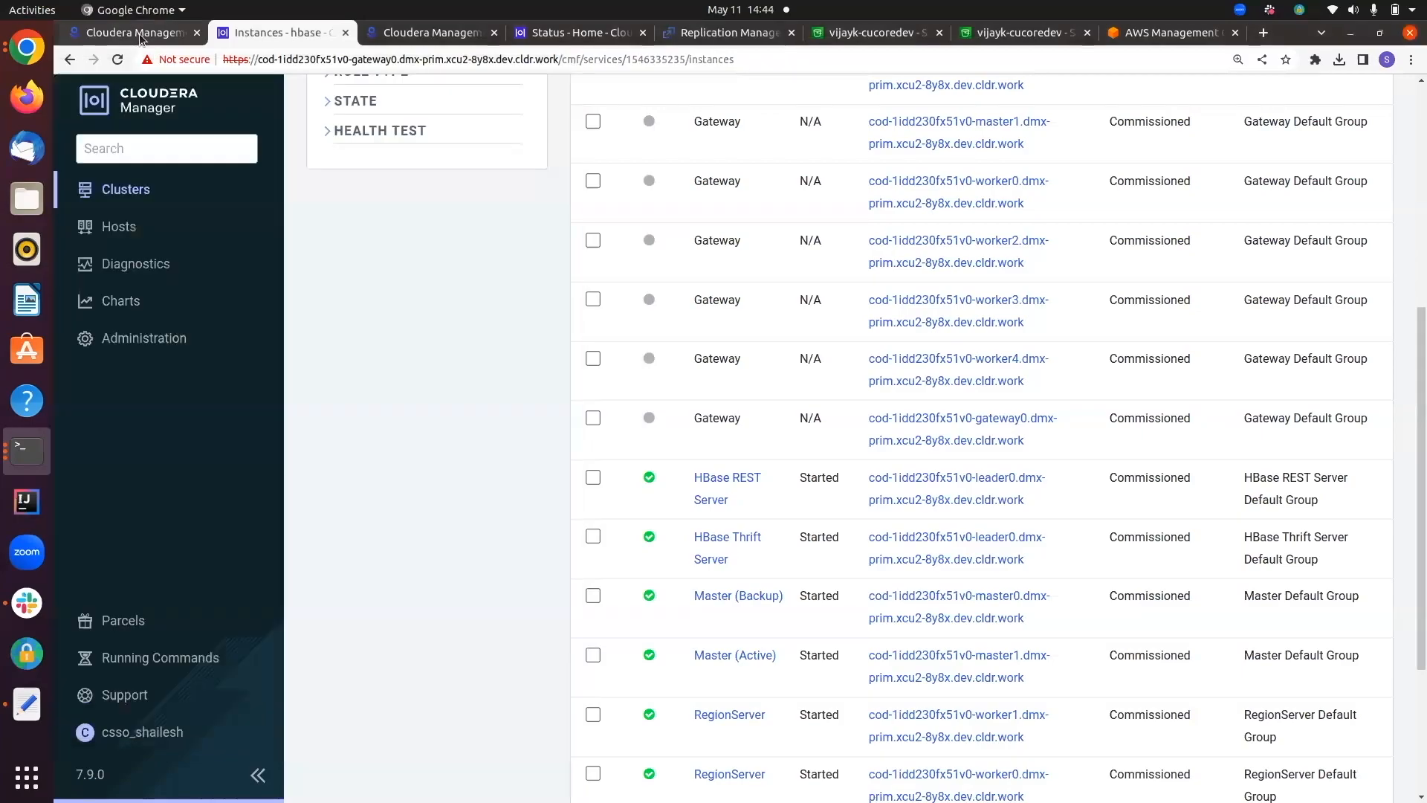
{"action": "left_click", "coordinate": [141, 33]}
{"action": "scroll", "coordinate": [669, 587], "scroll_direction": "down", "scroll_amount": 2}
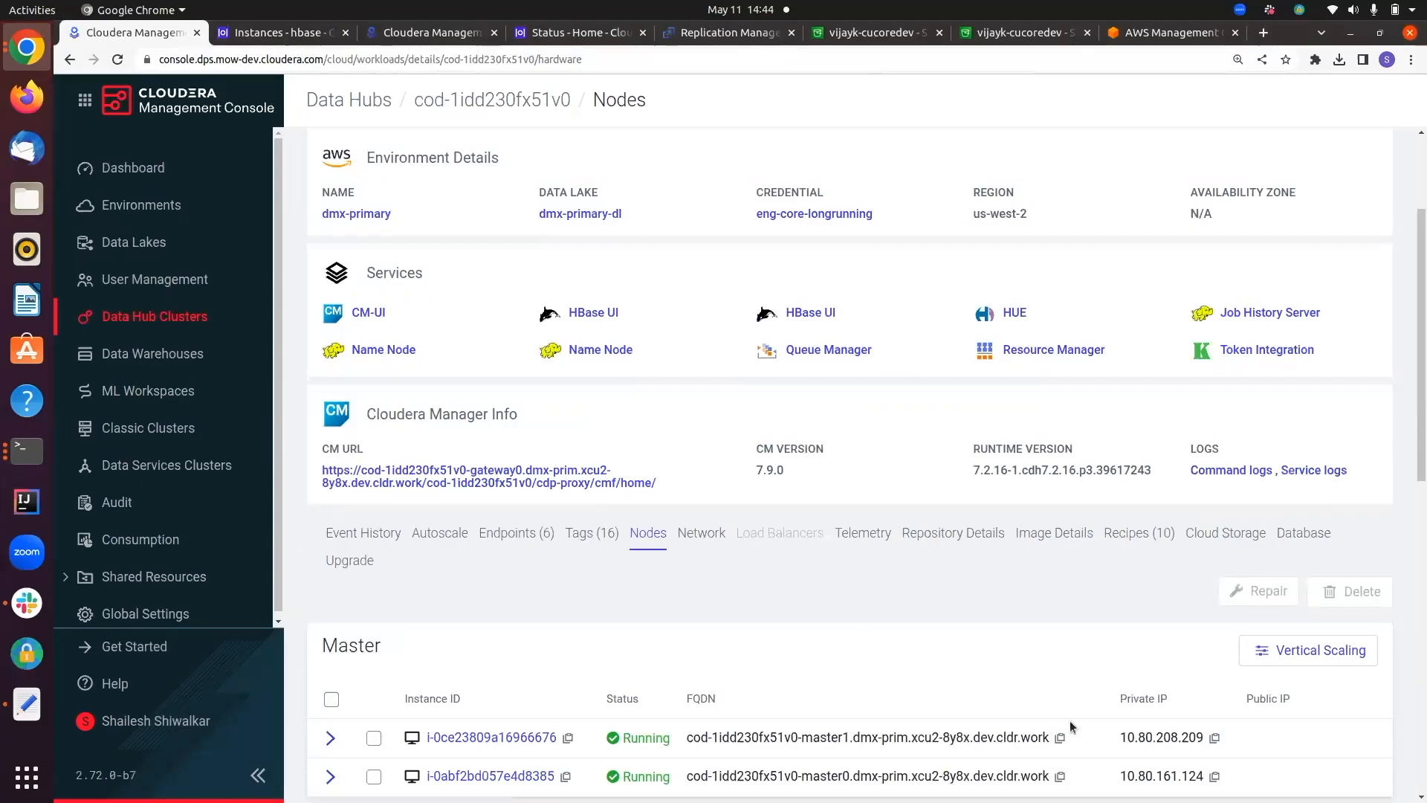
{"action": "left_click", "coordinate": [1226, 534]}
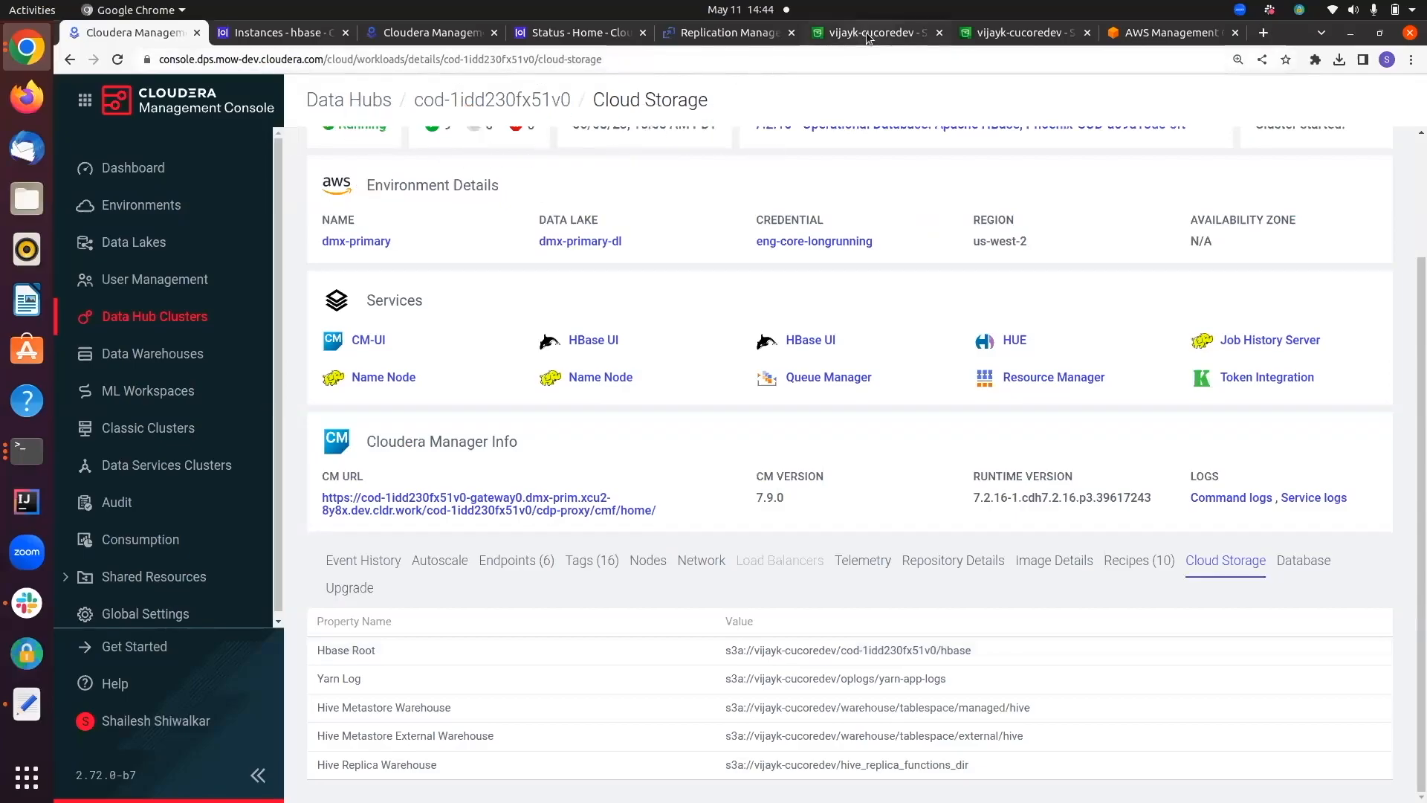
Step: Examine the HBase table folders in the S3 path cod-1idd230fx51v0/hbase/data/default
{"action": "left_click", "coordinate": [867, 37]}
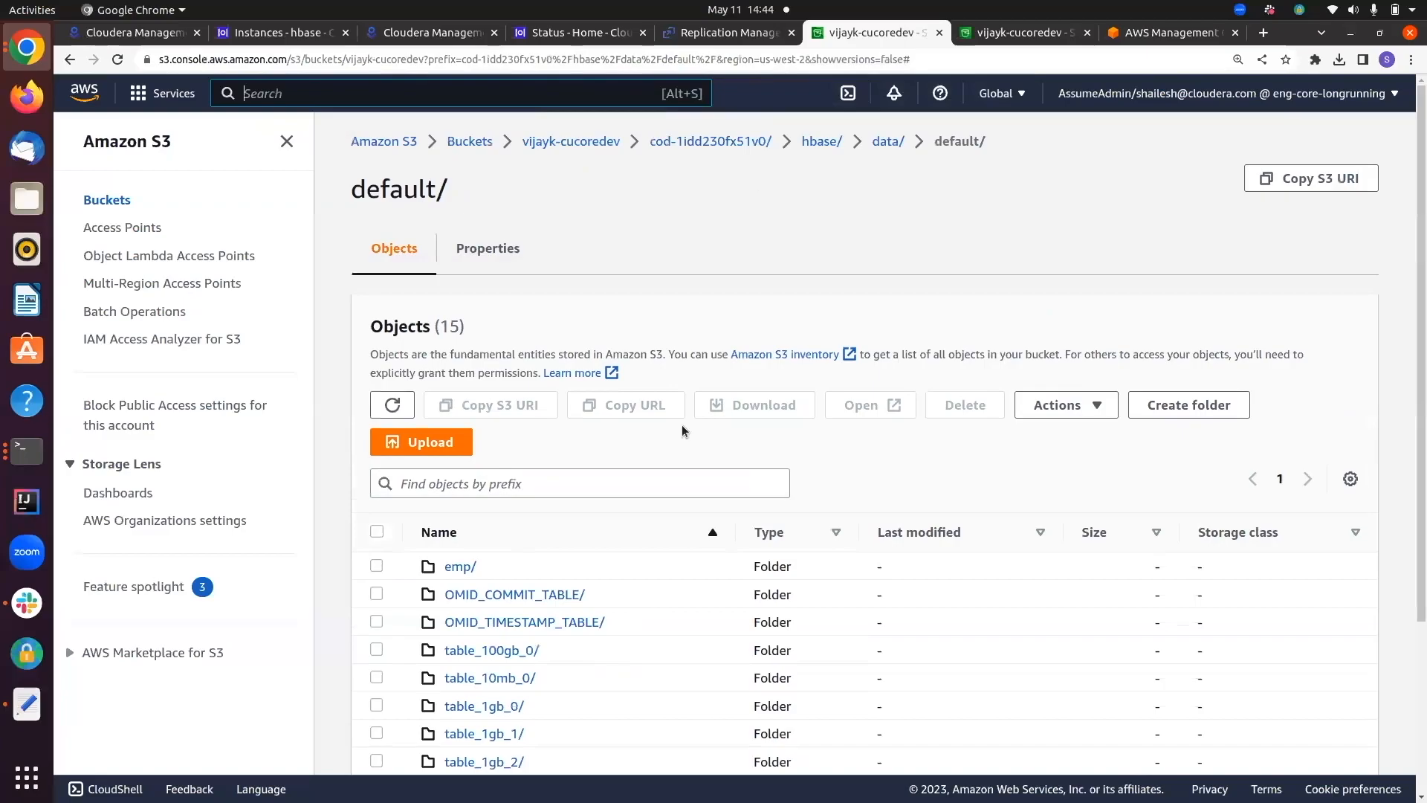
{"action": "scroll", "coordinate": [614, 530], "scroll_direction": "down", "scroll_amount": 1}
{"action": "scroll", "coordinate": [579, 624], "scroll_direction": "down", "scroll_amount": 2}
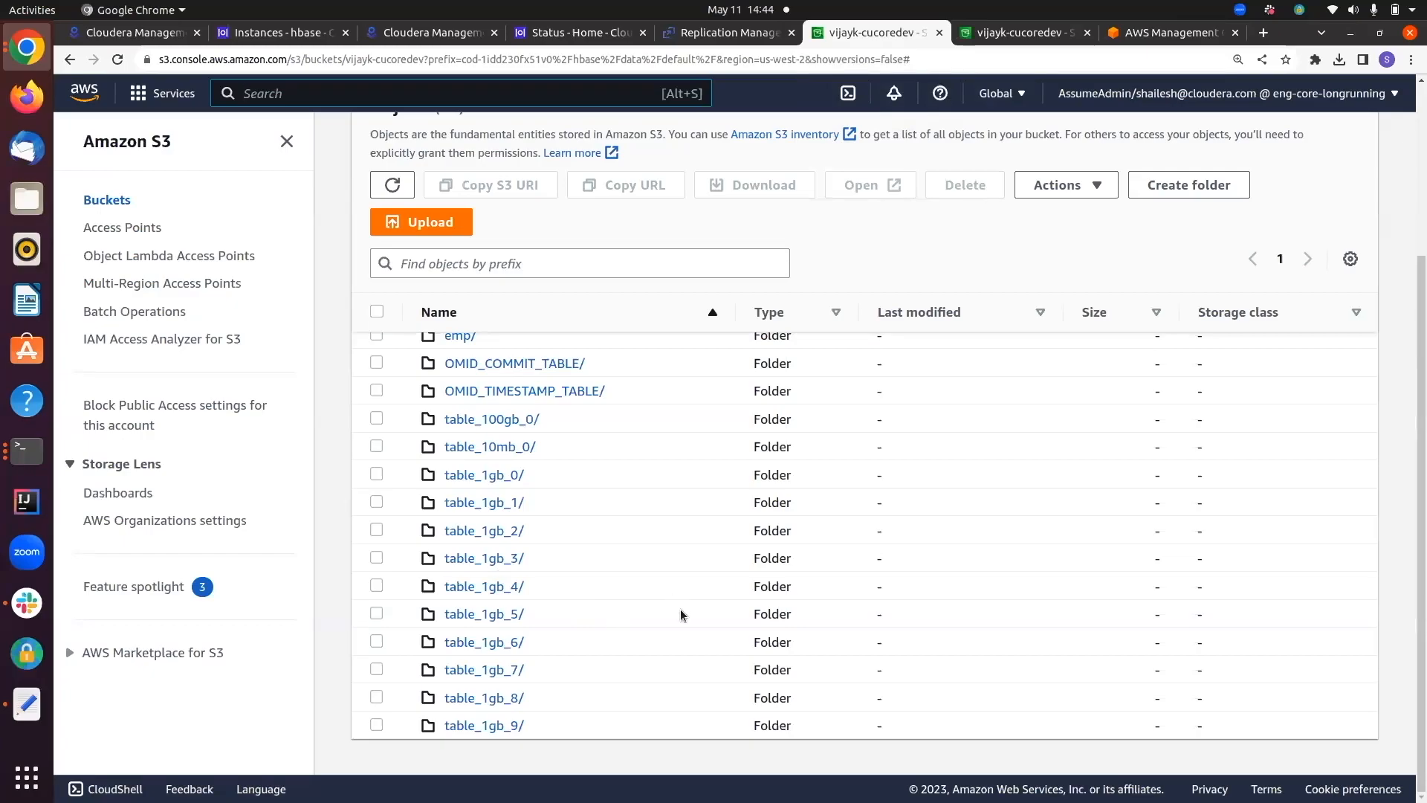
Step: Examine the hbase service's role instances on cluster cod--1cu5fj72xie2s and the table list in its HBase shell terminal
{"action": "left_click", "coordinate": [432, 33]}
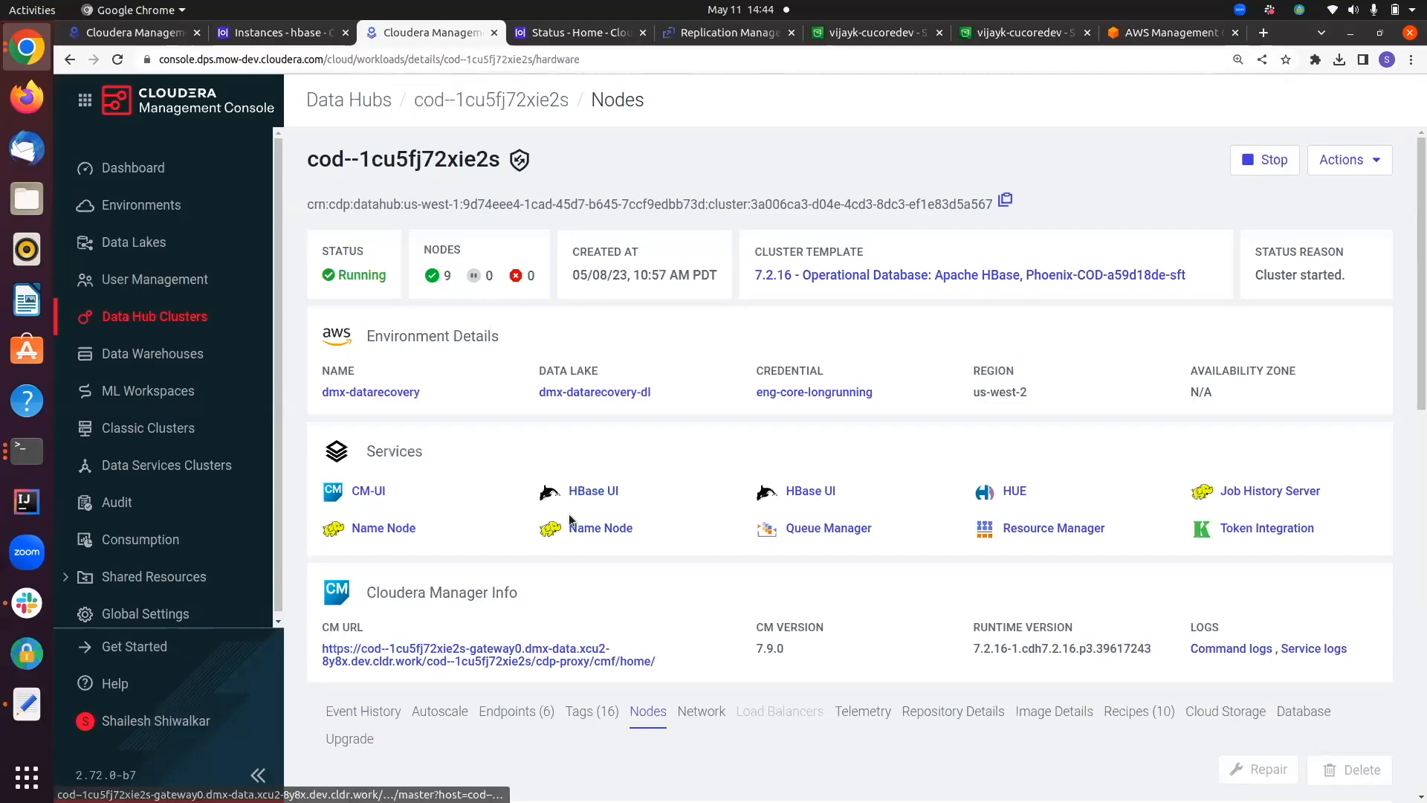
{"action": "left_click", "coordinate": [575, 35]}
{"action": "left_click", "coordinate": [446, 327]}
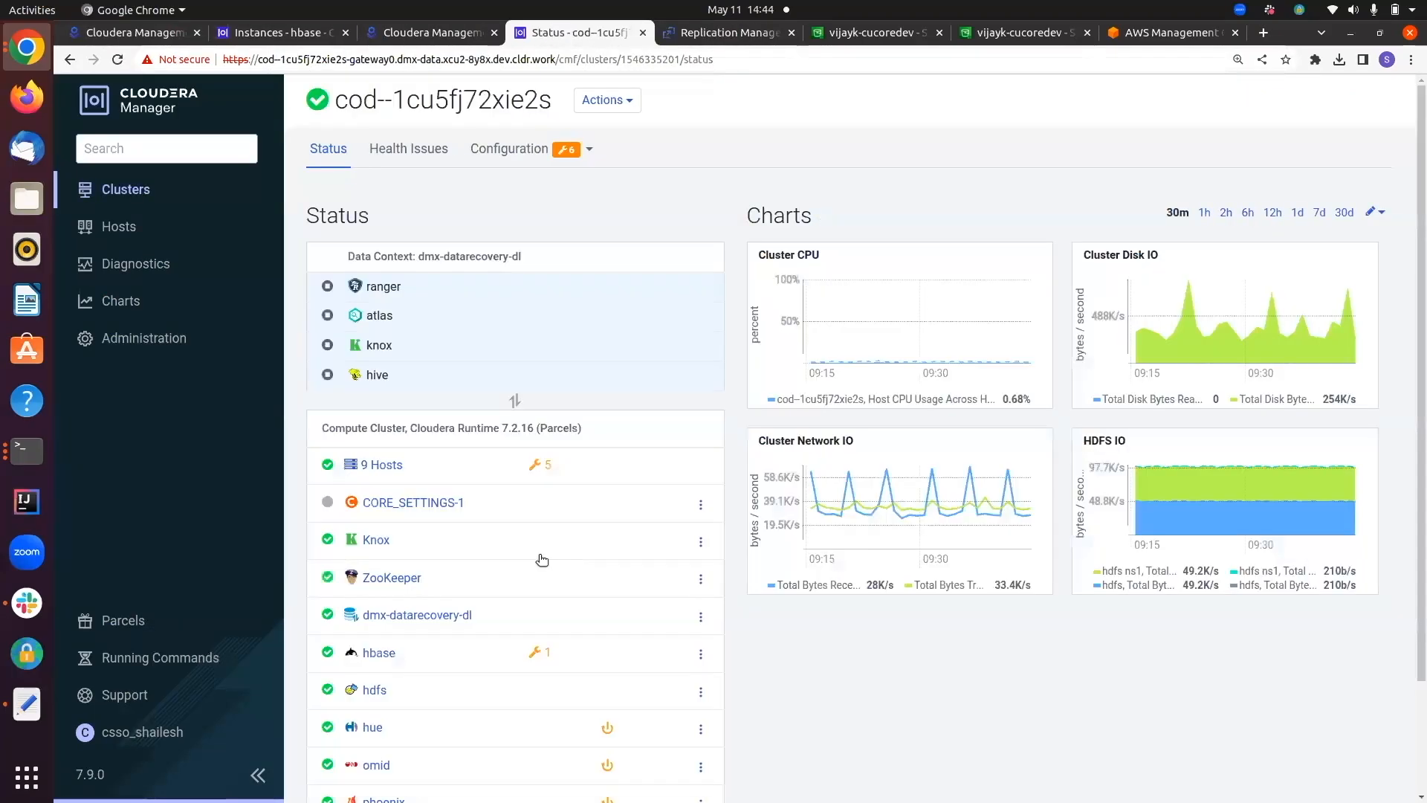
{"action": "left_click", "coordinate": [381, 651]}
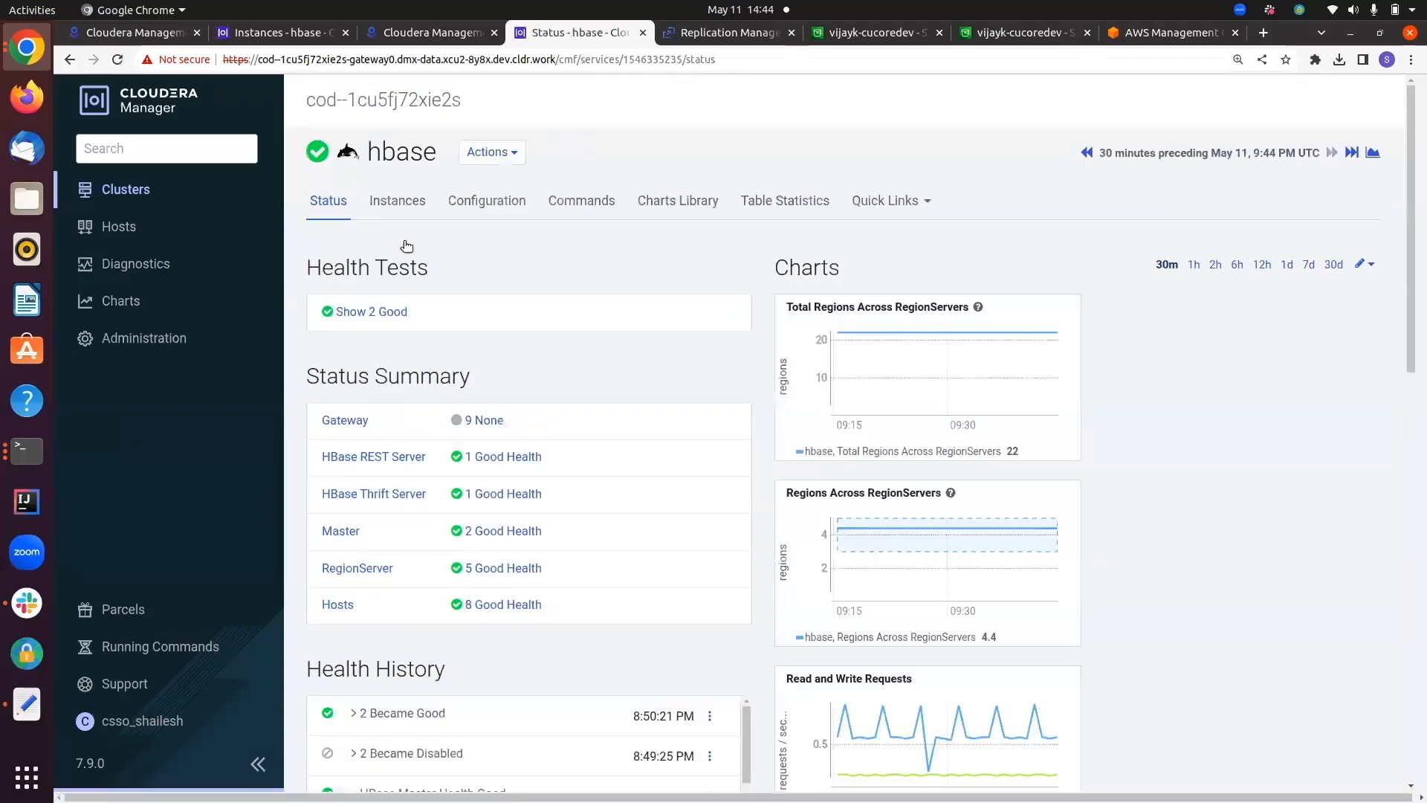
{"action": "left_click", "coordinate": [397, 200]}
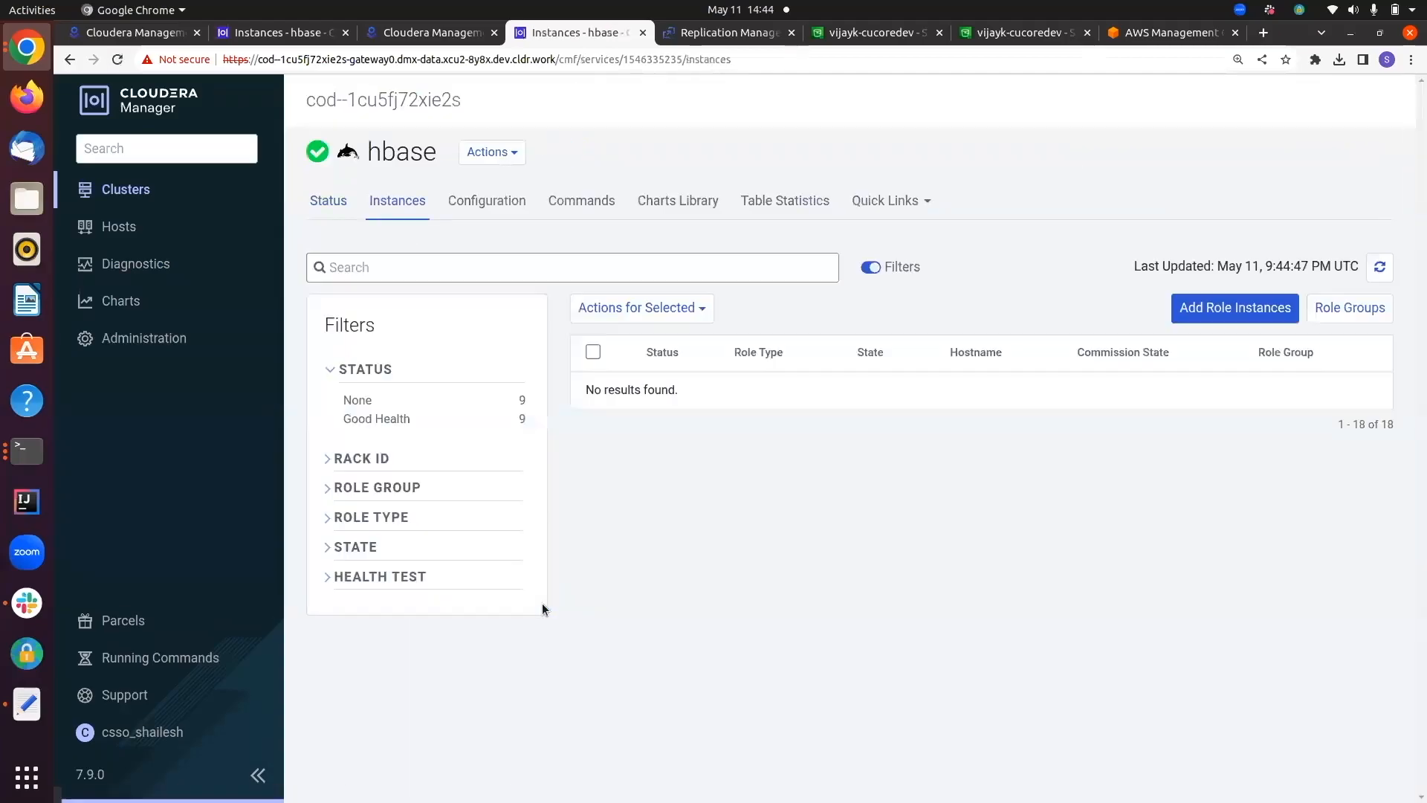
{"action": "scroll", "coordinate": [554, 604], "scroll_direction": "down", "scroll_amount": 3}
{"action": "scroll", "coordinate": [556, 609], "scroll_direction": "down", "scroll_amount": 1}
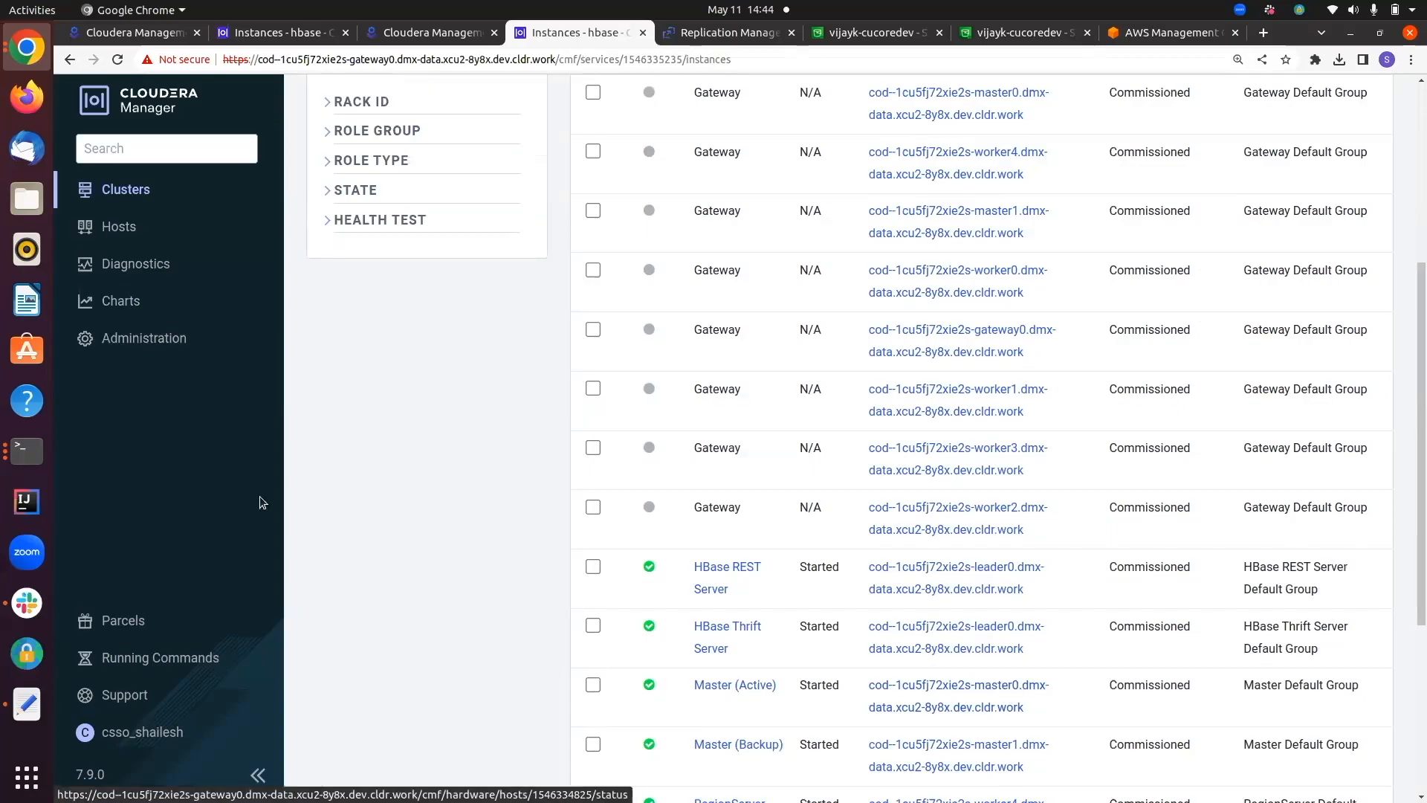
{"action": "left_click", "coordinate": [27, 451]}
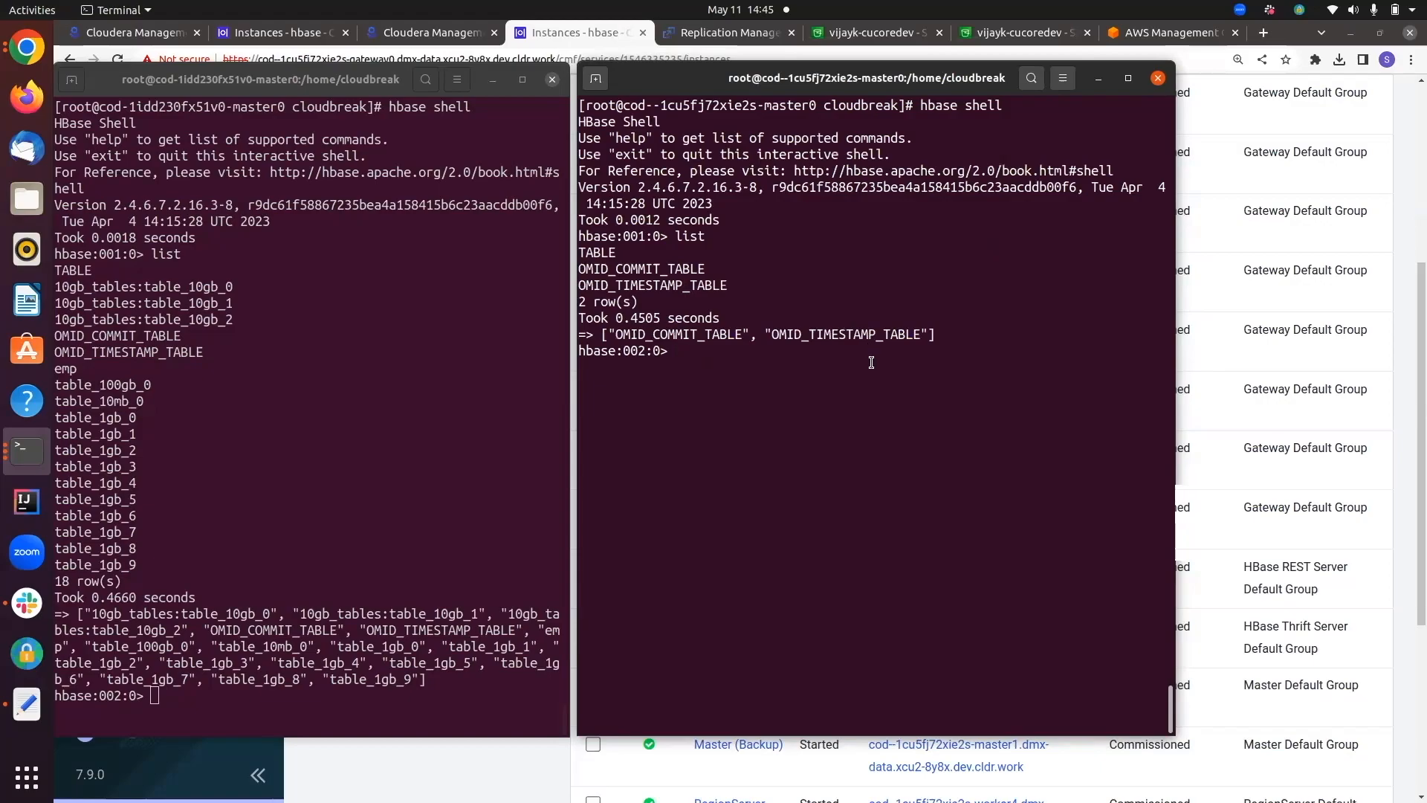
Step: Check the Cloud Storage details of data hub cod--1cu5fj72xie2s and its hbase/data/default folder in S3
{"action": "left_click", "coordinate": [435, 34]}
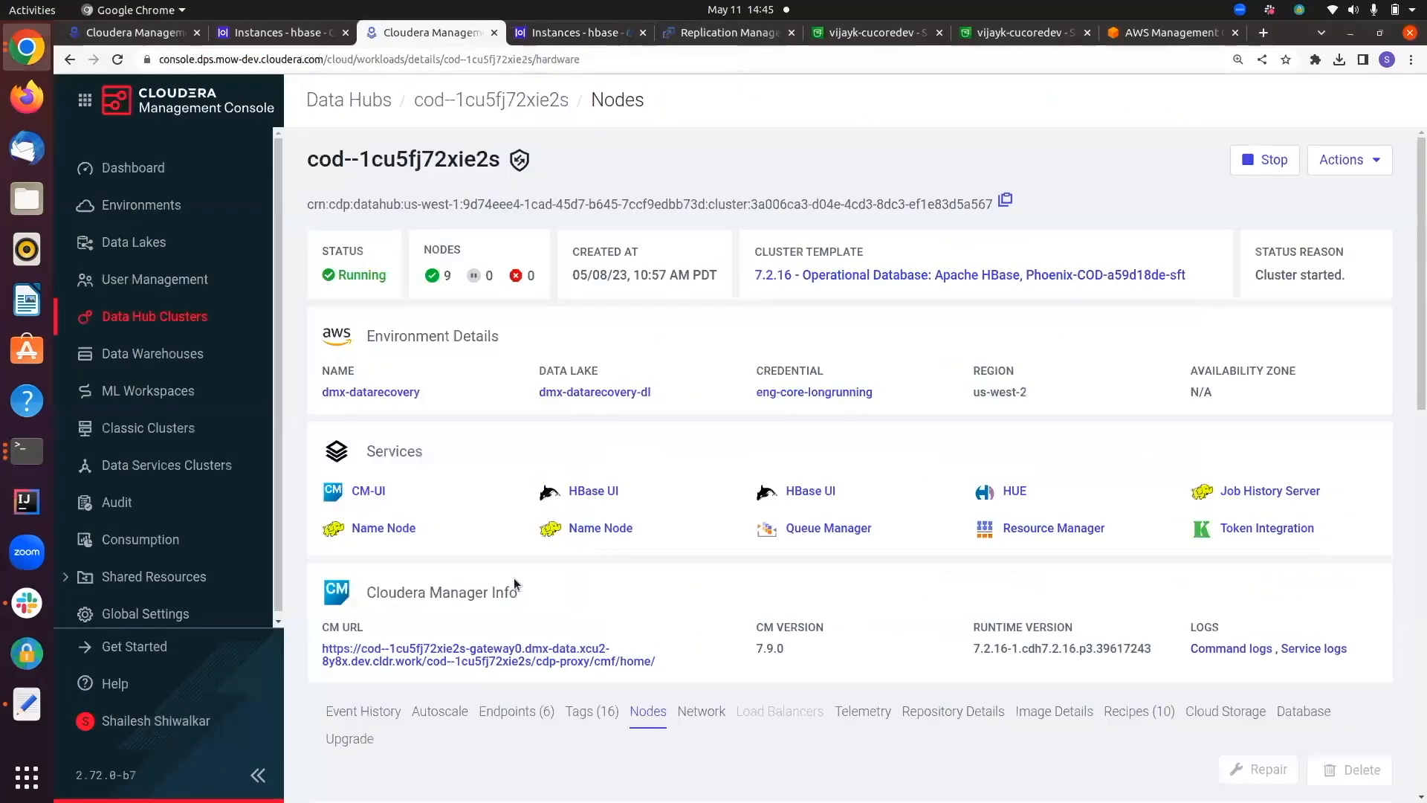
{"action": "left_click", "coordinate": [1226, 710]}
{"action": "scroll", "coordinate": [963, 616], "scroll_direction": "down", "scroll_amount": 3}
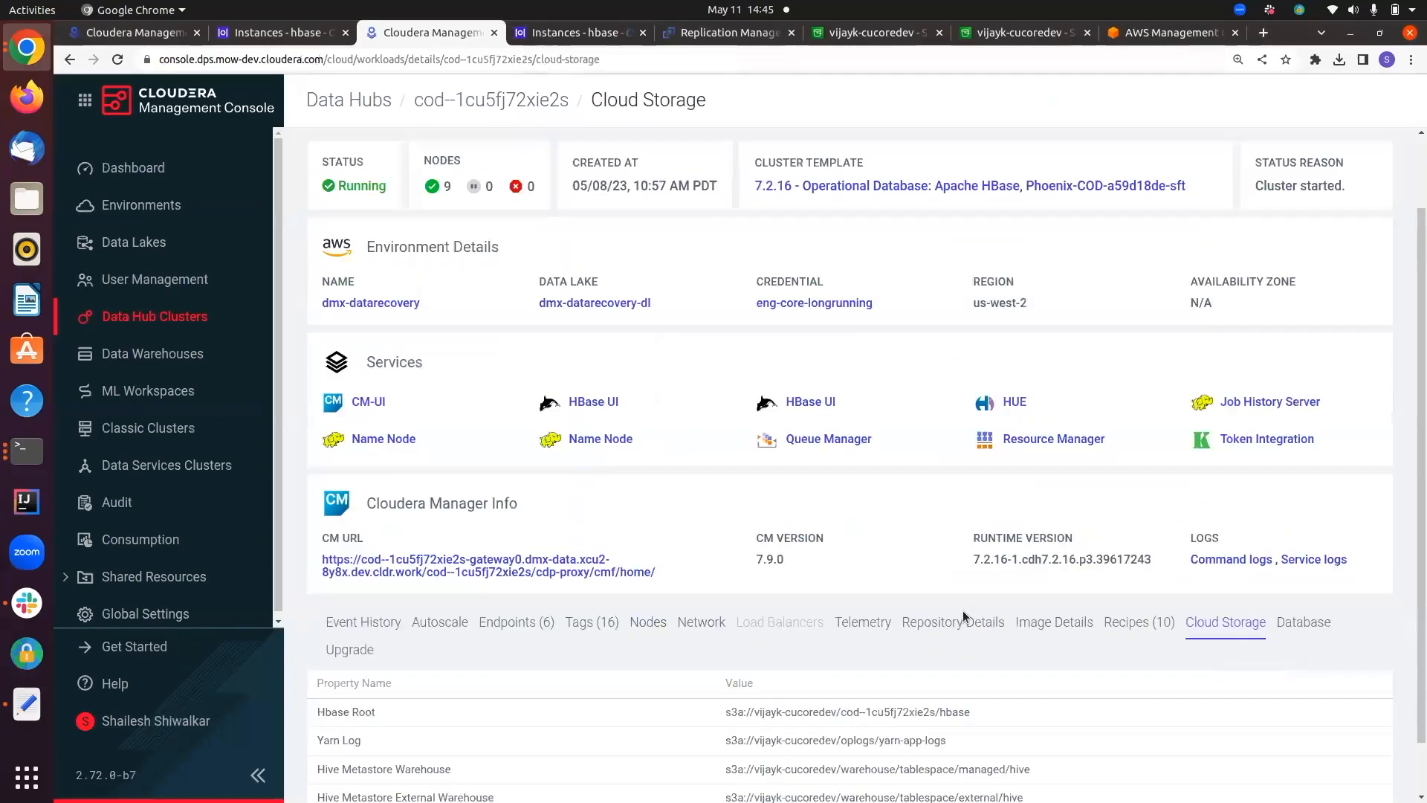
{"action": "left_click", "coordinate": [1028, 33]}
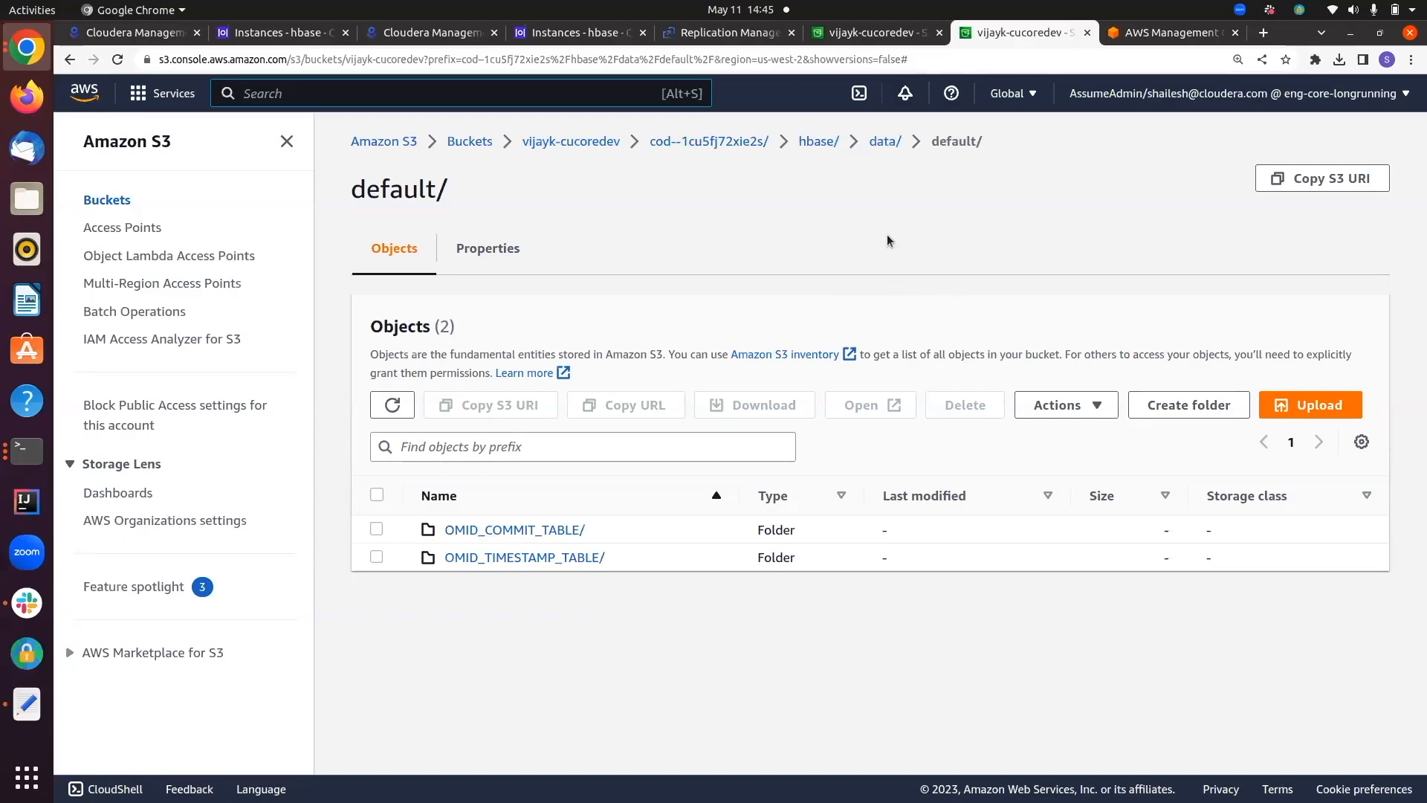
Step: In Replication Manager, start a new replication policy of type HBase named hbase-demo101 and proceed to source selection
{"action": "left_click", "coordinate": [720, 34]}
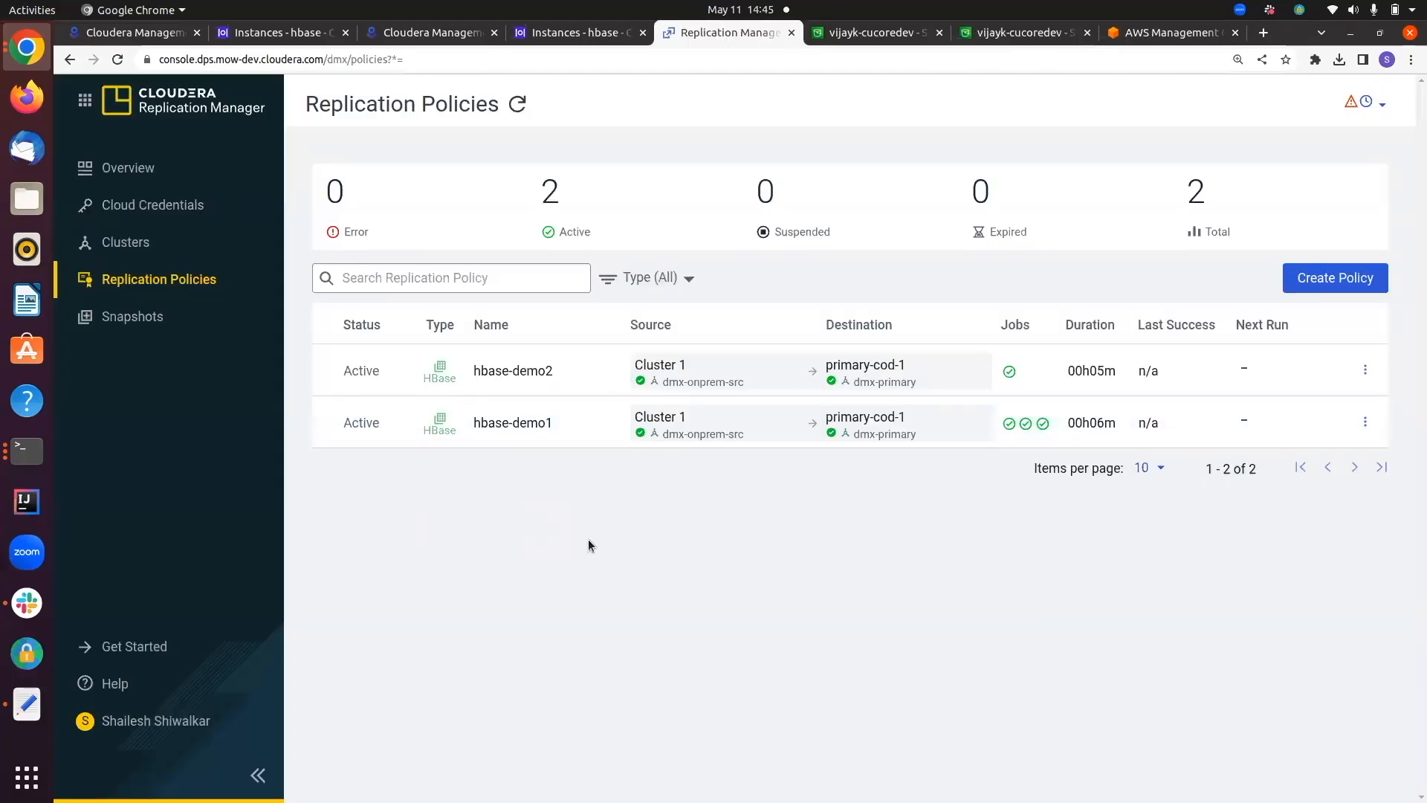
{"action": "left_click", "coordinate": [127, 243]}
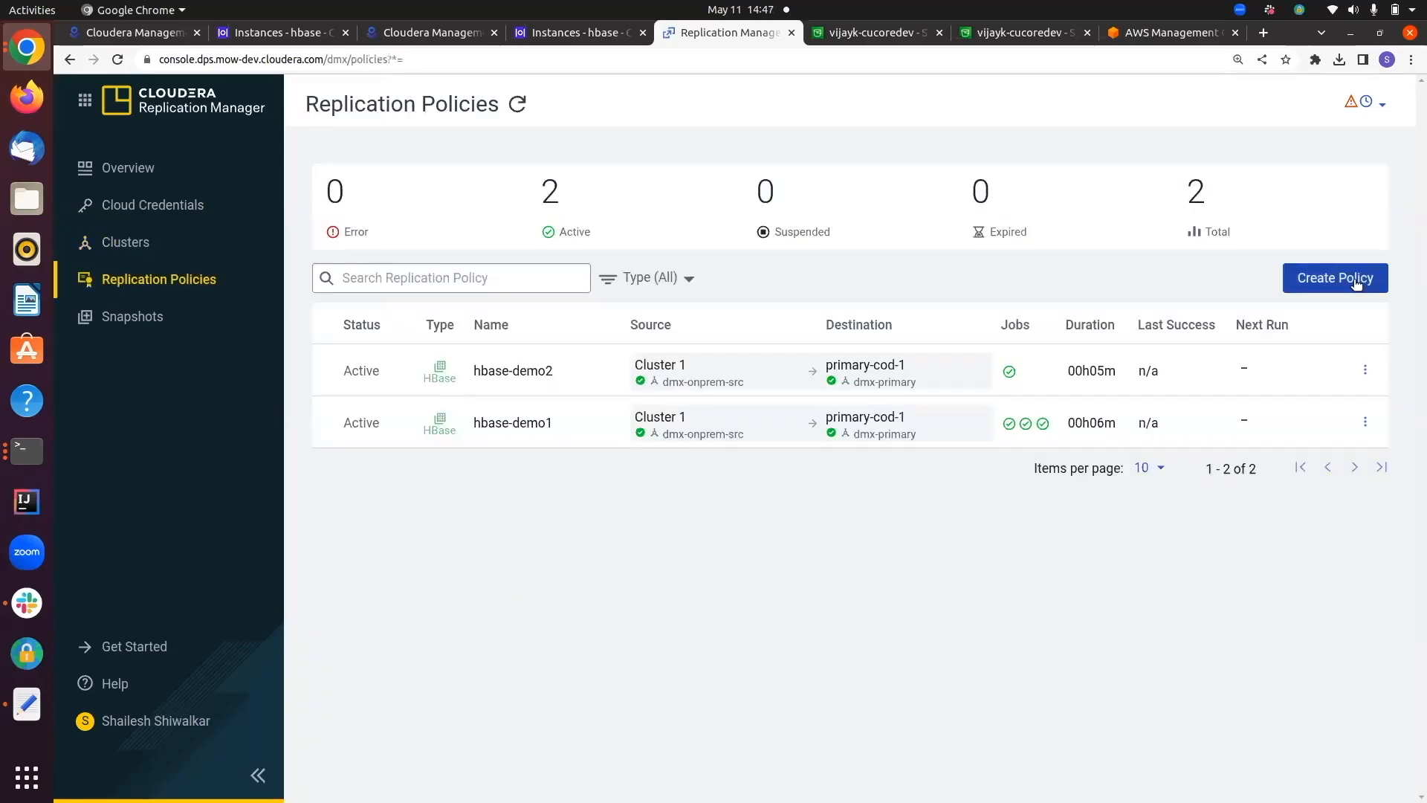
{"action": "left_click", "coordinate": [1335, 278]}
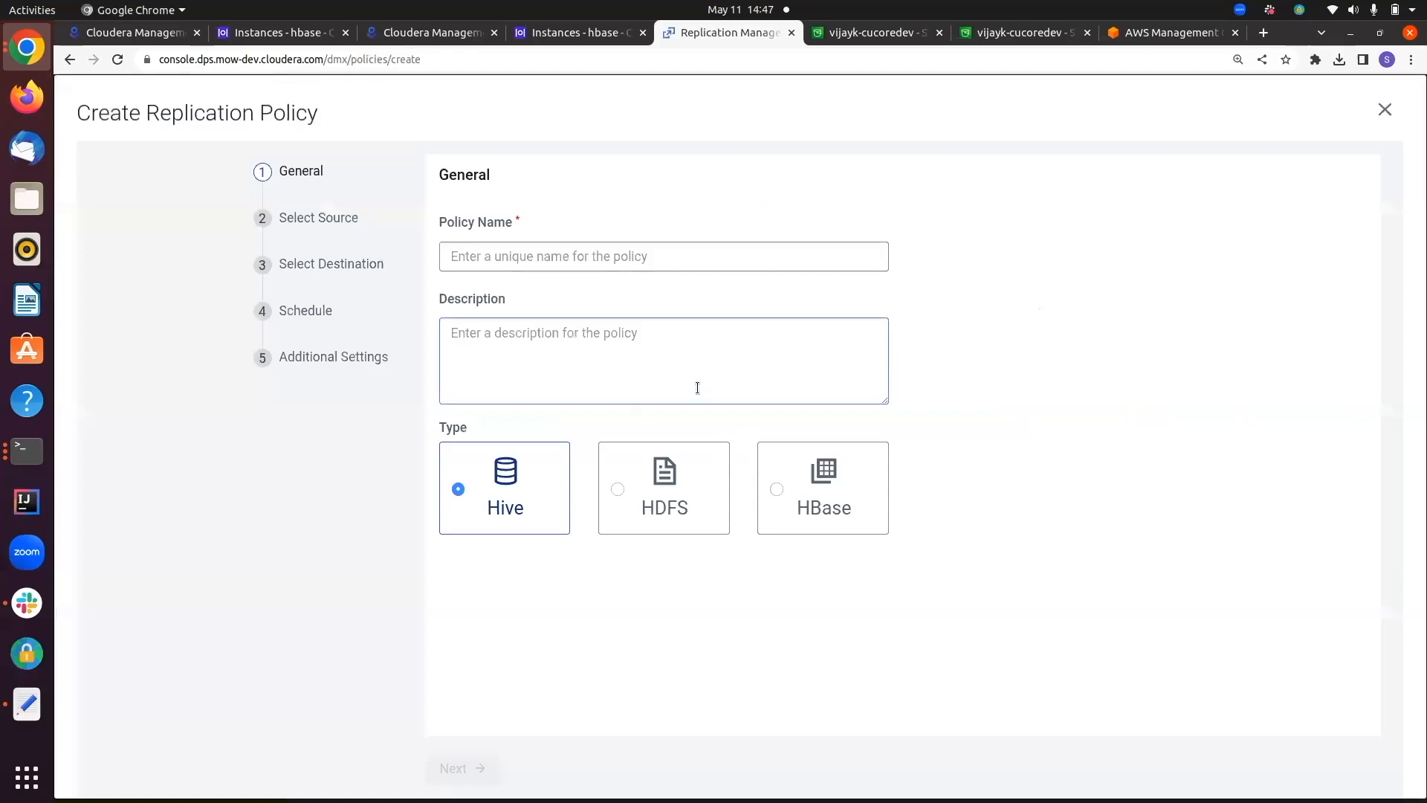
{"action": "left_click", "coordinate": [824, 491]}
{"action": "left_click", "coordinate": [820, 262]}
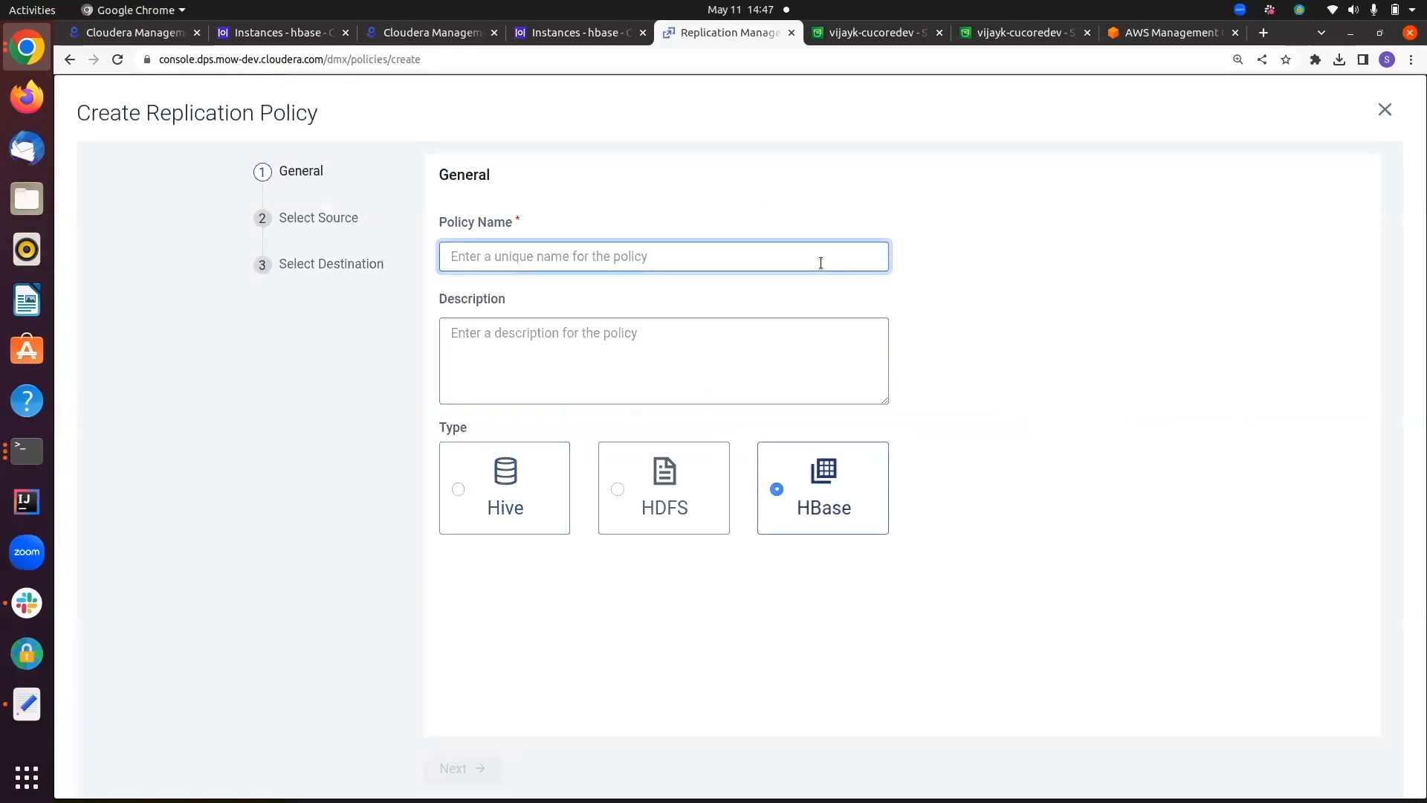
{"action": "type", "text": "hbase-demo101"}
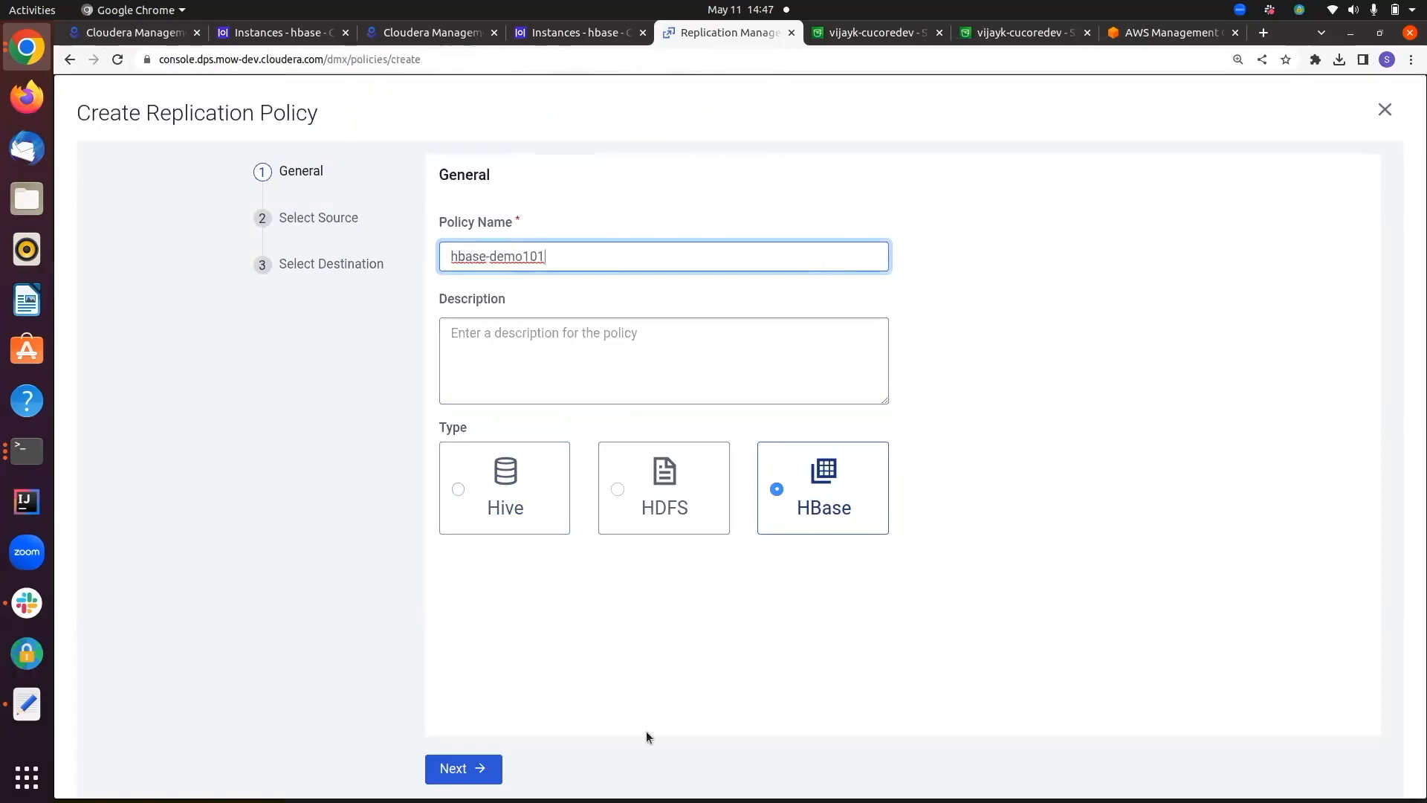
{"action": "left_click", "coordinate": [468, 768]}
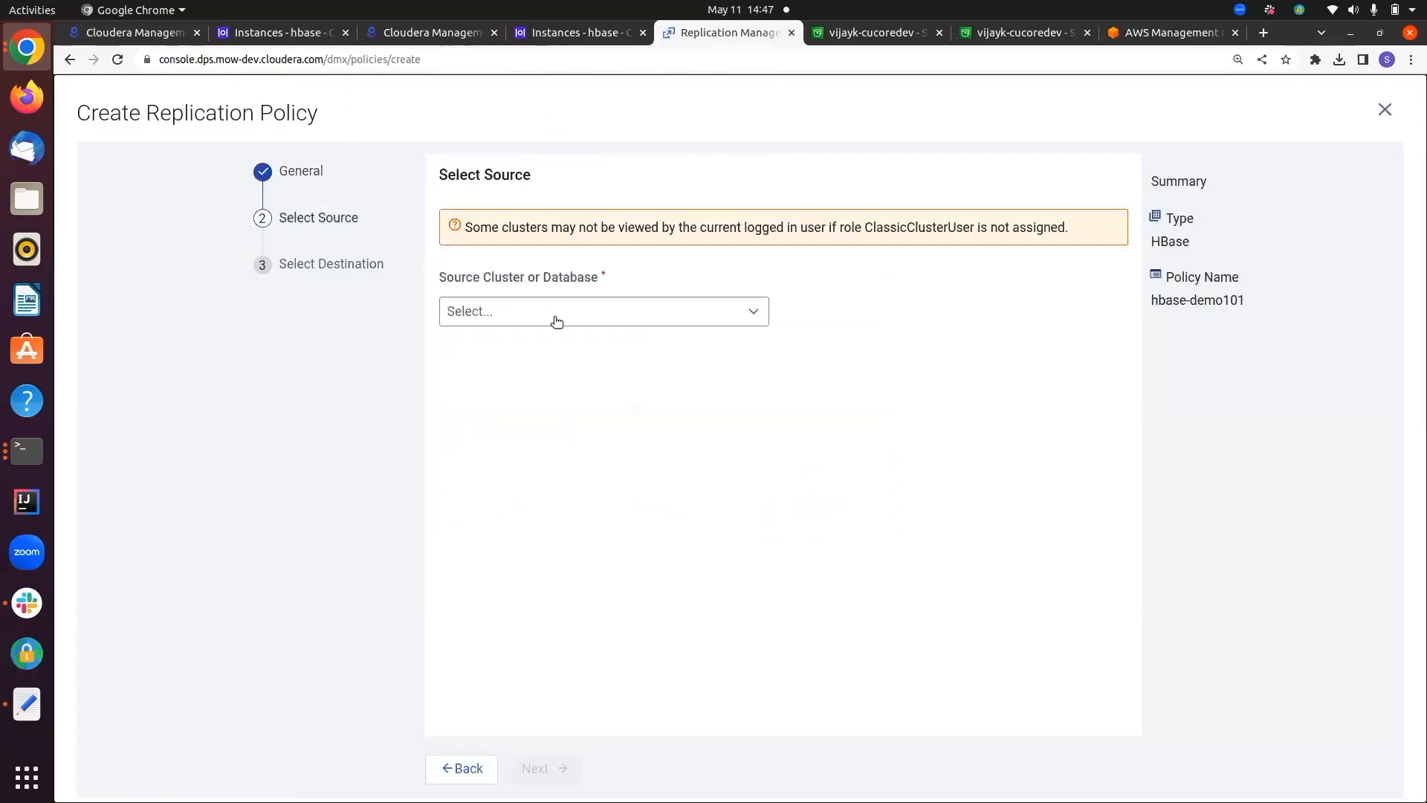
Step: Set primary-cod-2 (dmx-primary) as the source with tables table_1gb_1 and table_1gb_2, keeping Perform Initial Snapshot enabled
{"action": "left_click", "coordinate": [559, 315]}
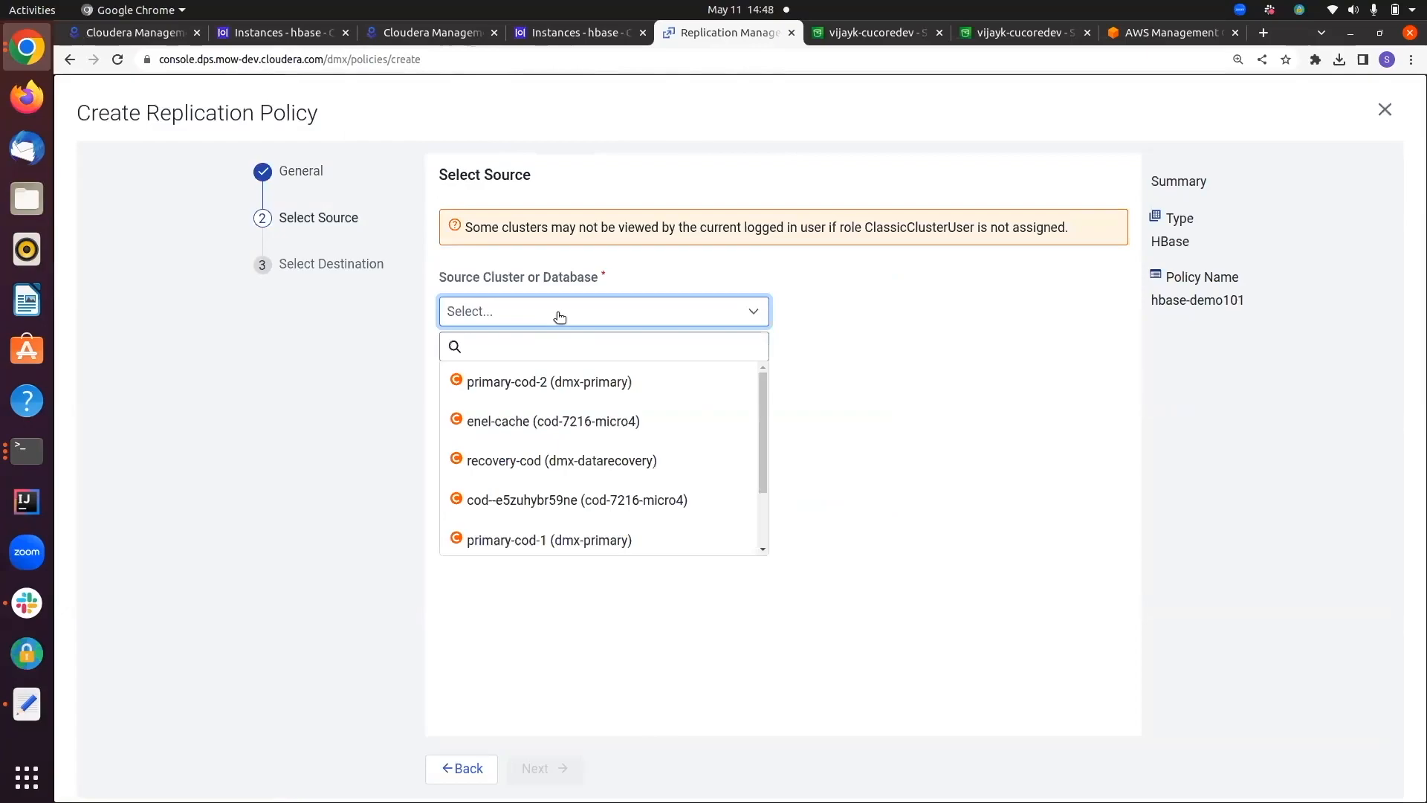
{"action": "left_click", "coordinate": [554, 380]}
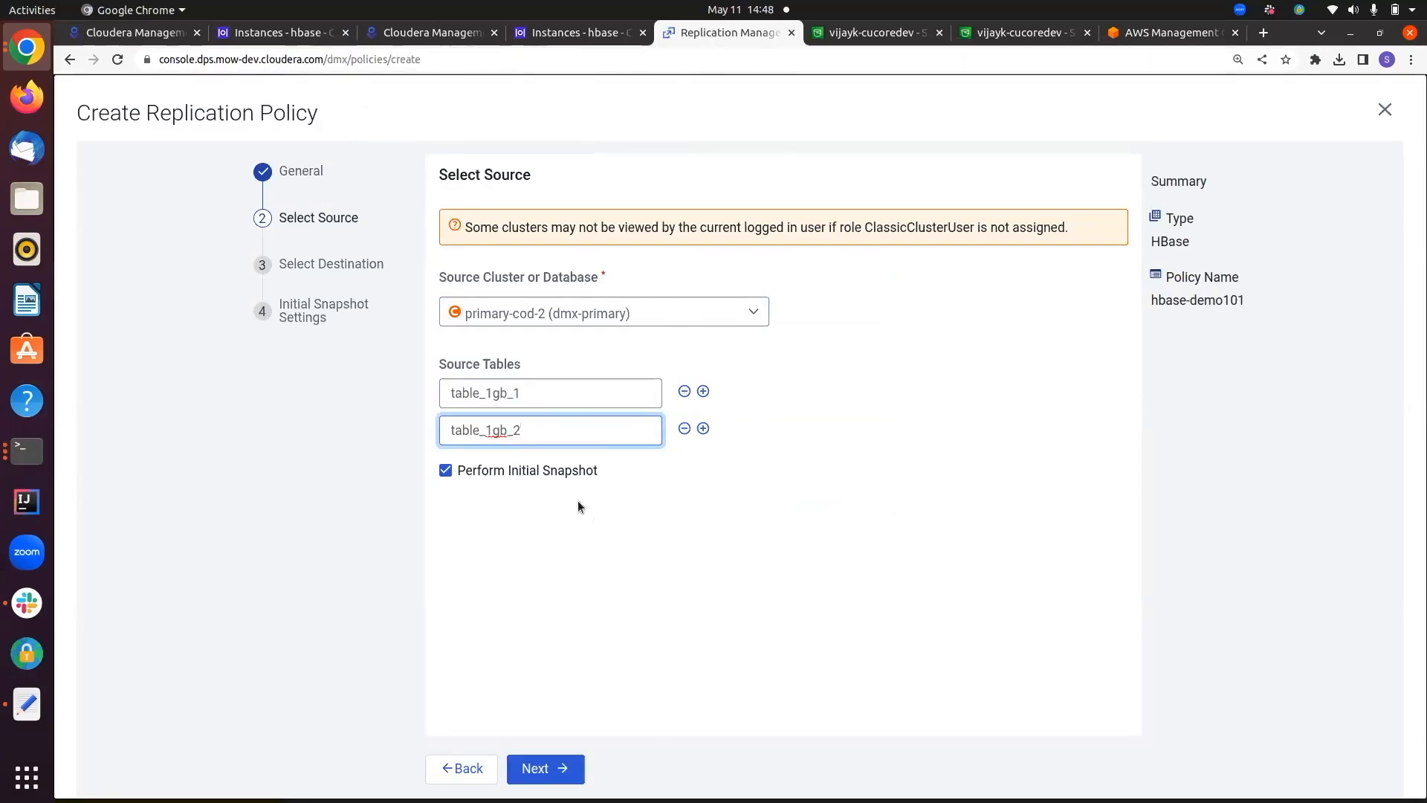
{"action": "mouse_move", "coordinate": [564, 475]}
{"action": "left_click", "coordinate": [564, 780]}
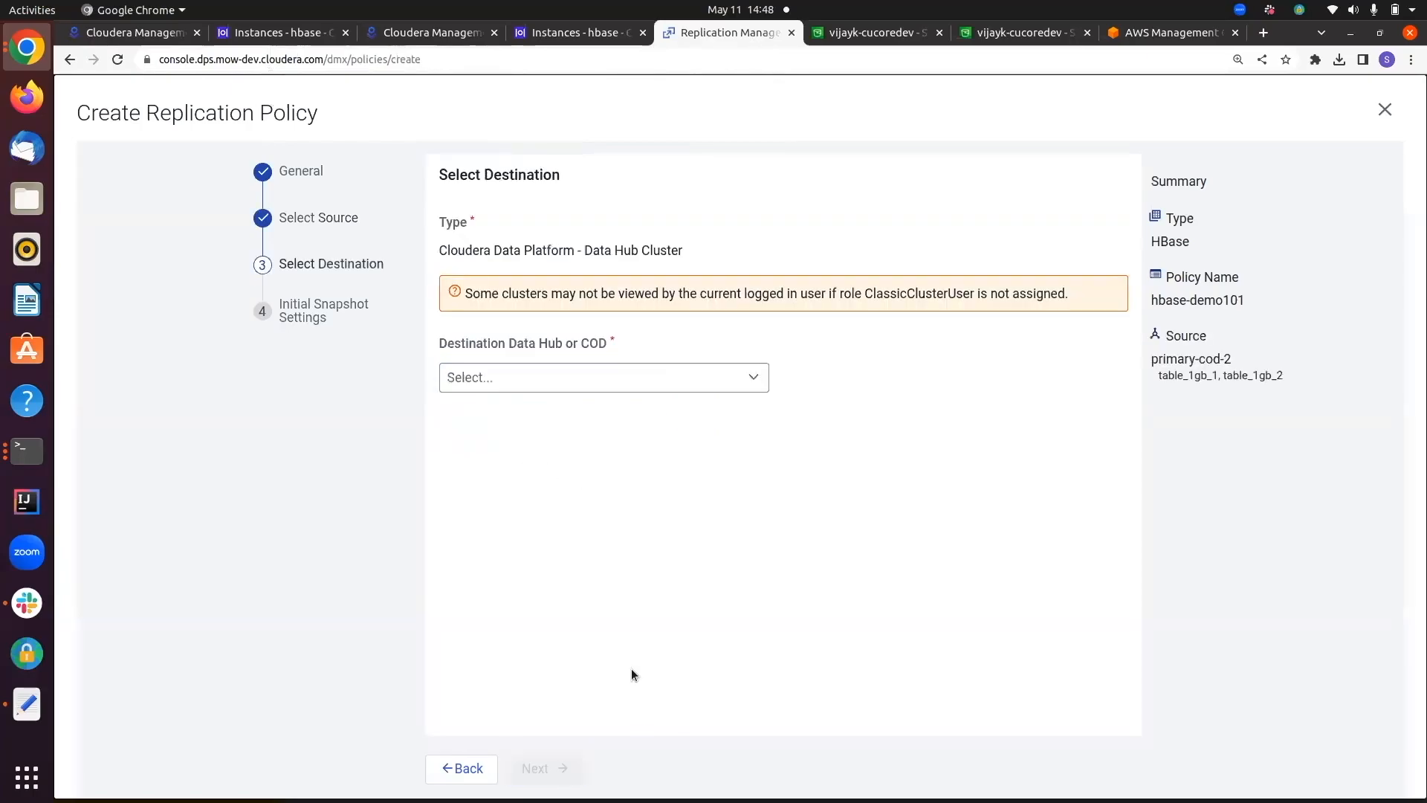
Step: Choose recovery-cod (dmx-datarecovery) as the destination and review its peer setup instructions and restart options
{"action": "left_click", "coordinate": [607, 380]}
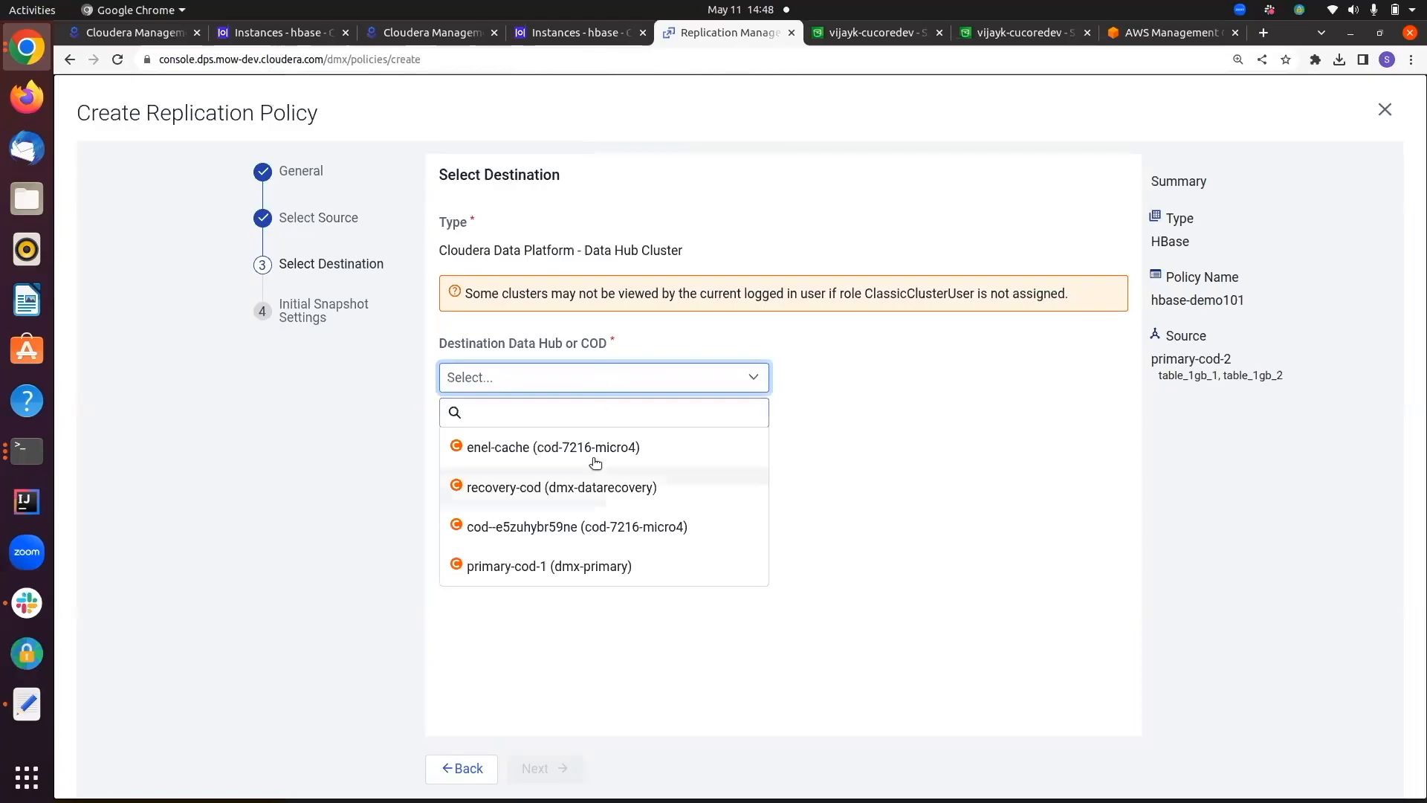
{"action": "left_click", "coordinate": [559, 489]}
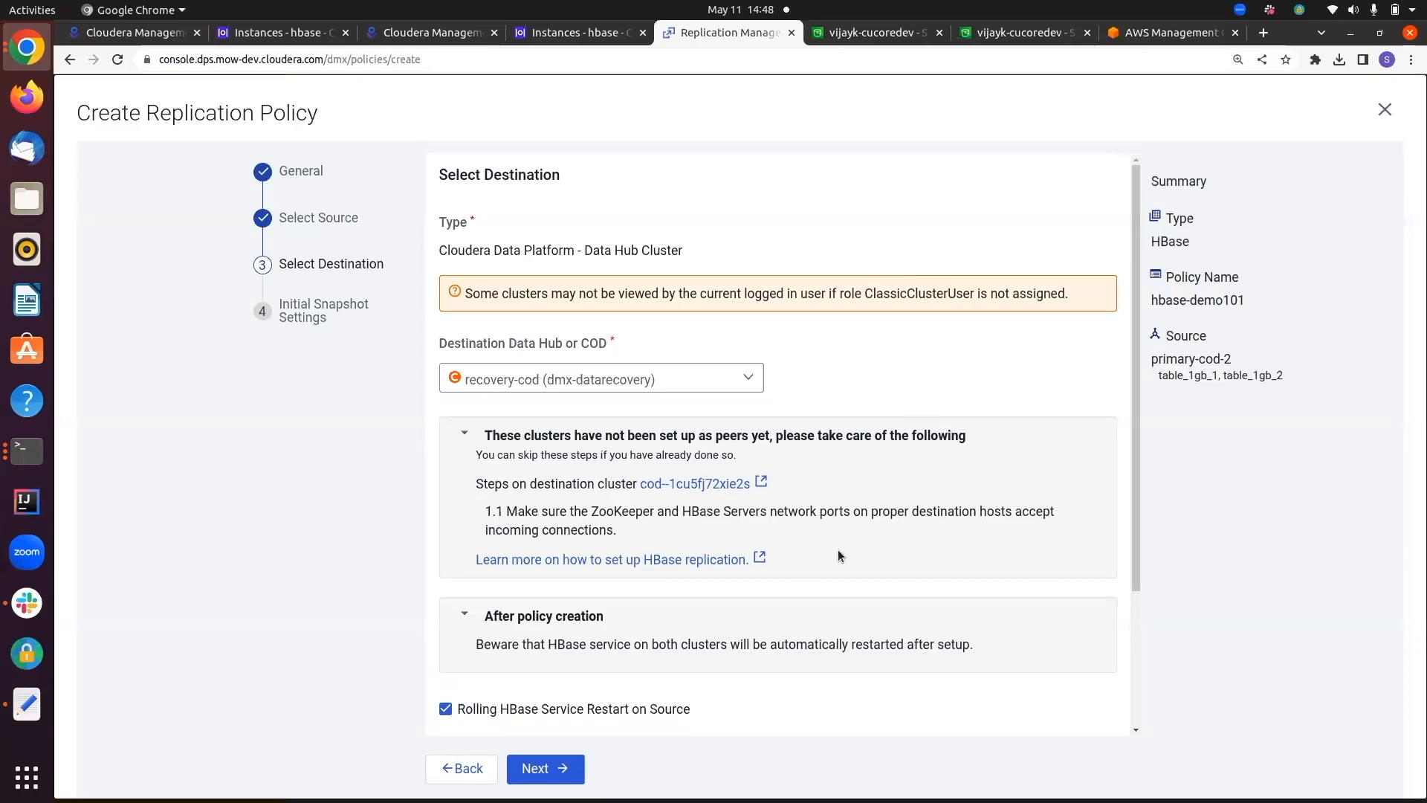
{"action": "scroll", "coordinate": [837, 550], "scroll_direction": "down", "scroll_amount": 2}
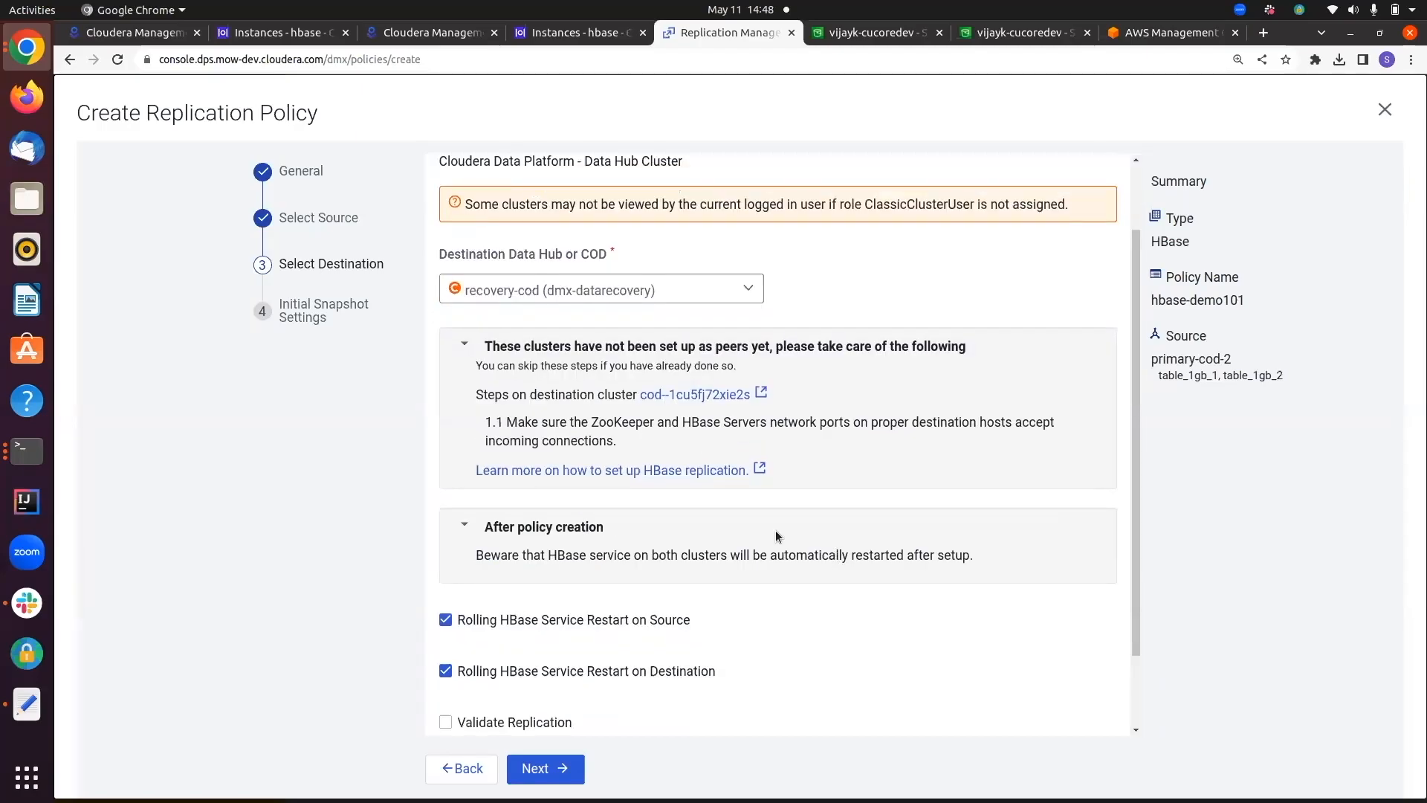
{"action": "scroll", "coordinate": [806, 567], "scroll_direction": "down", "scroll_amount": 2}
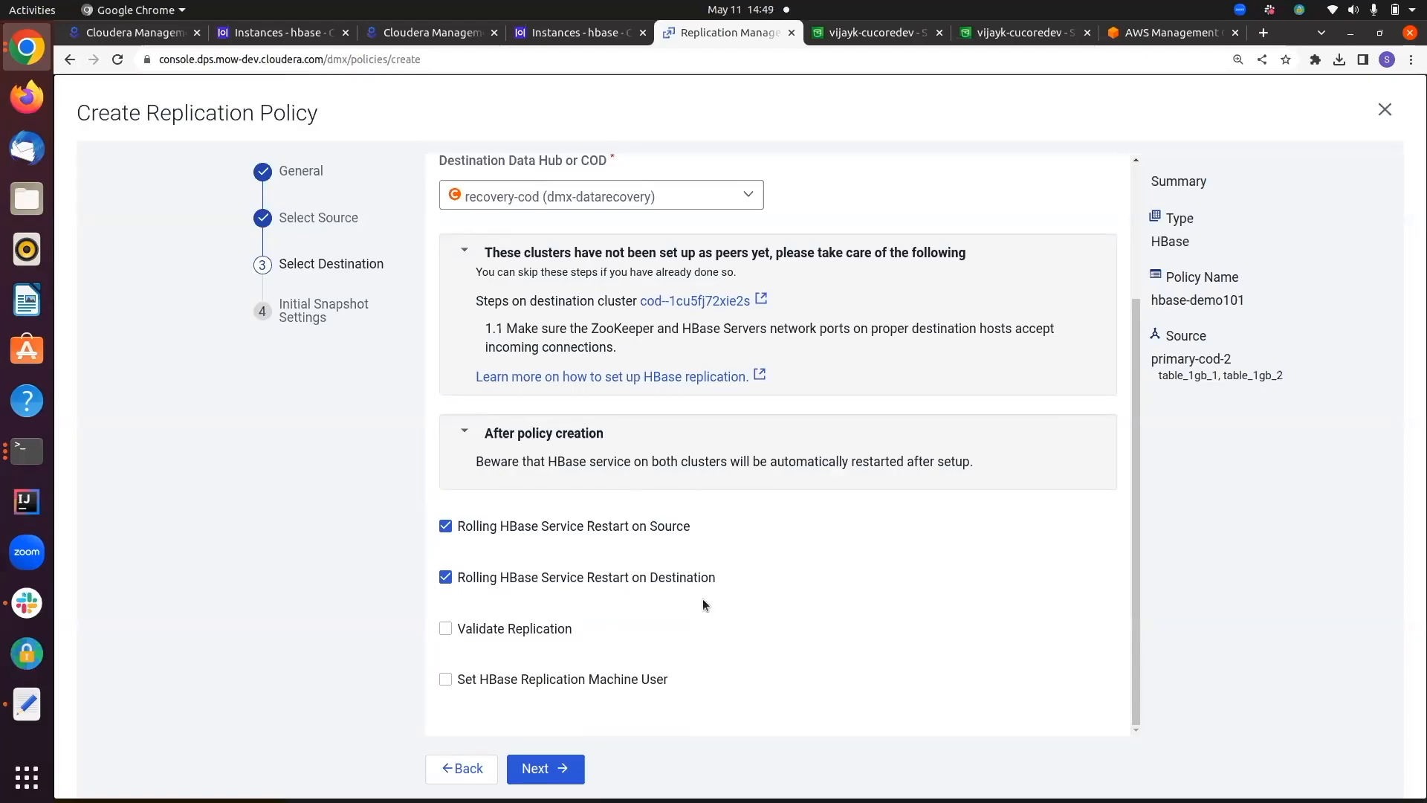
Step: Disable the rolling HBase service restart on both source and destination, and continue to the initial snapshot settings
{"action": "left_click", "coordinate": [445, 526]}
{"action": "left_click", "coordinate": [446, 645]}
{"action": "scroll", "coordinate": [780, 684], "scroll_direction": "down", "scroll_amount": 2}
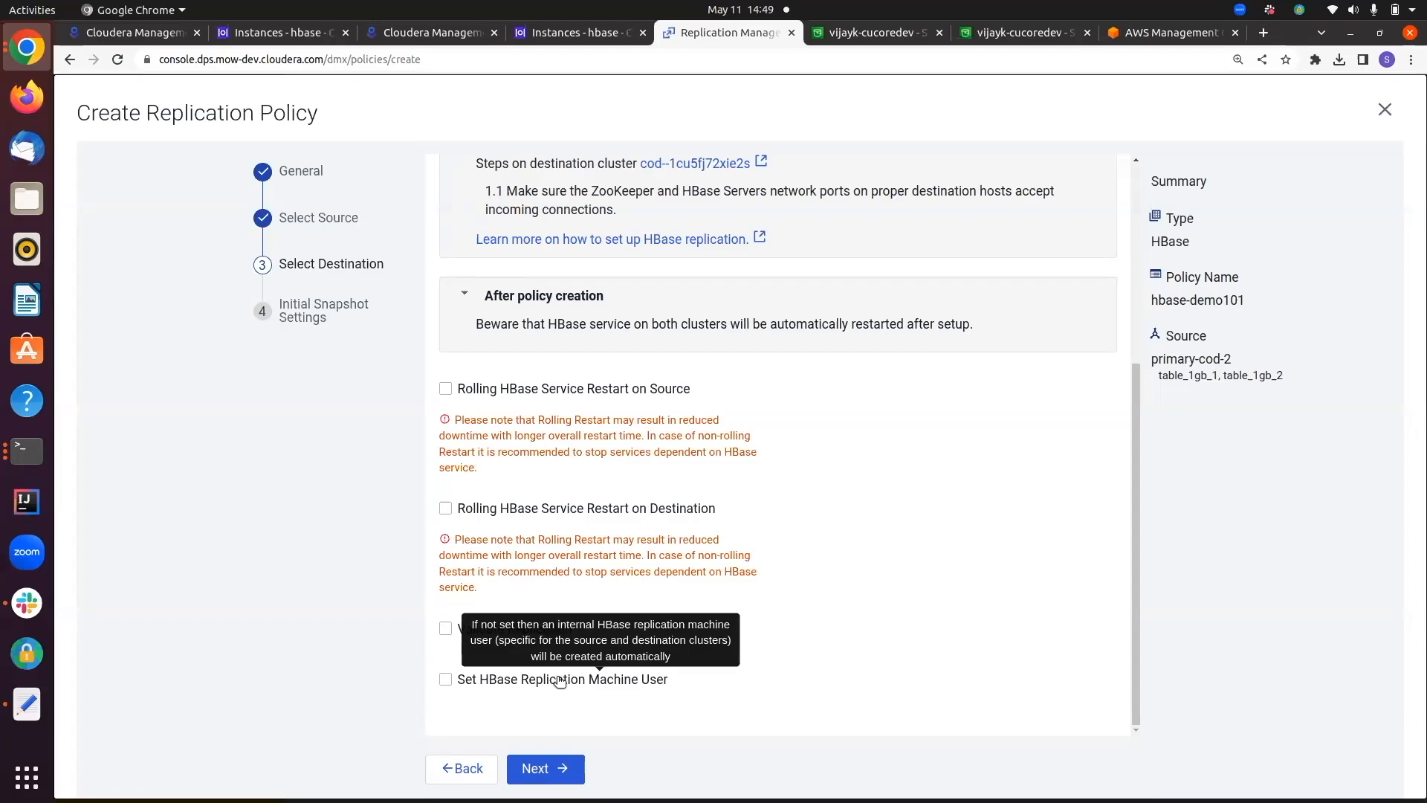
{"action": "left_click", "coordinate": [565, 777]}
Step: Set the maximum maps slots for the initial snapshot to 50 and create the replication policy
{"action": "left_click", "coordinate": [513, 379]}
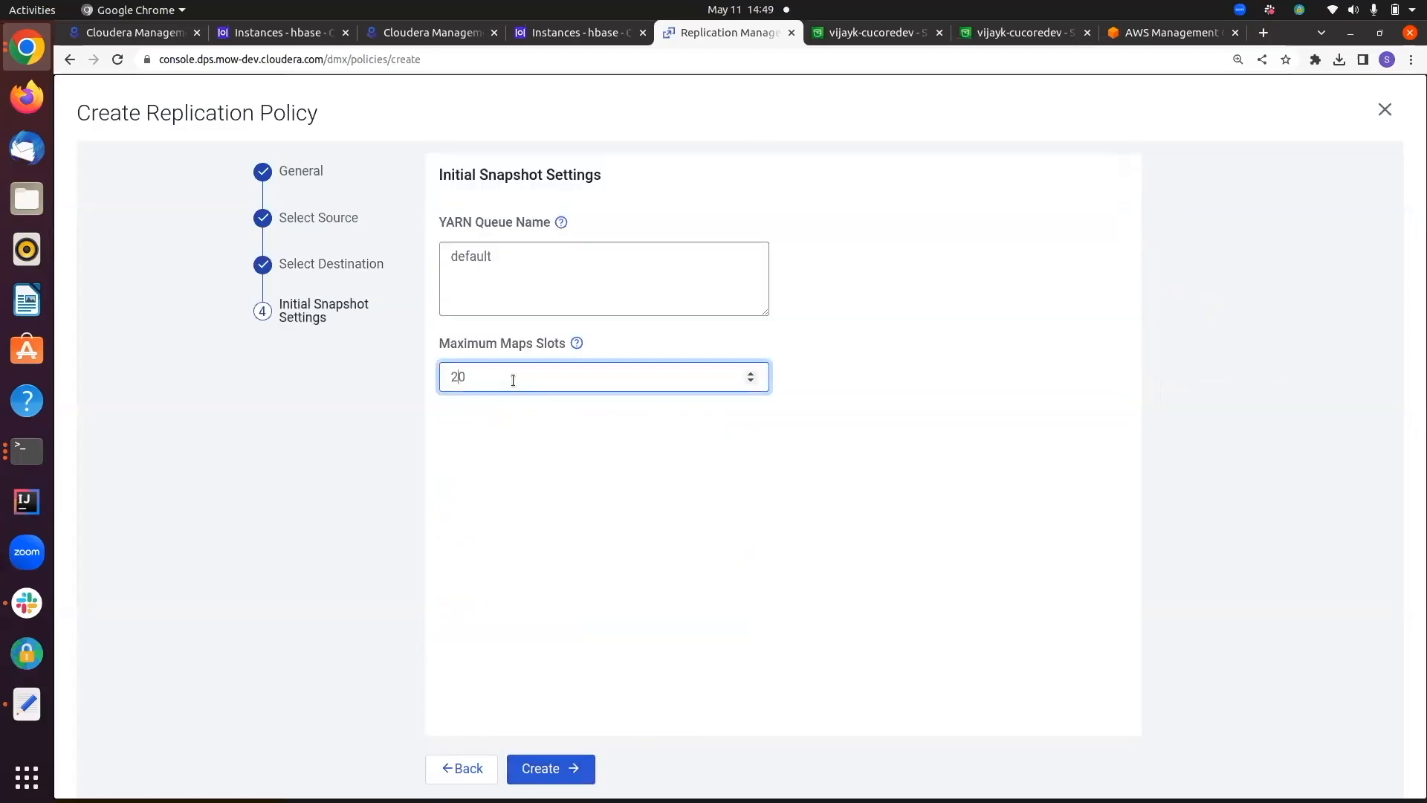
{"action": "key", "text": "Left"}
{"action": "key", "text": "BackSpace"}
{"action": "type", "text": "5"}
{"action": "left_click", "coordinate": [568, 769]}
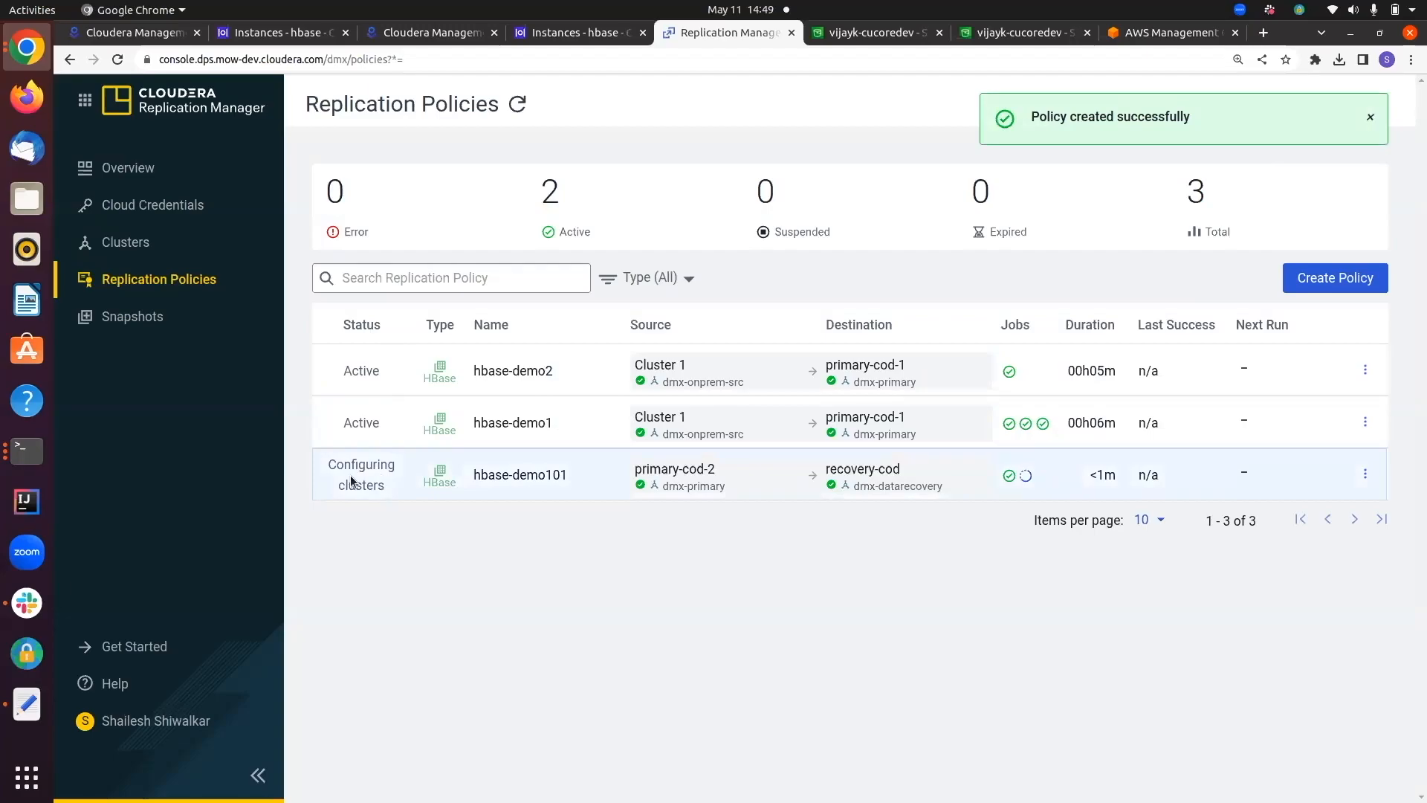
Step: Examine the job history of the hbase-demo101 policy and the individual steps of its cluster setup job
{"action": "left_click", "coordinate": [1028, 476]}
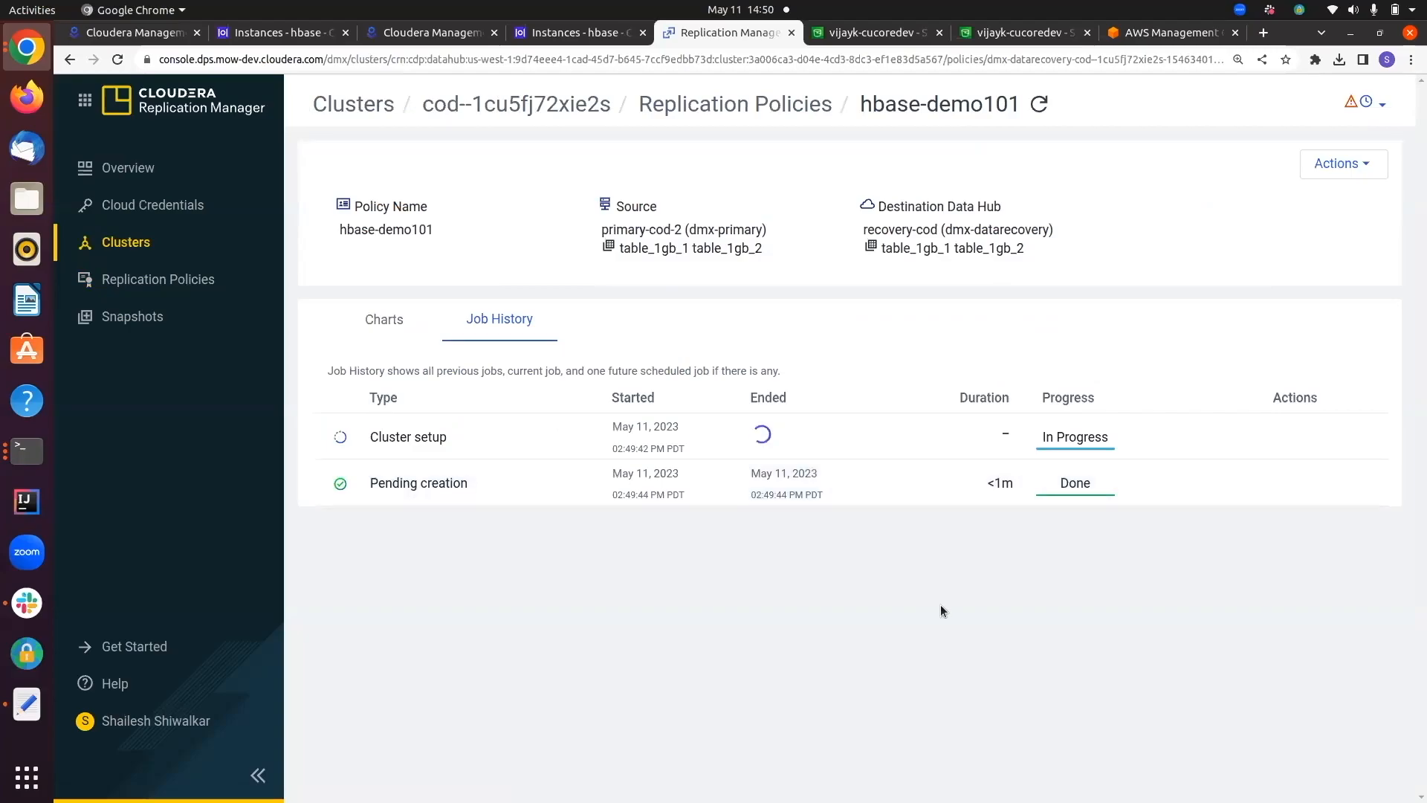
{"action": "left_click", "coordinate": [423, 434]}
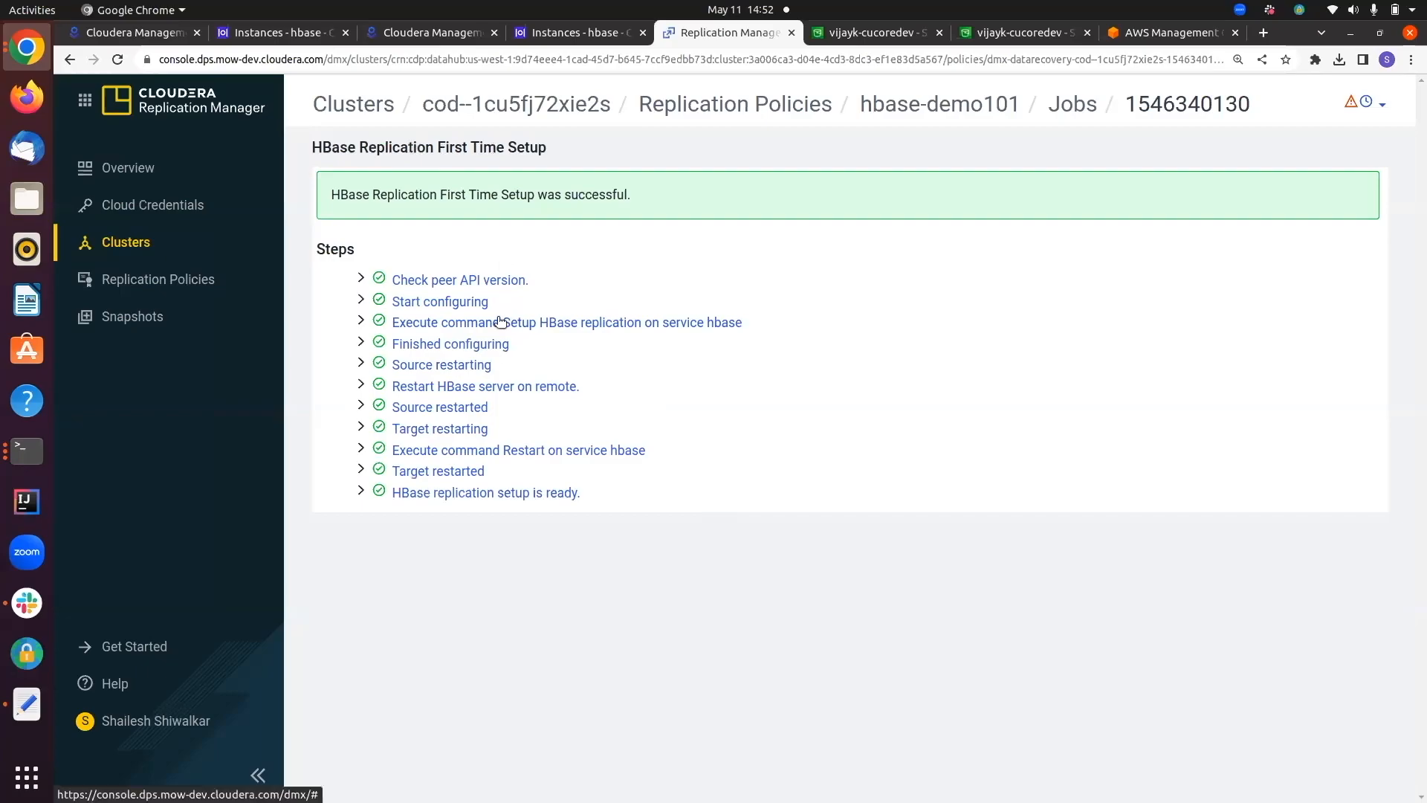
{"action": "left_click", "coordinate": [953, 106]}
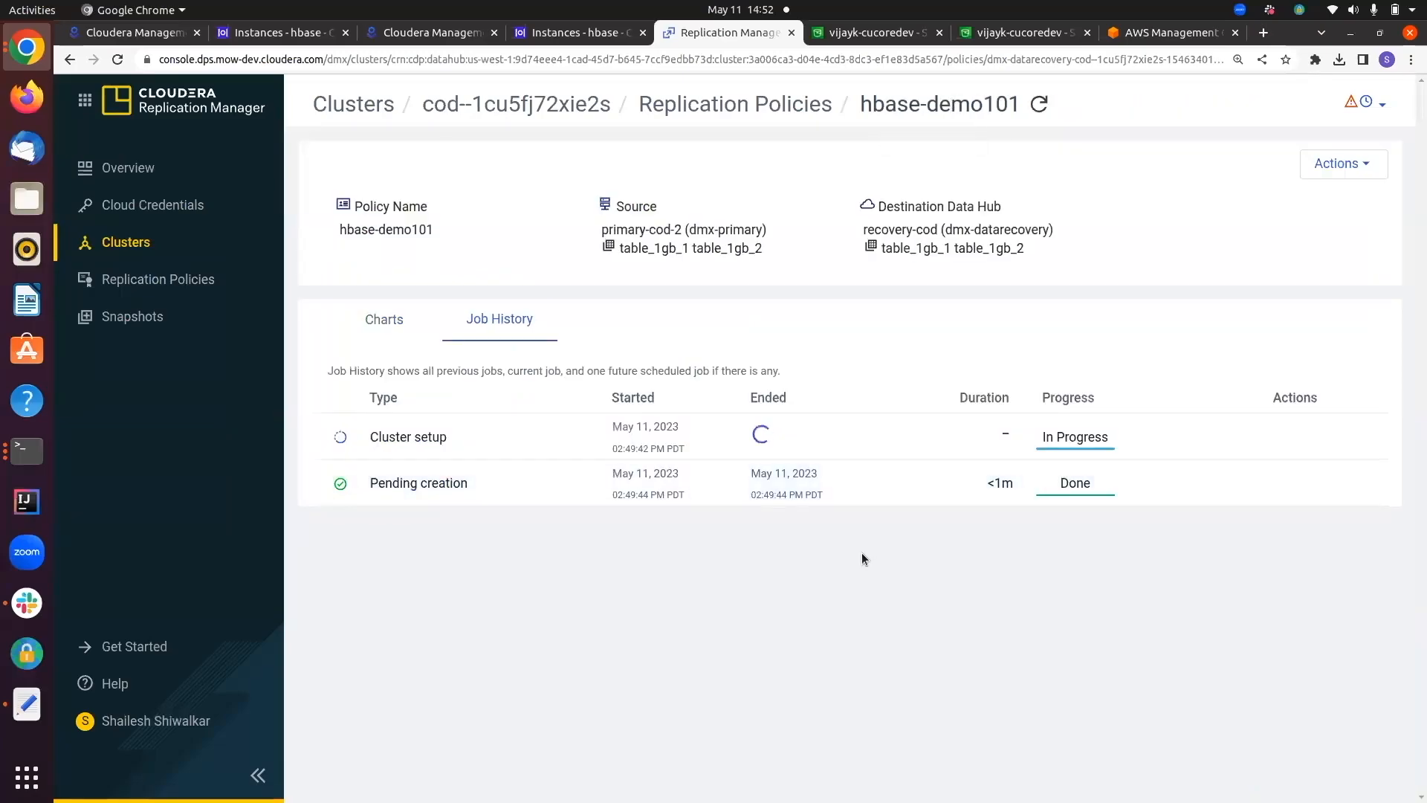
{"action": "left_click", "coordinate": [762, 438]}
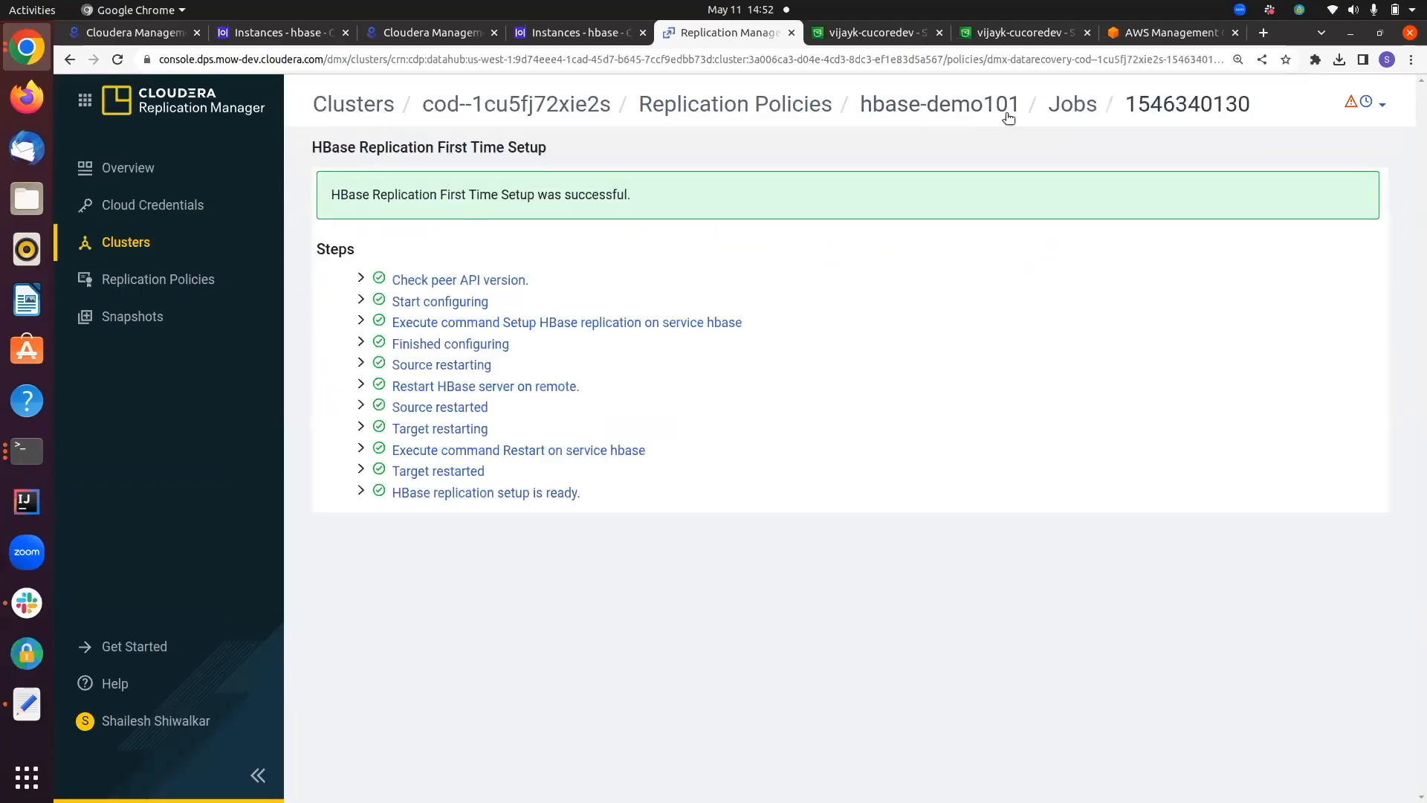
{"action": "left_click", "coordinate": [983, 104]}
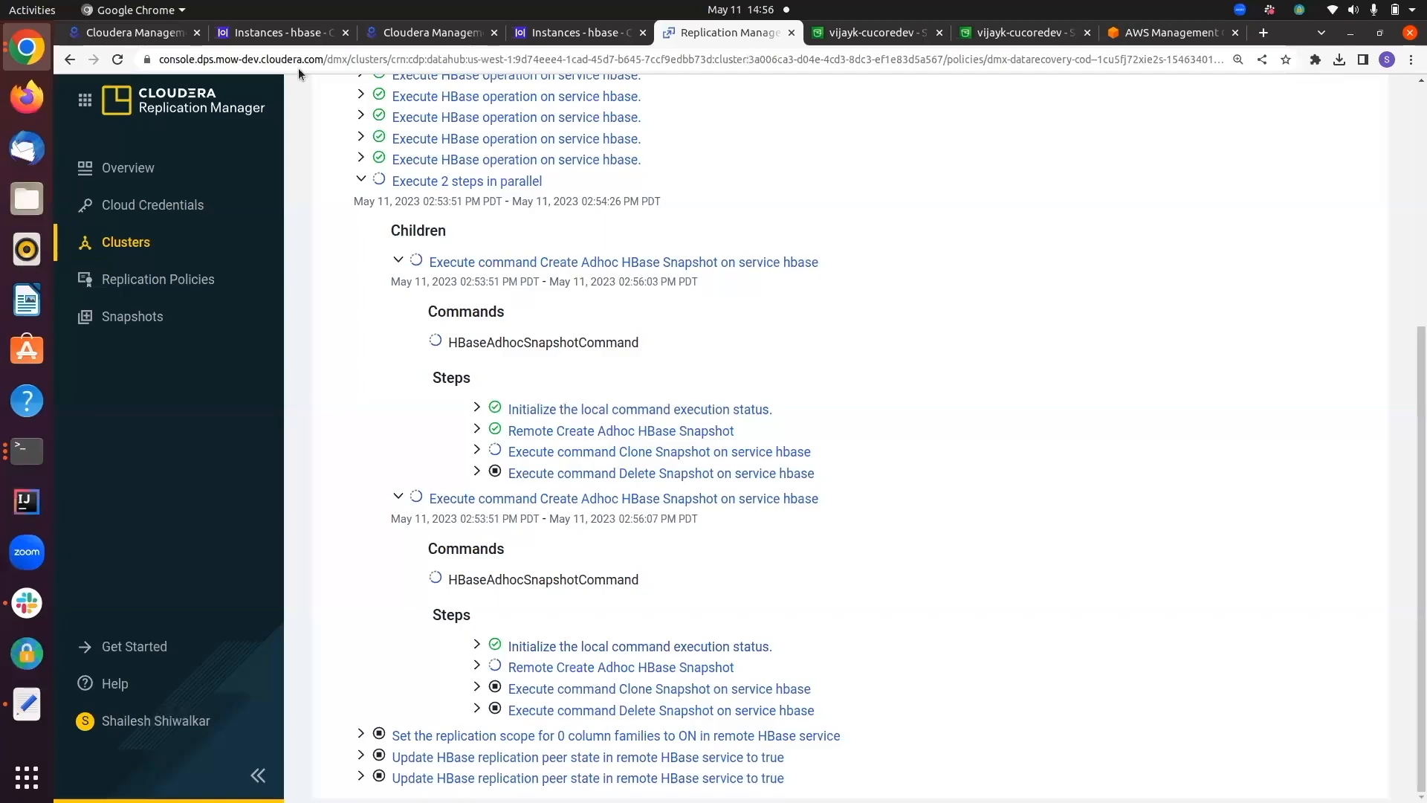
Step: Review all recent commands in the primary cluster's Cloudera Manager, and check the snapshot subcommands of the replication policy job in Replication Manager
{"action": "left_click", "coordinate": [226, 35]}
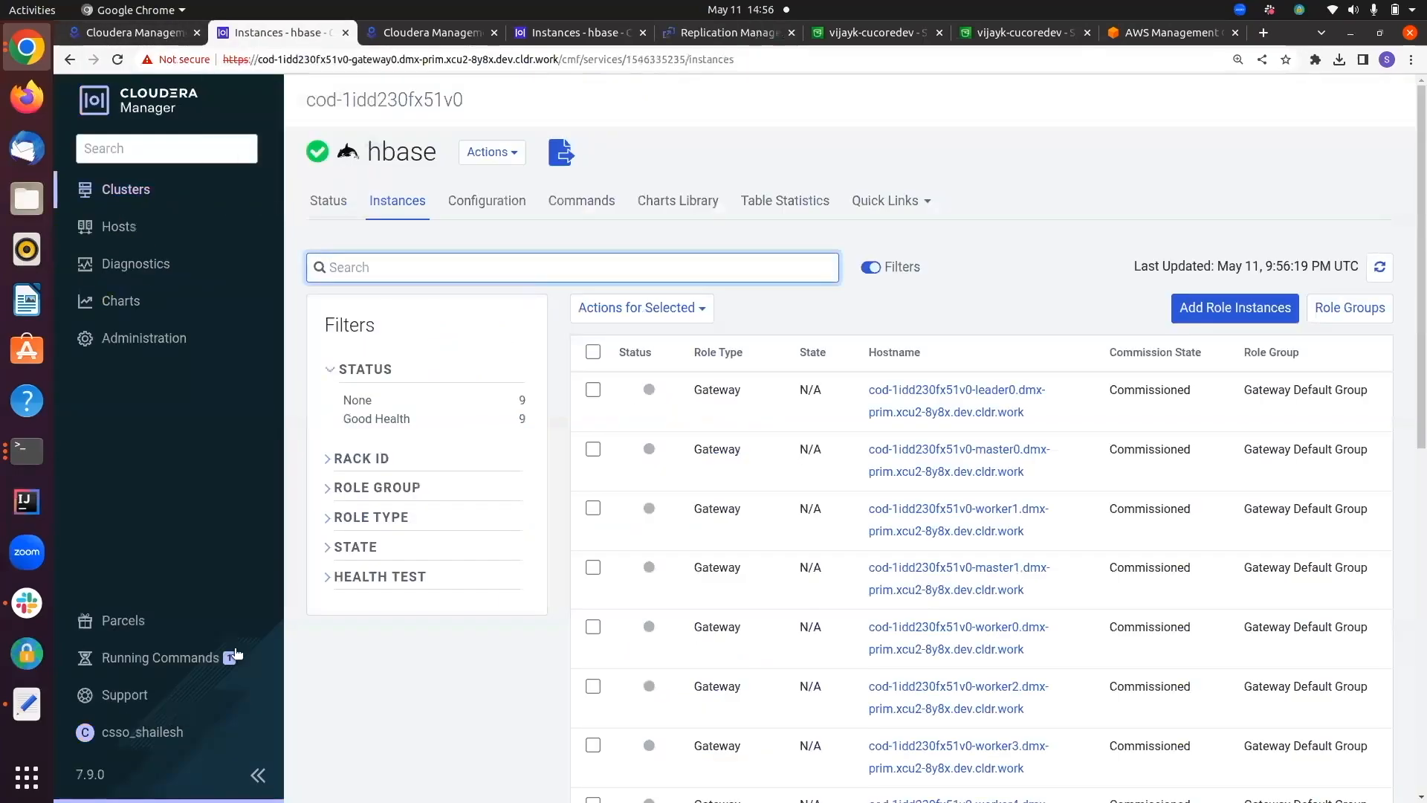
{"action": "left_click", "coordinate": [191, 657]}
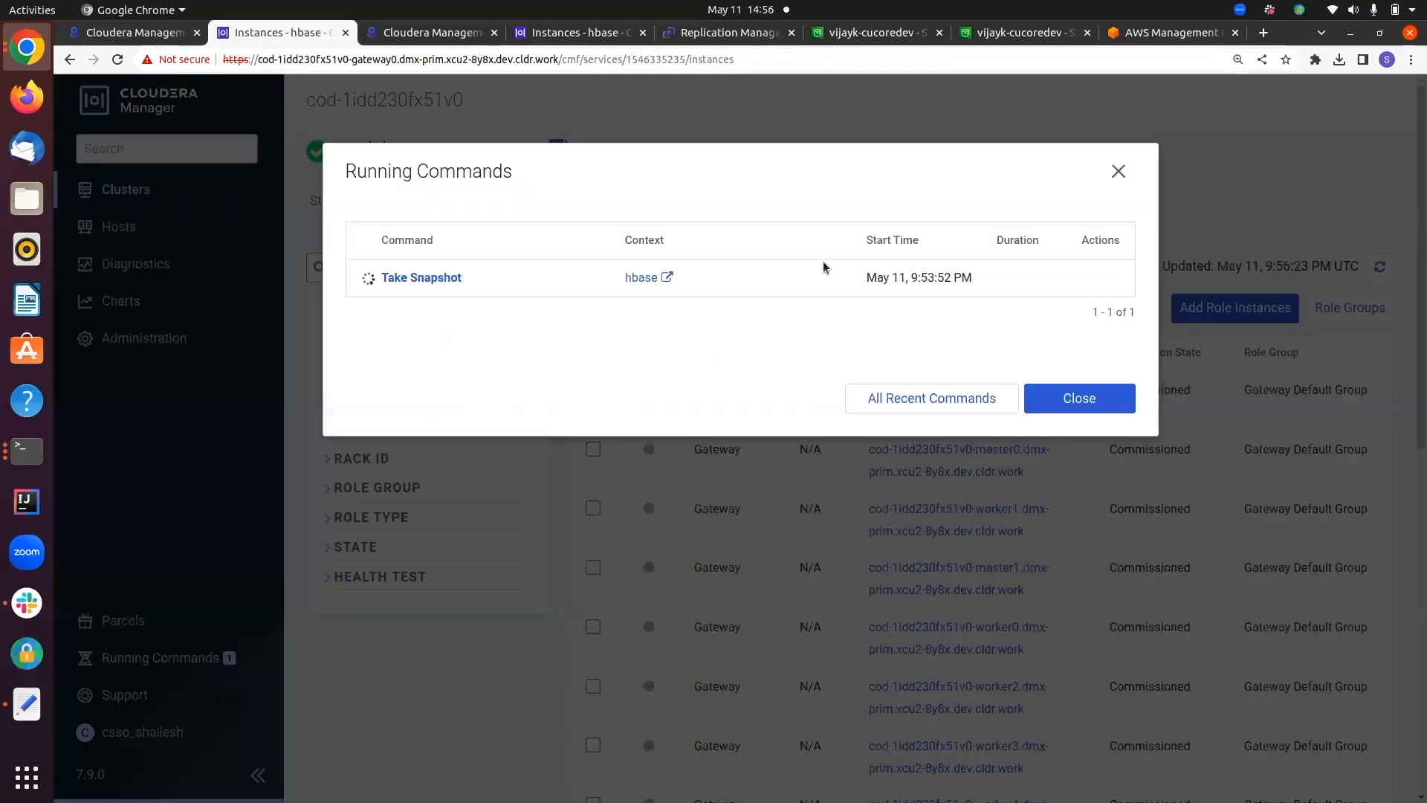
{"action": "left_click", "coordinate": [908, 399]}
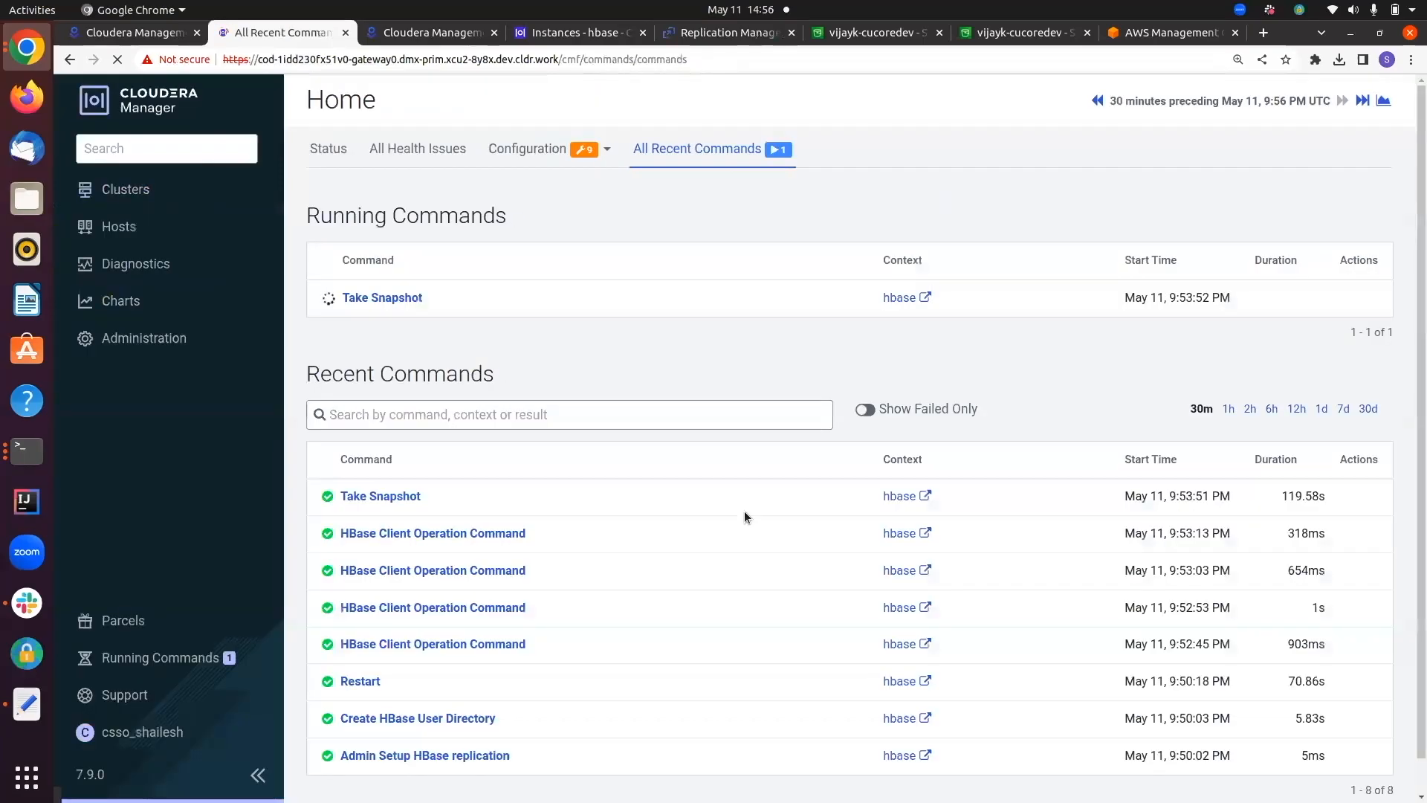
{"action": "key", "text": "ctrl+5"}
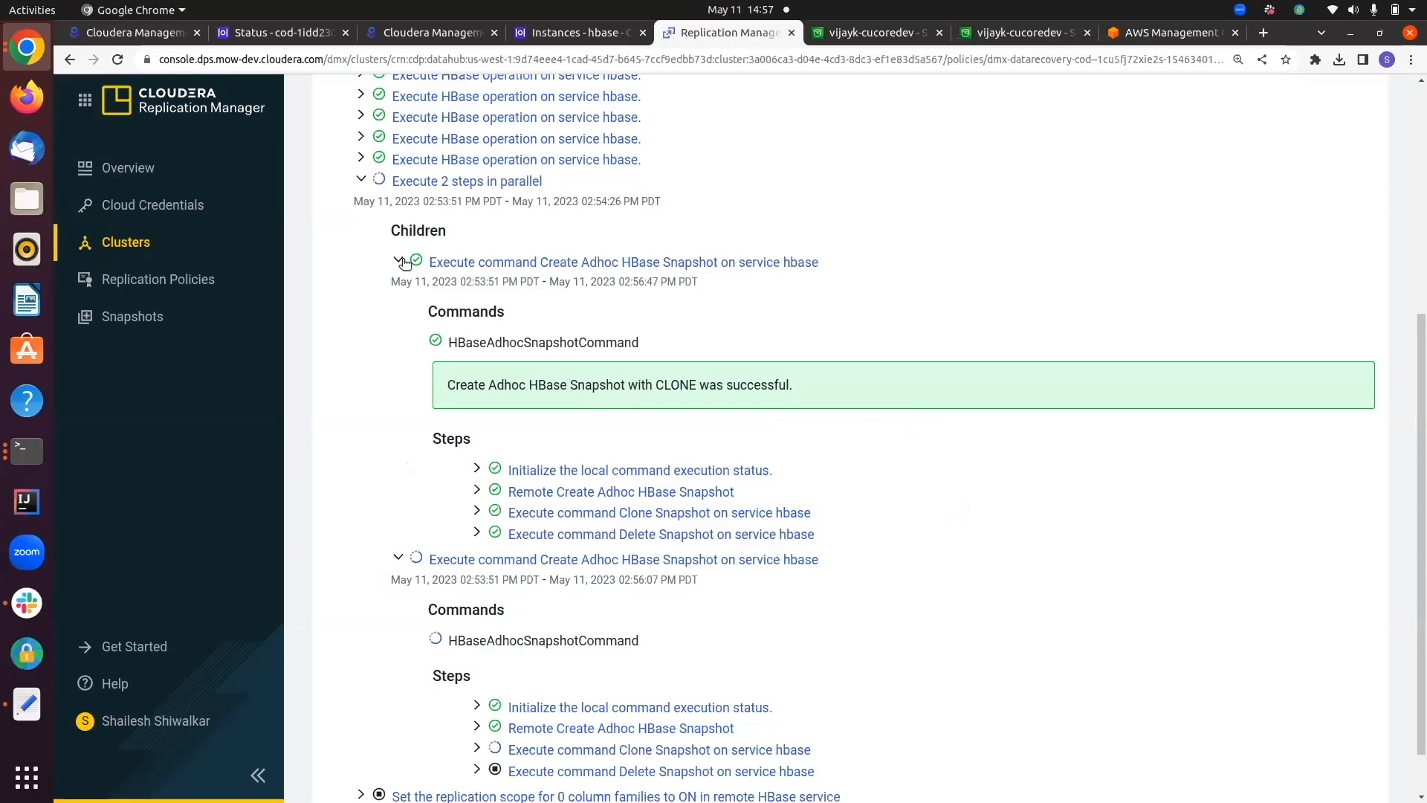
{"action": "left_click", "coordinate": [402, 262]}
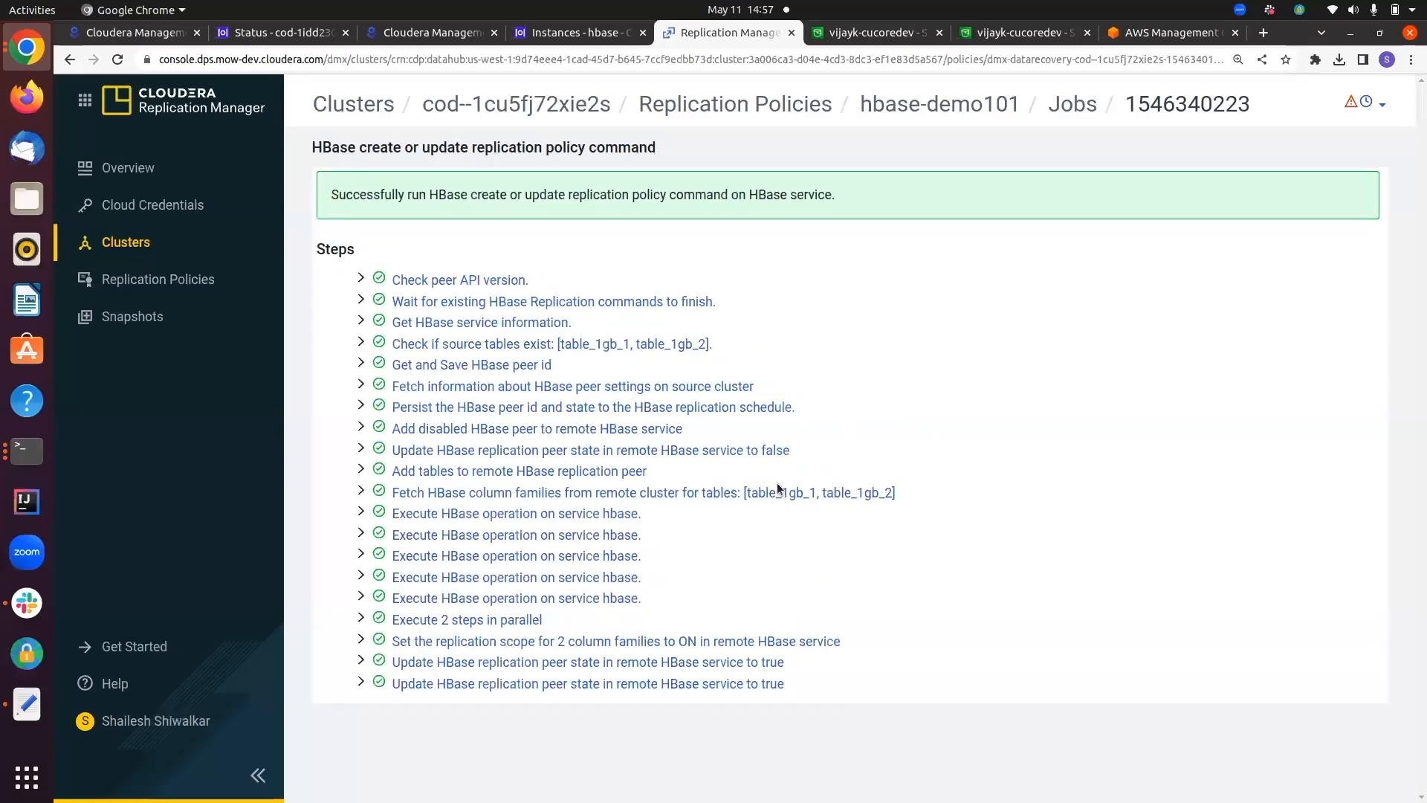
Step: Run list in the recovery cluster's HBase shell in Terminal, and refresh that cluster's default/ folder in Amazon S3 in Chrome
{"action": "left_click", "coordinate": [26, 452]}
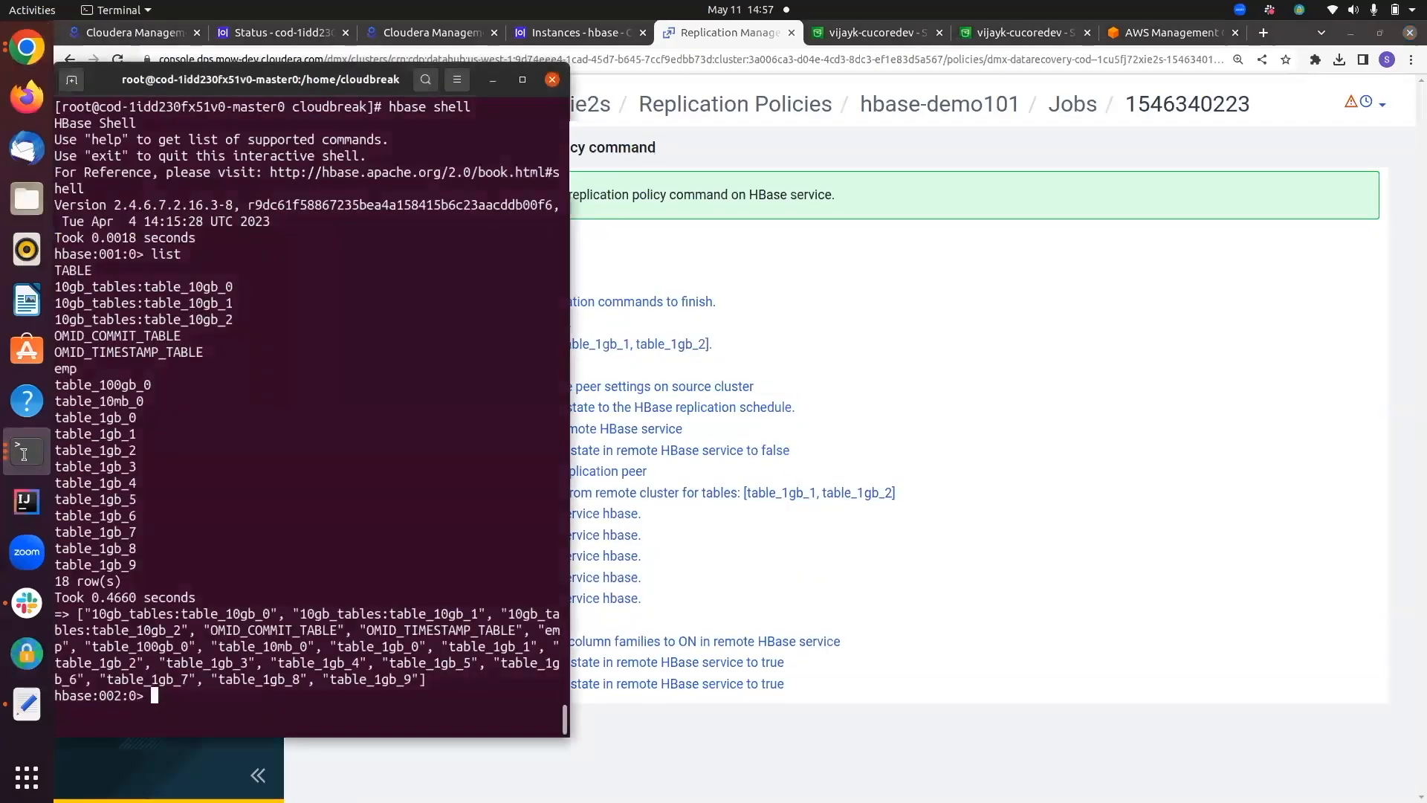
{"action": "left_click", "coordinate": [25, 451]}
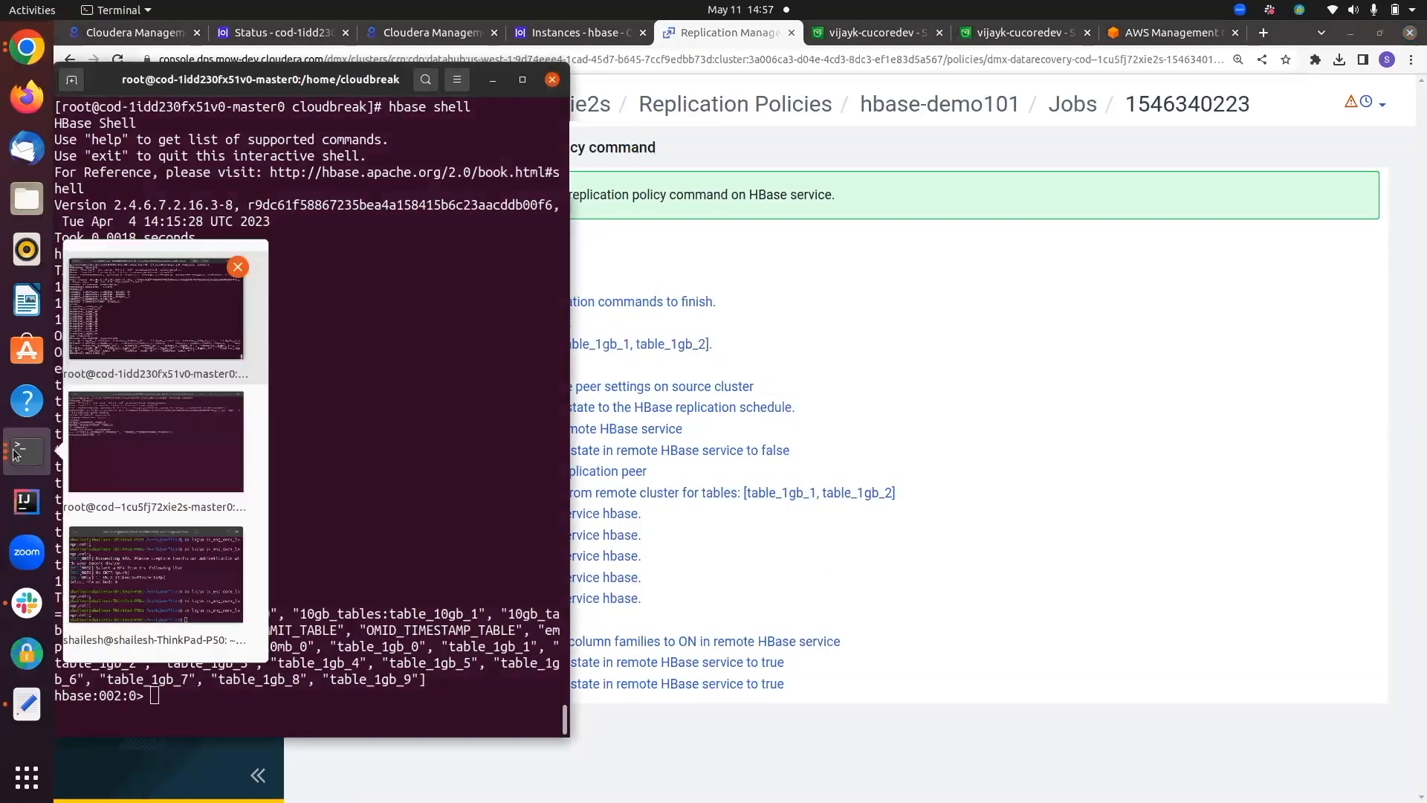
{"action": "left_click", "coordinate": [166, 466]}
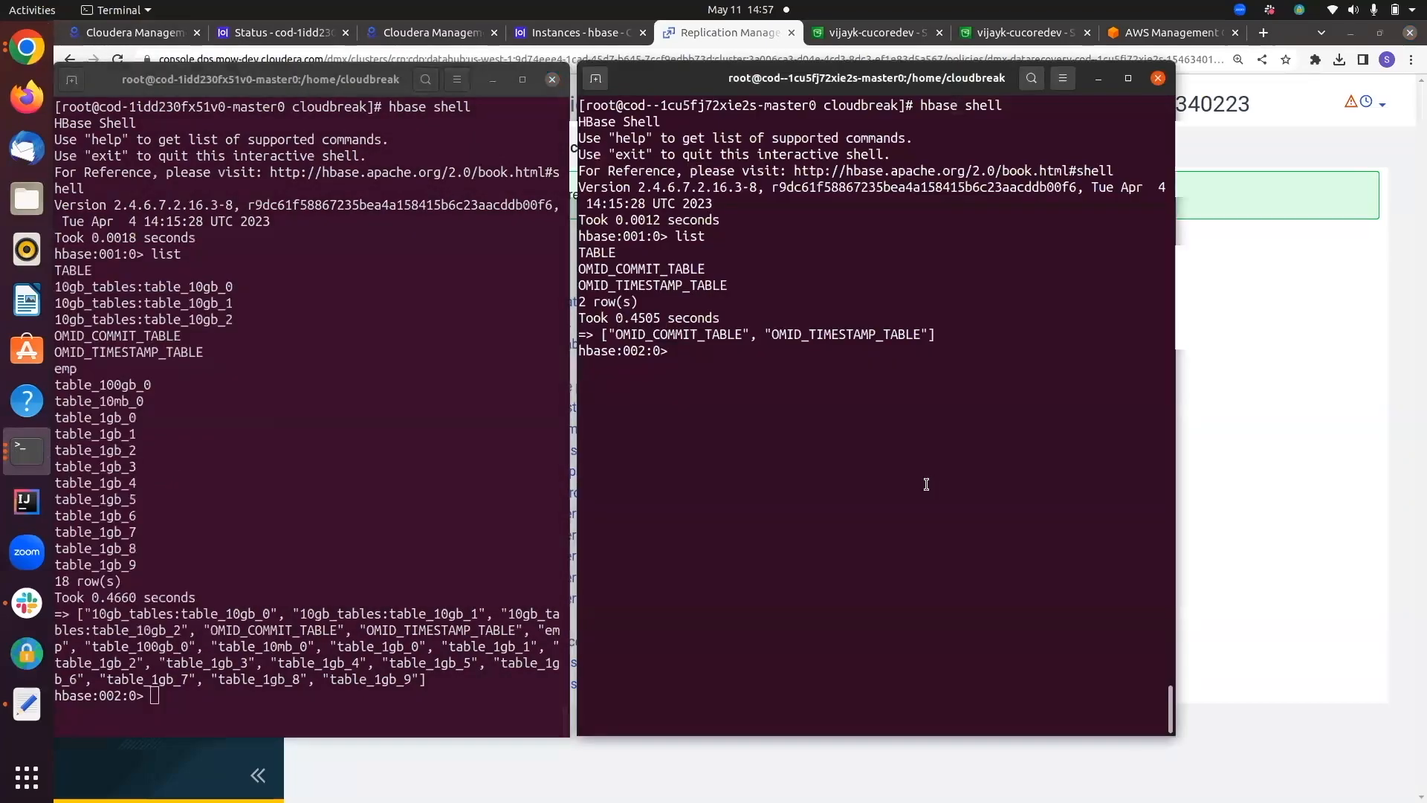
{"action": "type", "text": "list"}
{"action": "key", "text": "Return"}
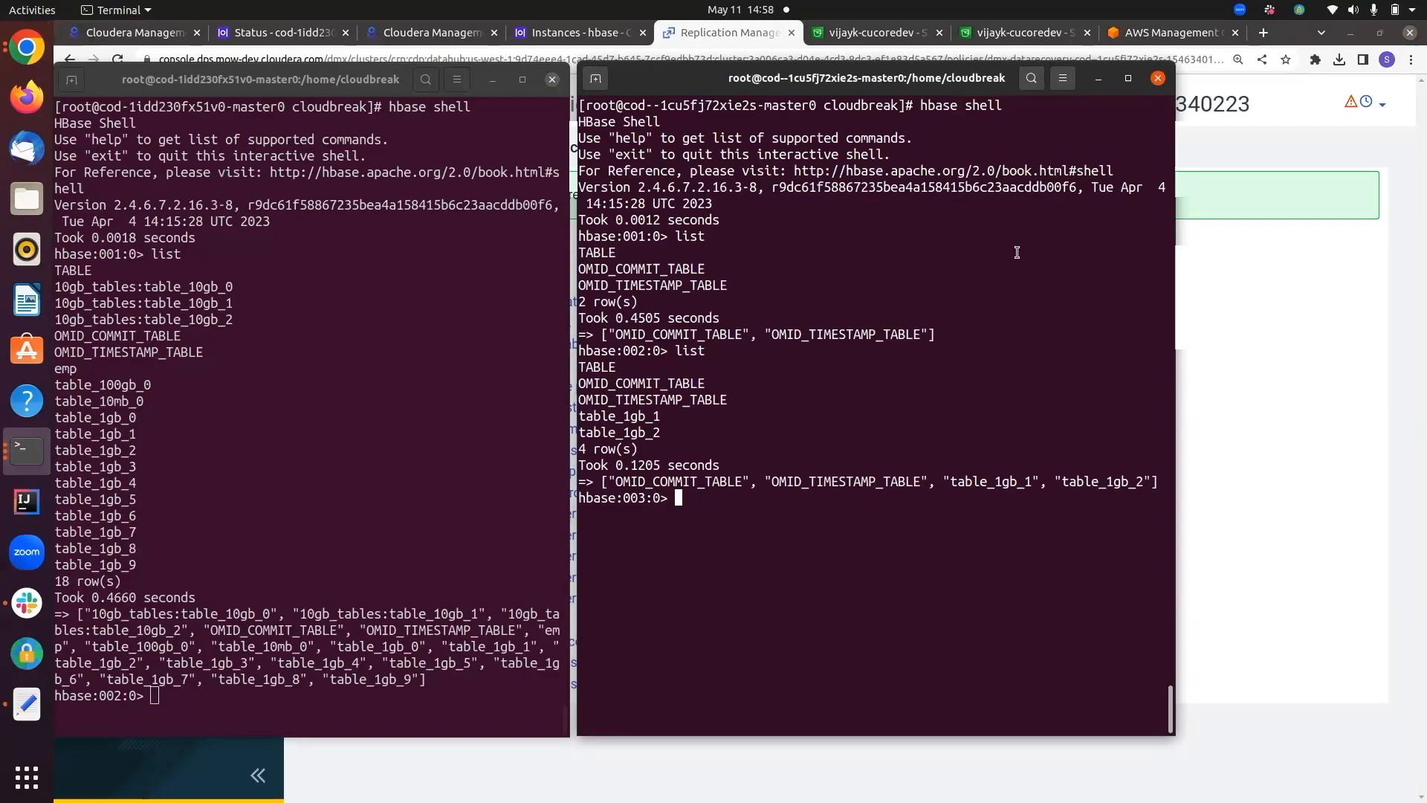
{"action": "left_click", "coordinate": [1029, 32]}
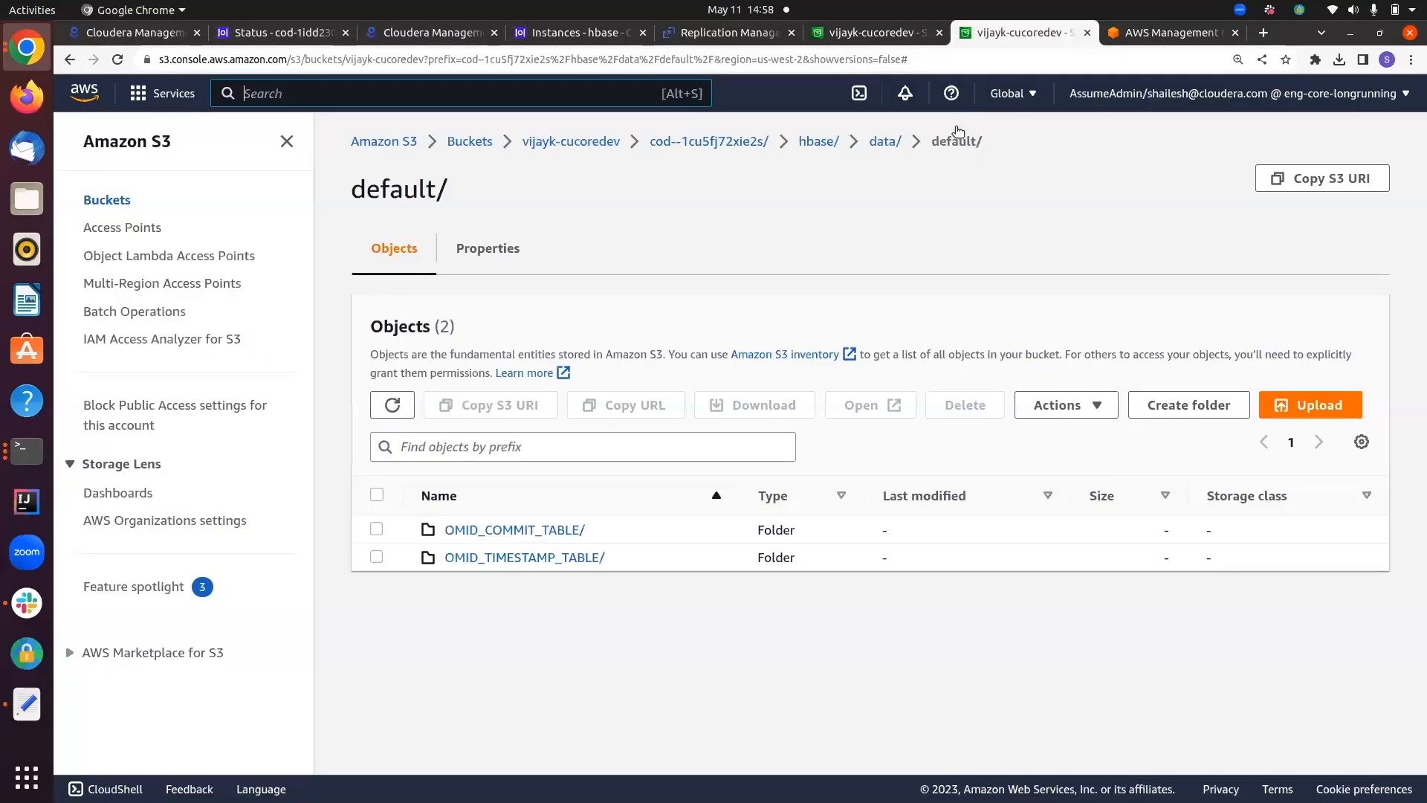
{"action": "left_click", "coordinate": [118, 59]}
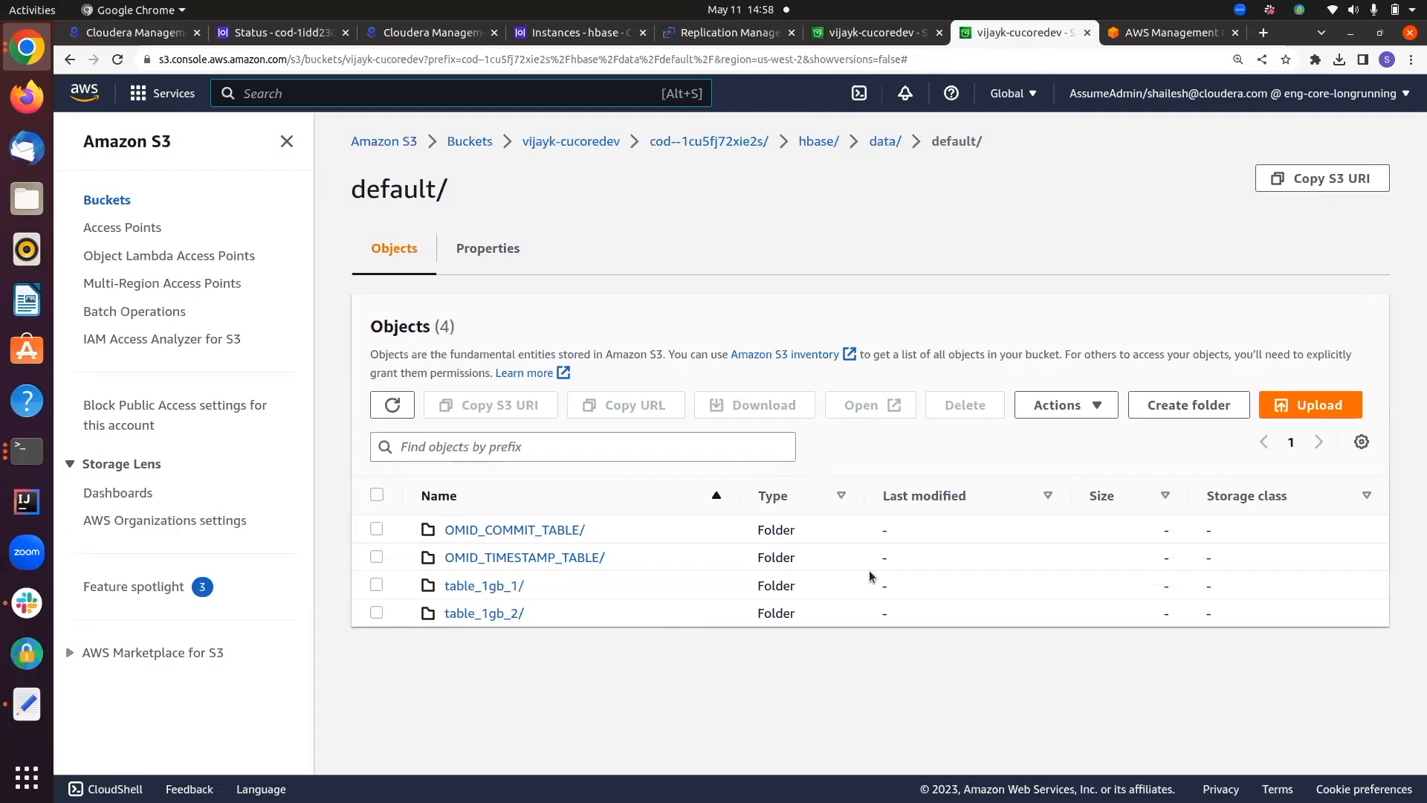
Step: Maximize the primary cluster's HBase shell in Terminal, and copy the table_1gb_1 scan command from the hbase repl demo notes in Text Editor
{"action": "left_click", "coordinate": [31, 462]}
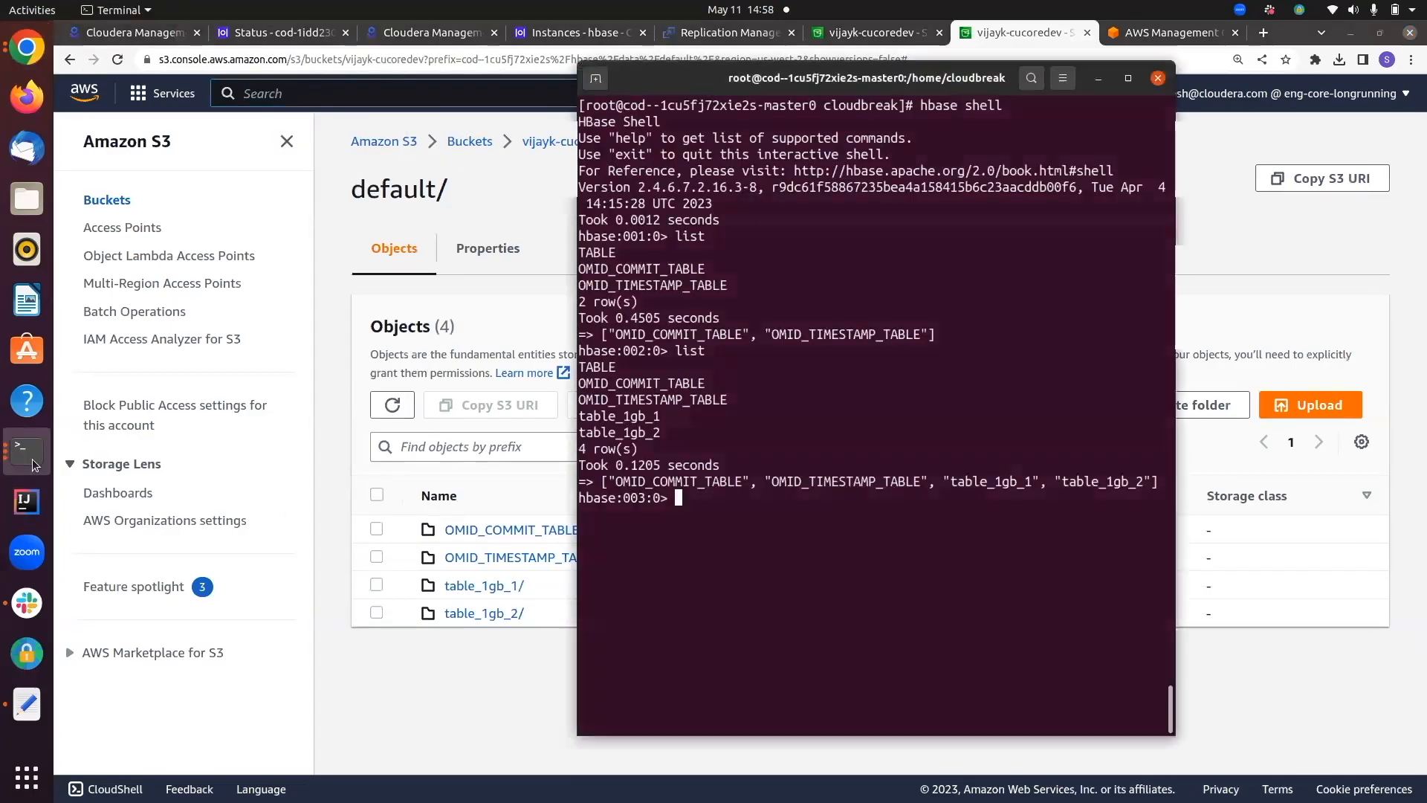
{"action": "left_click", "coordinate": [31, 462]}
{"action": "left_click", "coordinate": [217, 365]}
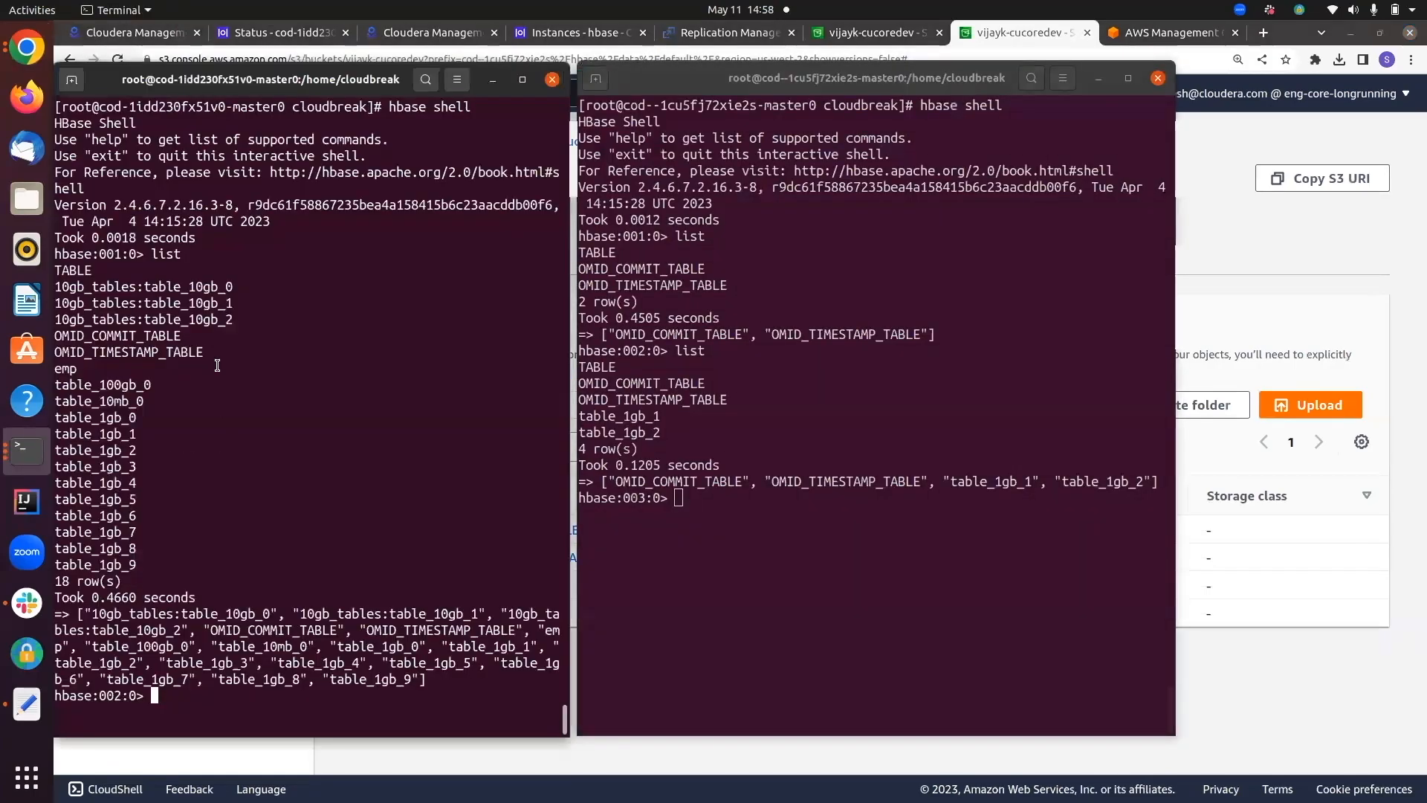
{"action": "left_click", "coordinate": [518, 80]}
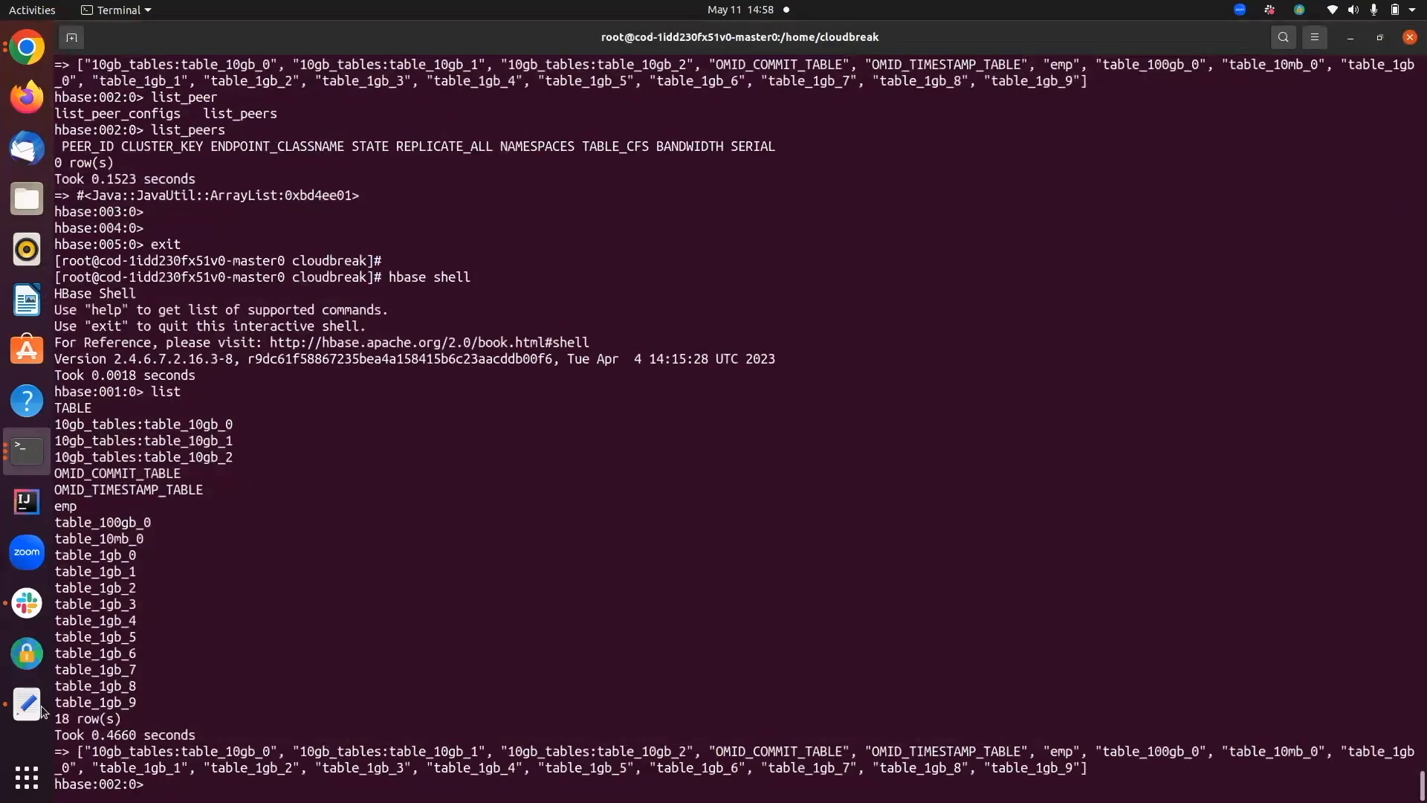
{"action": "left_click", "coordinate": [41, 711]}
{"action": "left_click", "coordinate": [314, 313]}
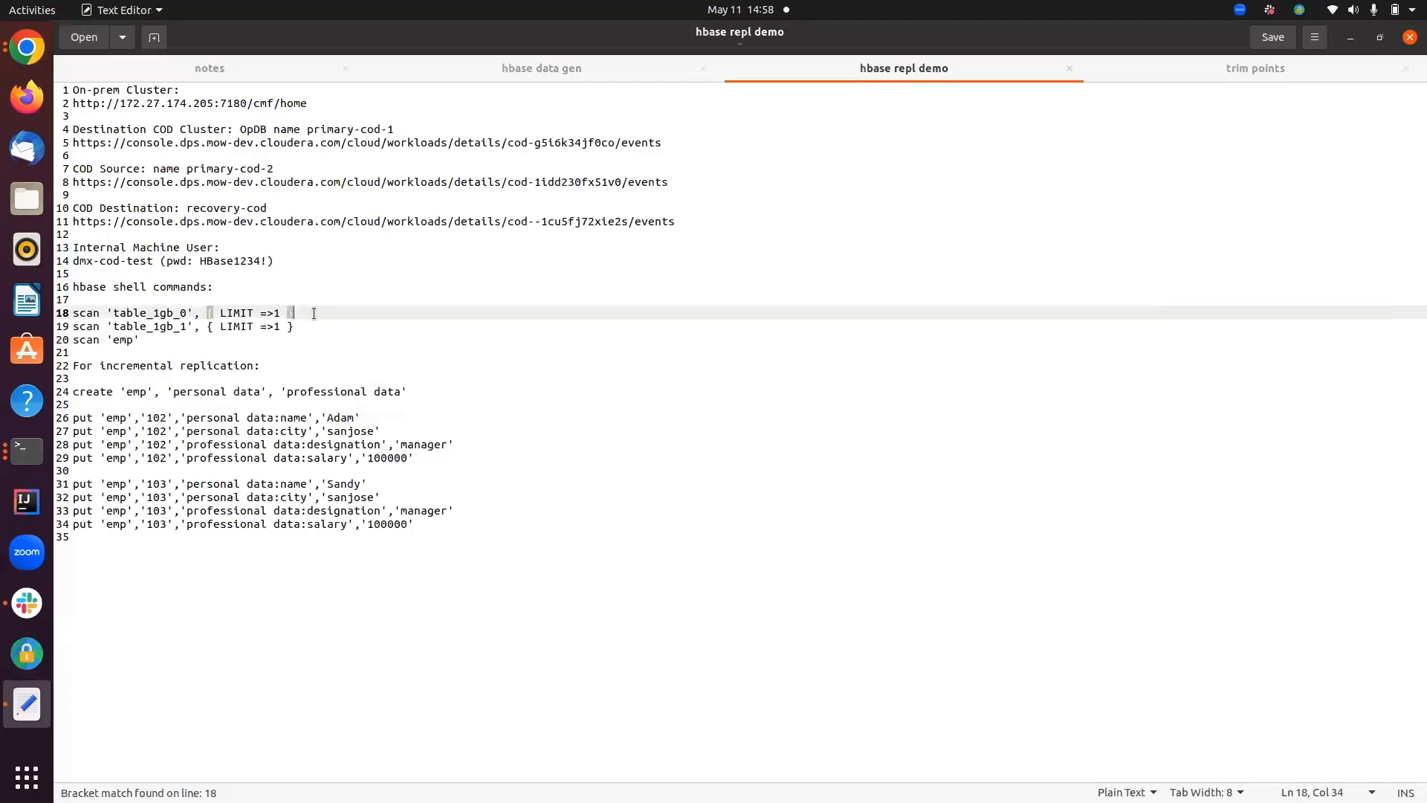
{"action": "left_click", "coordinate": [309, 324]}
{"action": "triple_click", "coordinate": [309, 324]}
{"action": "key", "text": "ctrl+c"}
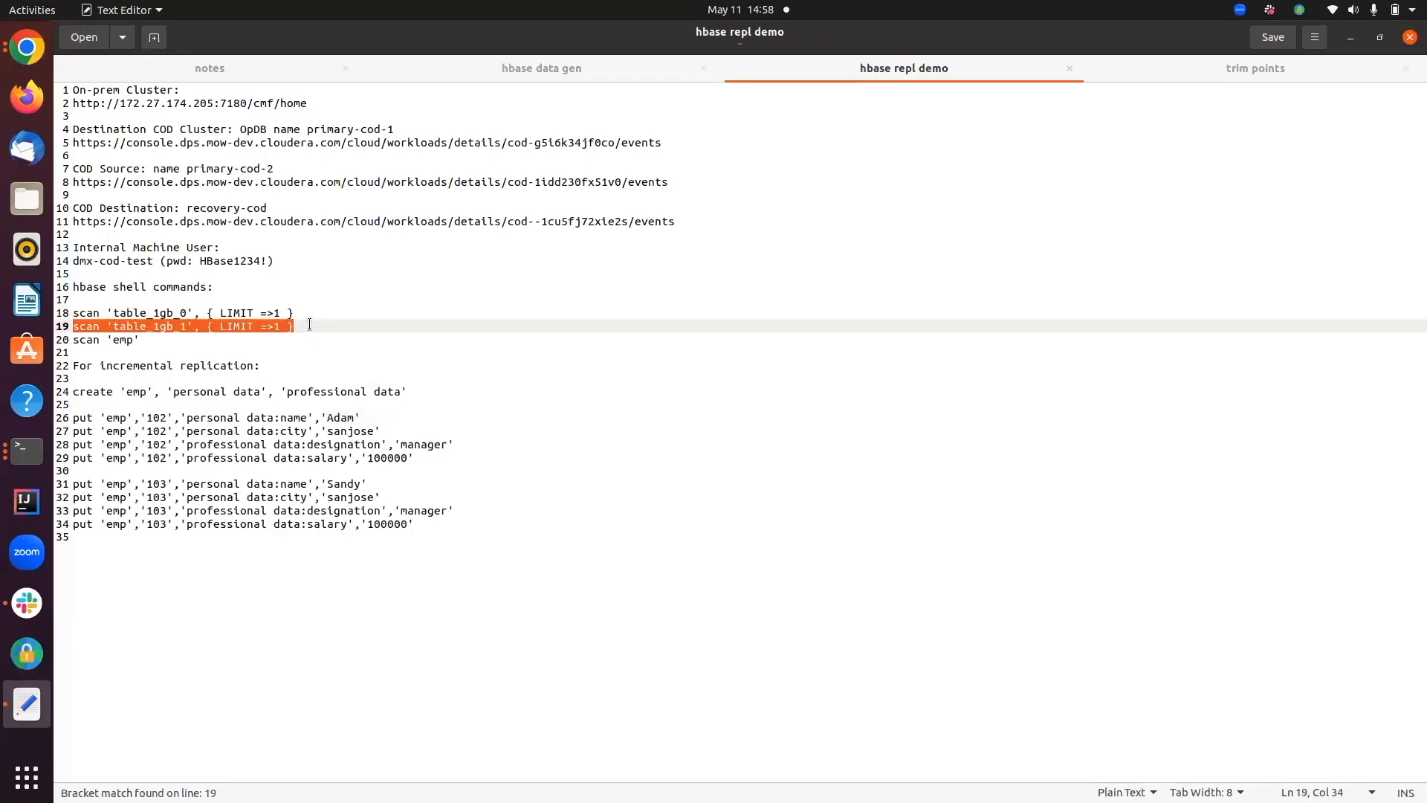
Step: Run scan 'table_1gb_1', { LIMIT =>1 } on a cleared screen in the primary cluster's HBase shell in Terminal
{"action": "key", "text": "alt+Tab"}
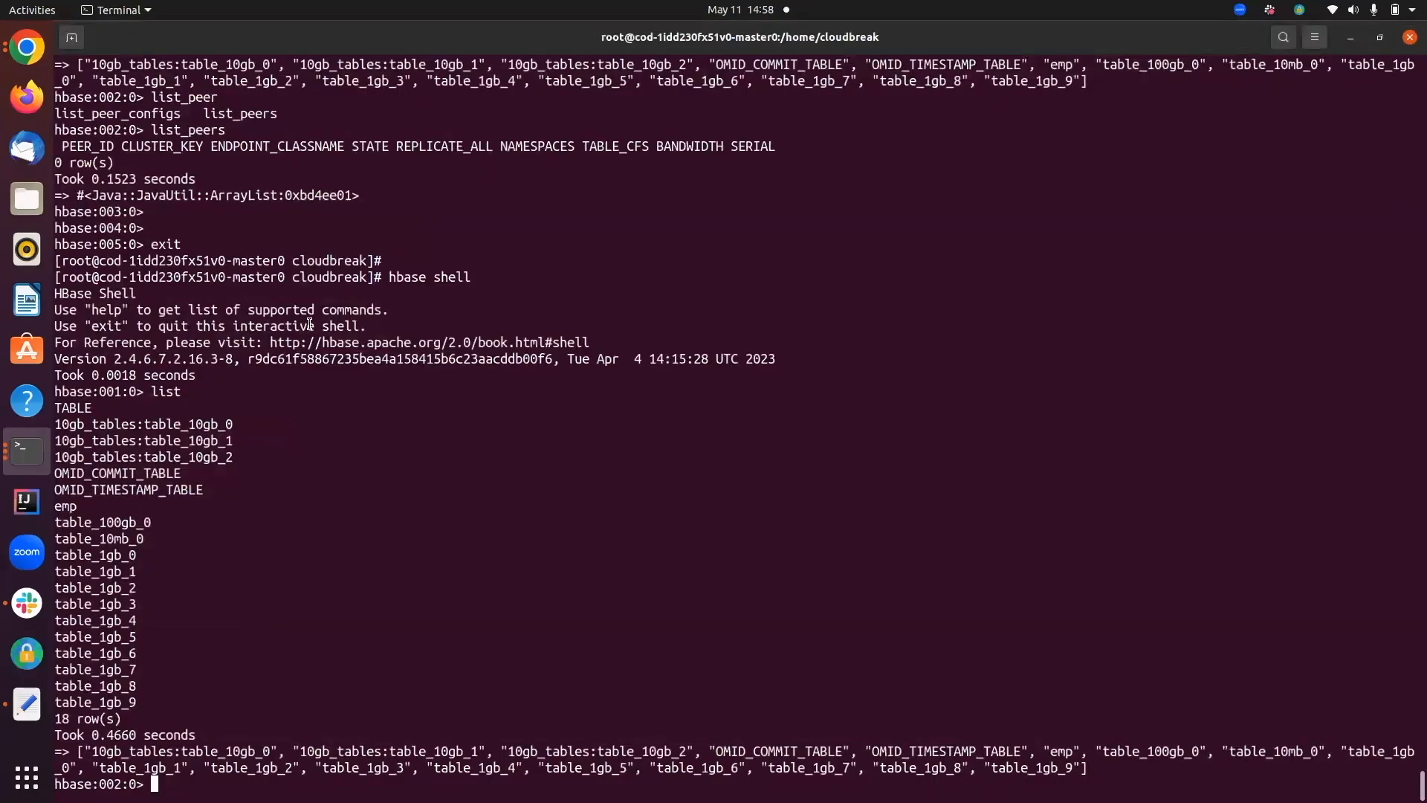
{"action": "key", "text": "ctrl+shift+v"}
{"action": "key", "text": "ctrl+l"}
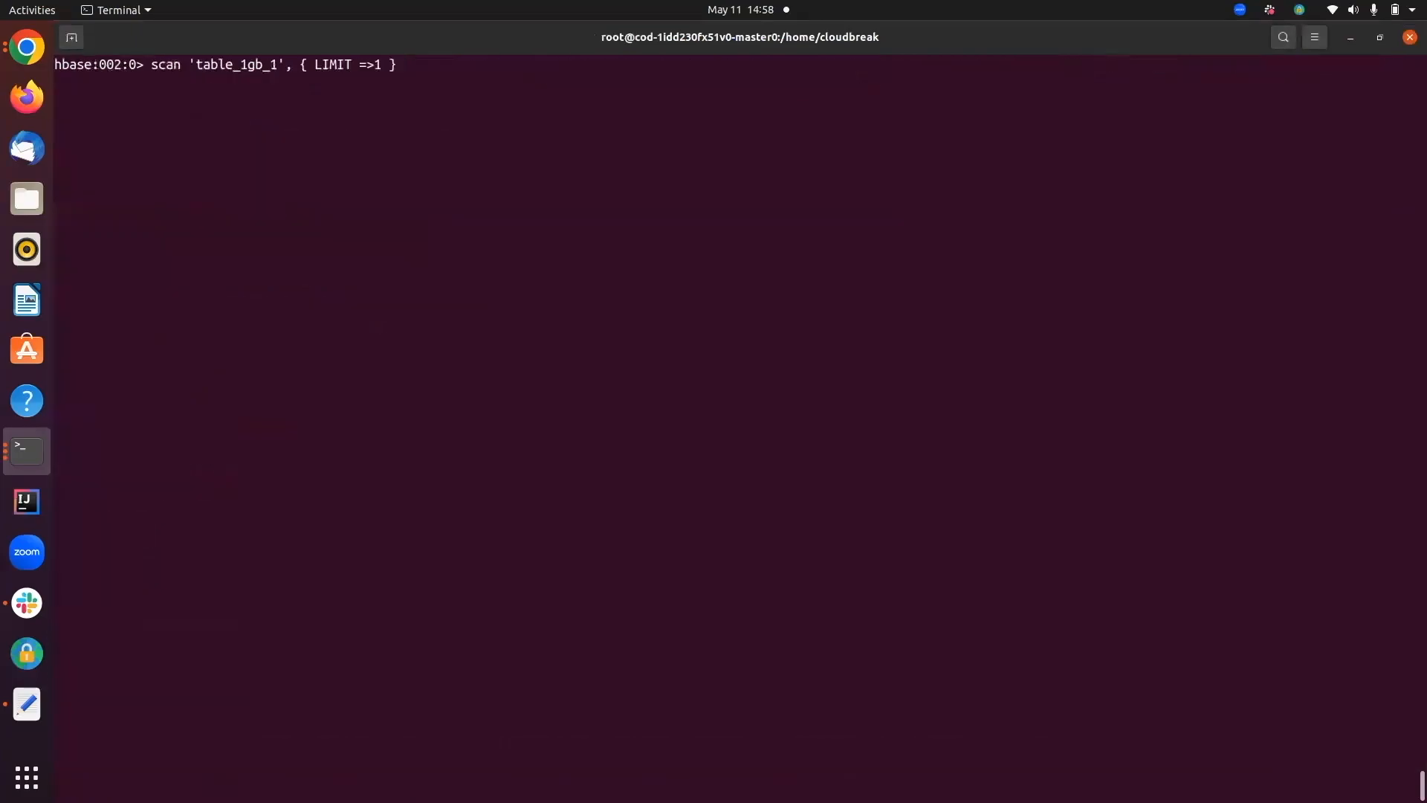
{"action": "key", "text": "Return"}
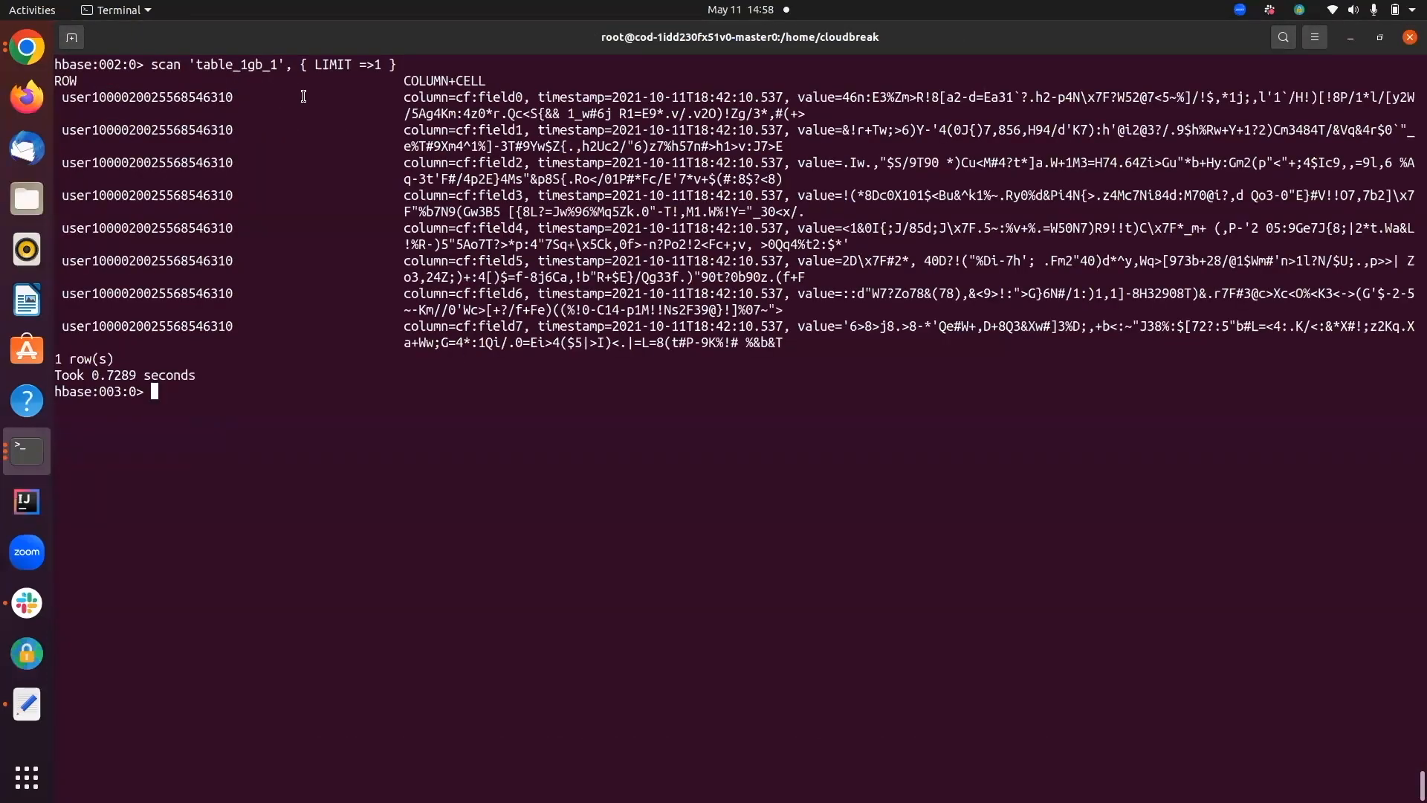
Step: Run scan 'table_1gb_1', { LIMIT =>1 } on a cleared screen in the recovery cluster's maximized HBase shell
{"action": "left_click", "coordinate": [25, 458]}
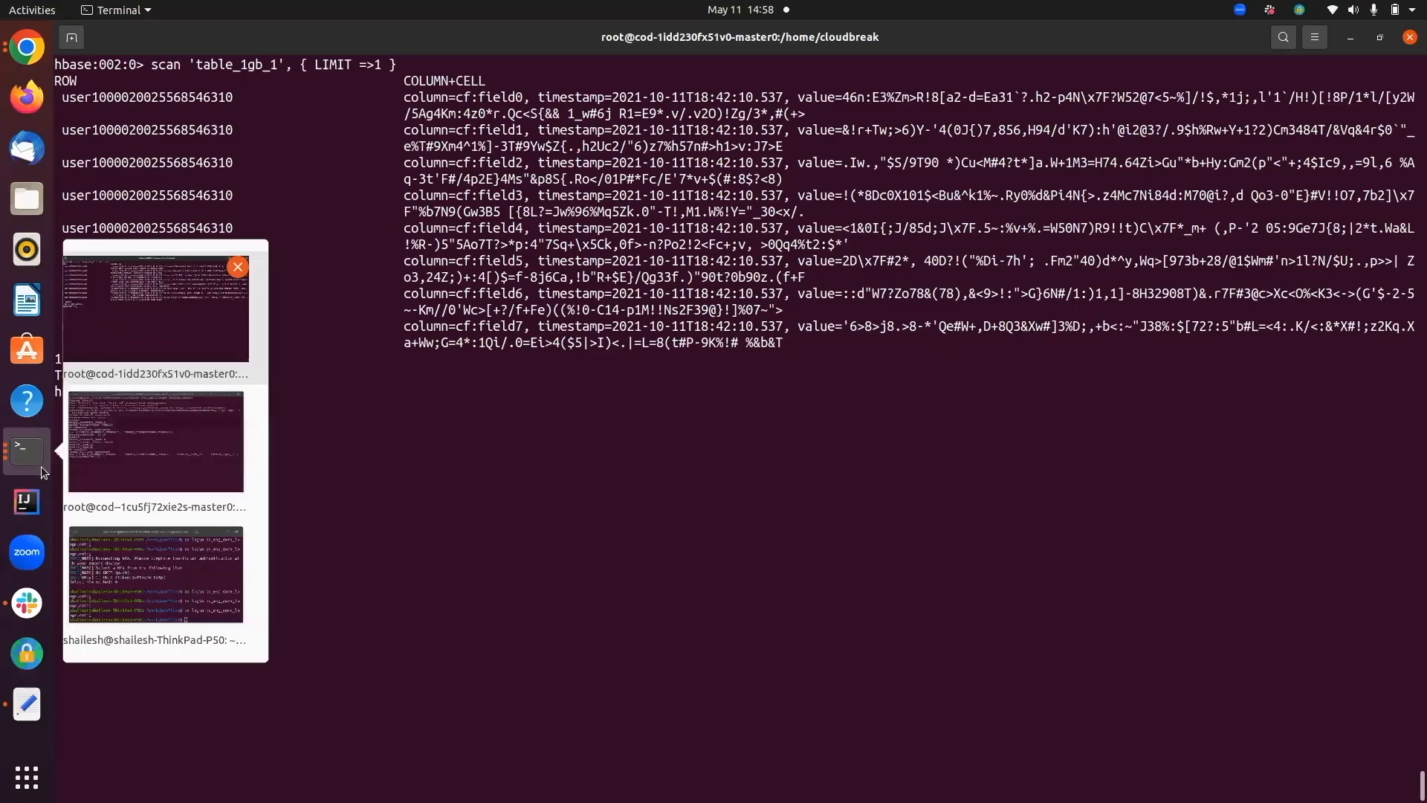
{"action": "left_click", "coordinate": [167, 471]}
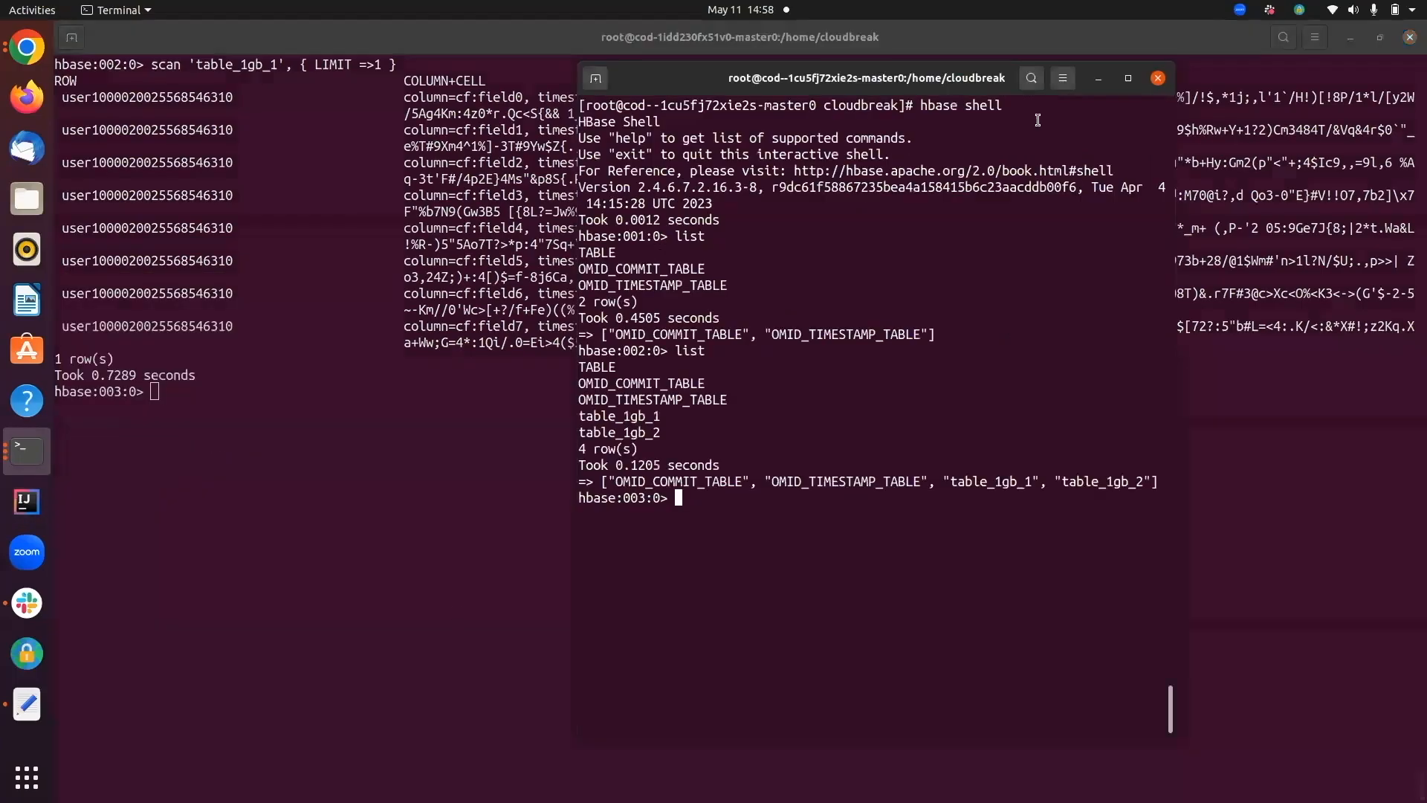
{"action": "left_click", "coordinate": [1128, 78]}
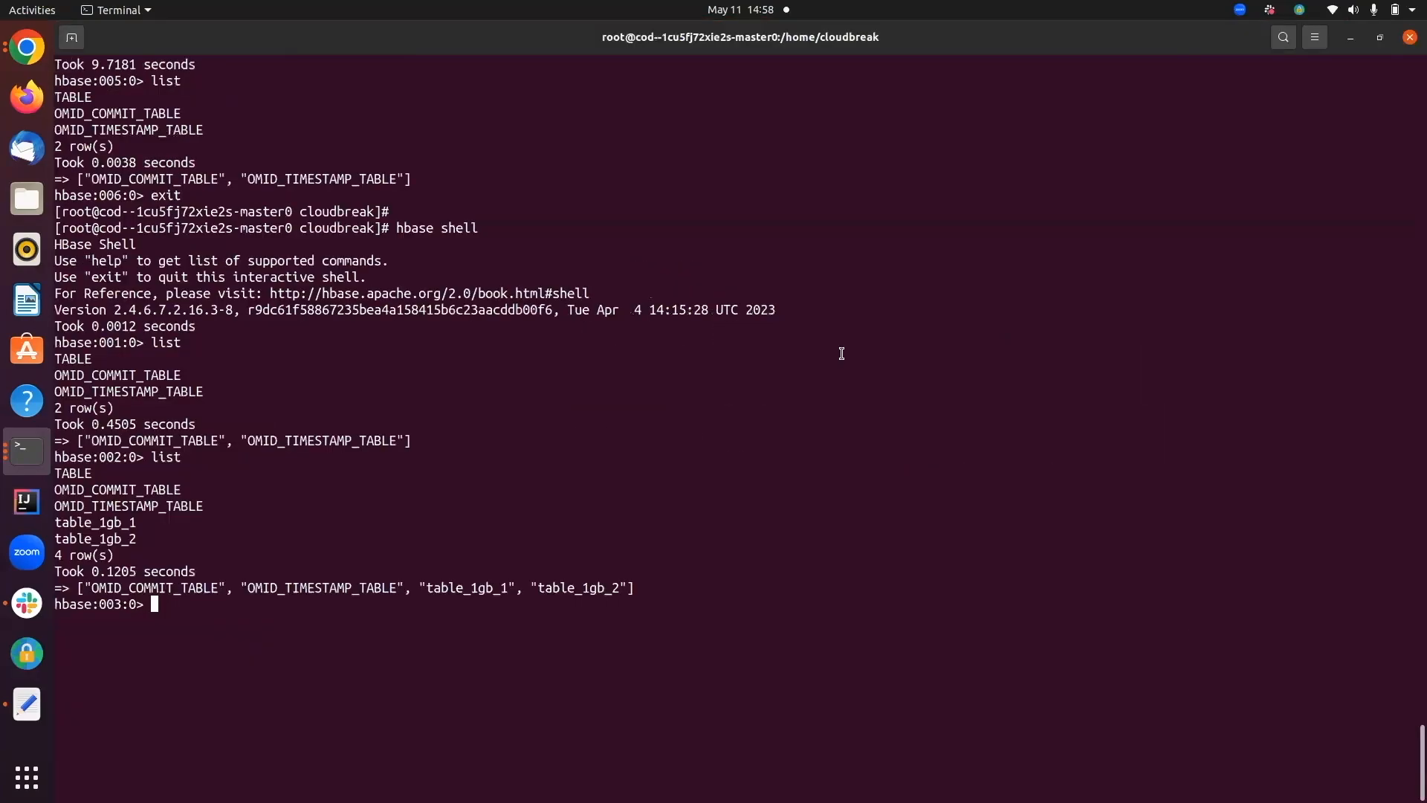
{"action": "key", "text": "ctrl+shift+v"}
{"action": "key", "text": "ctrl+l"}
{"action": "key", "text": "Return"}
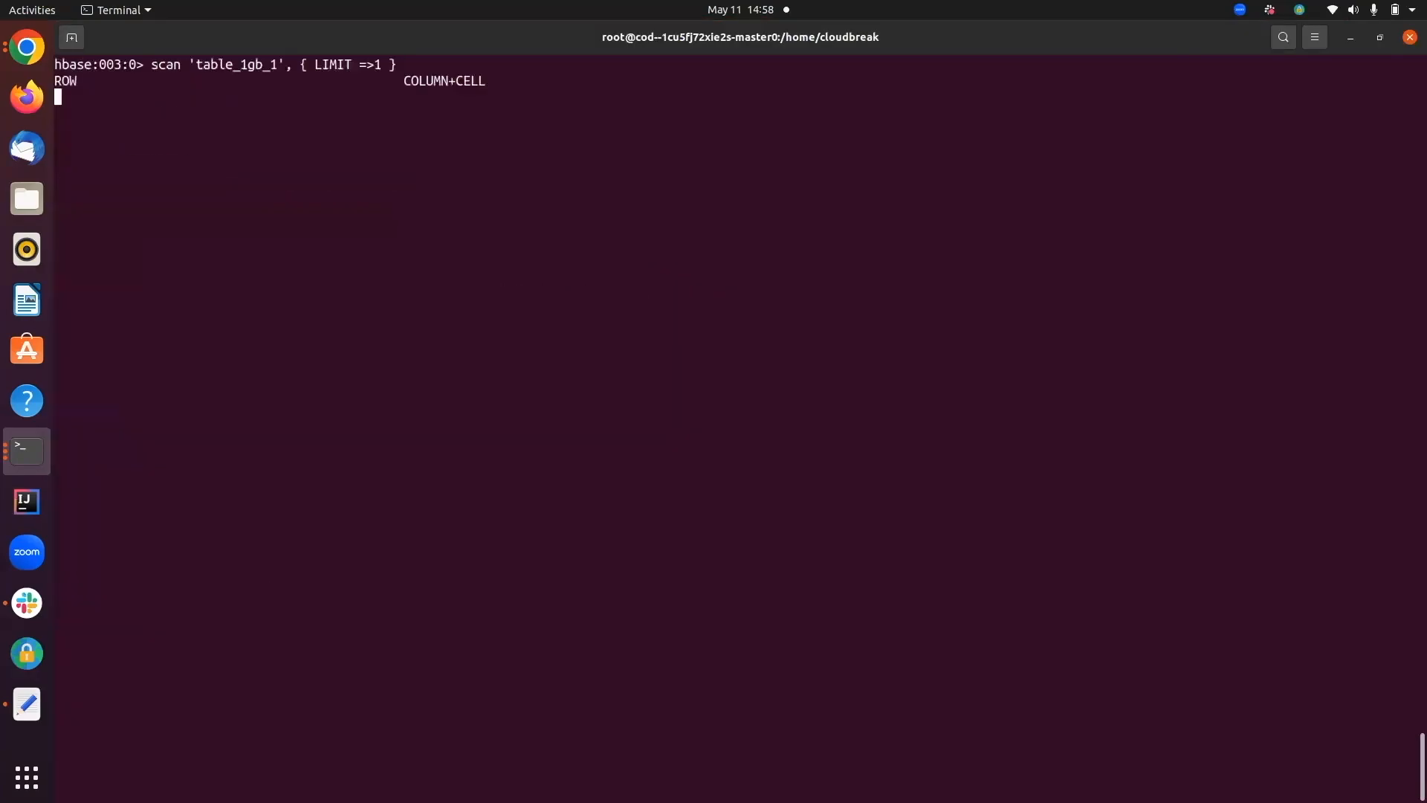
Step: Restore both HBase shell windows to their smaller size and compare the table_1gb_1 scan outputs side by side
{"action": "key", "text": "alt+Tab"}
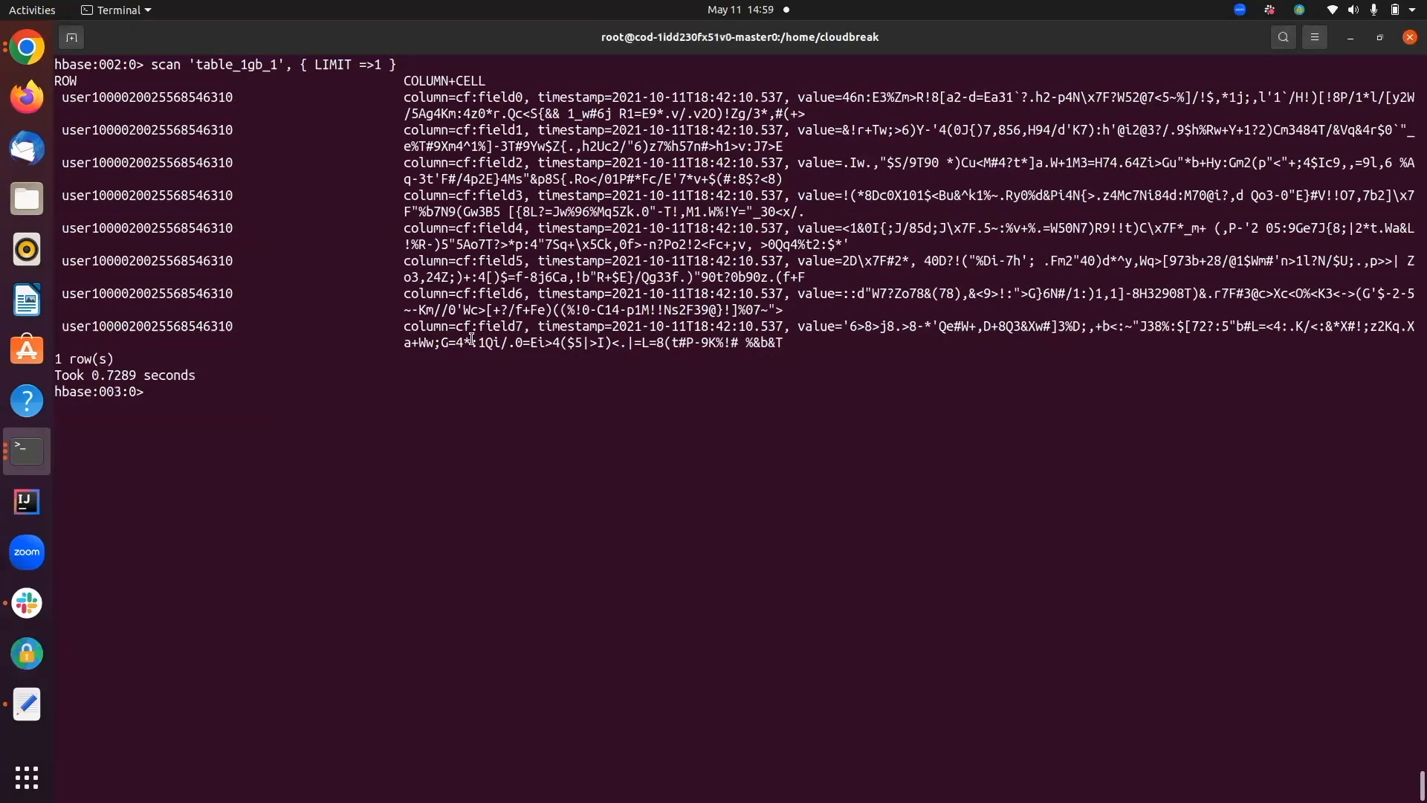
{"action": "left_click", "coordinate": [1383, 38]}
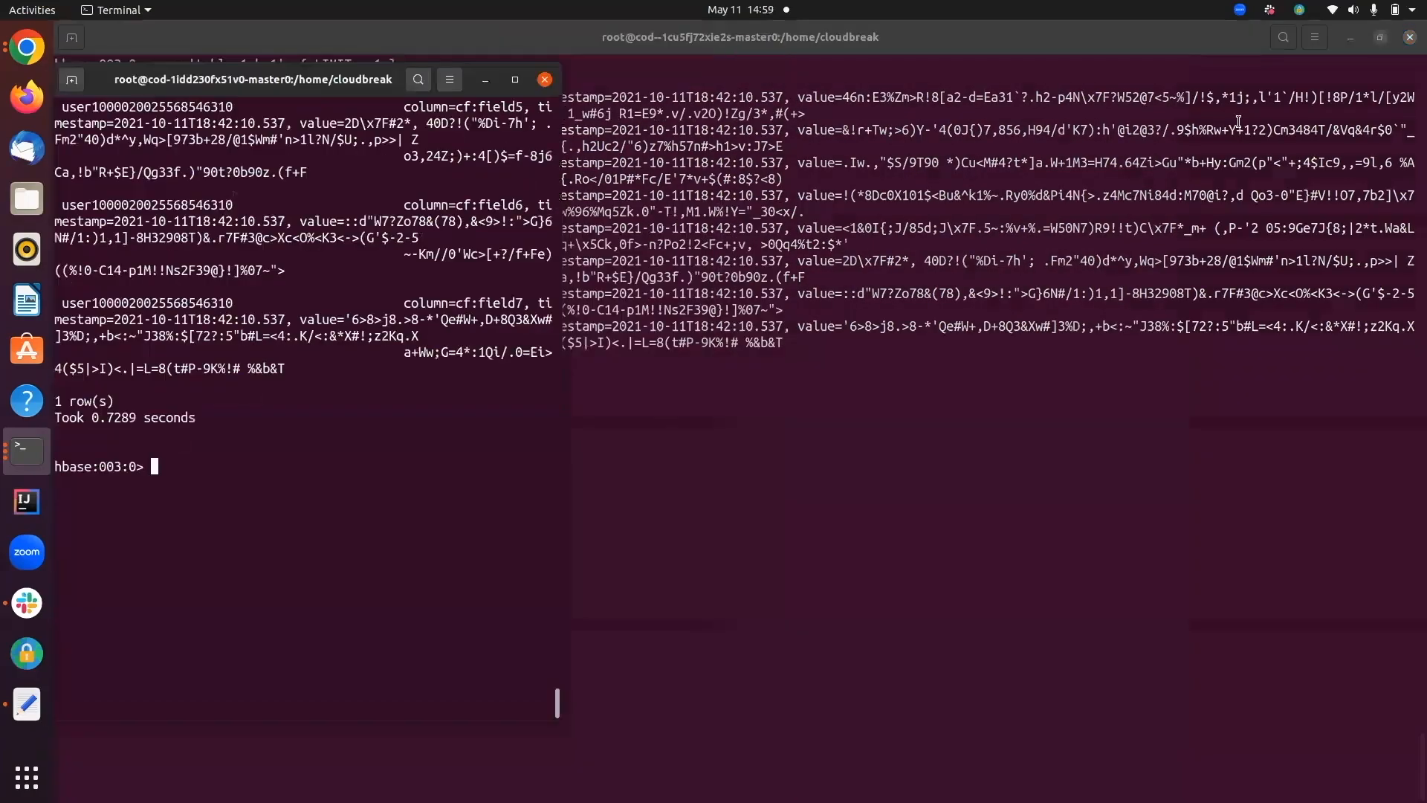
{"action": "left_click", "coordinate": [1384, 36]}
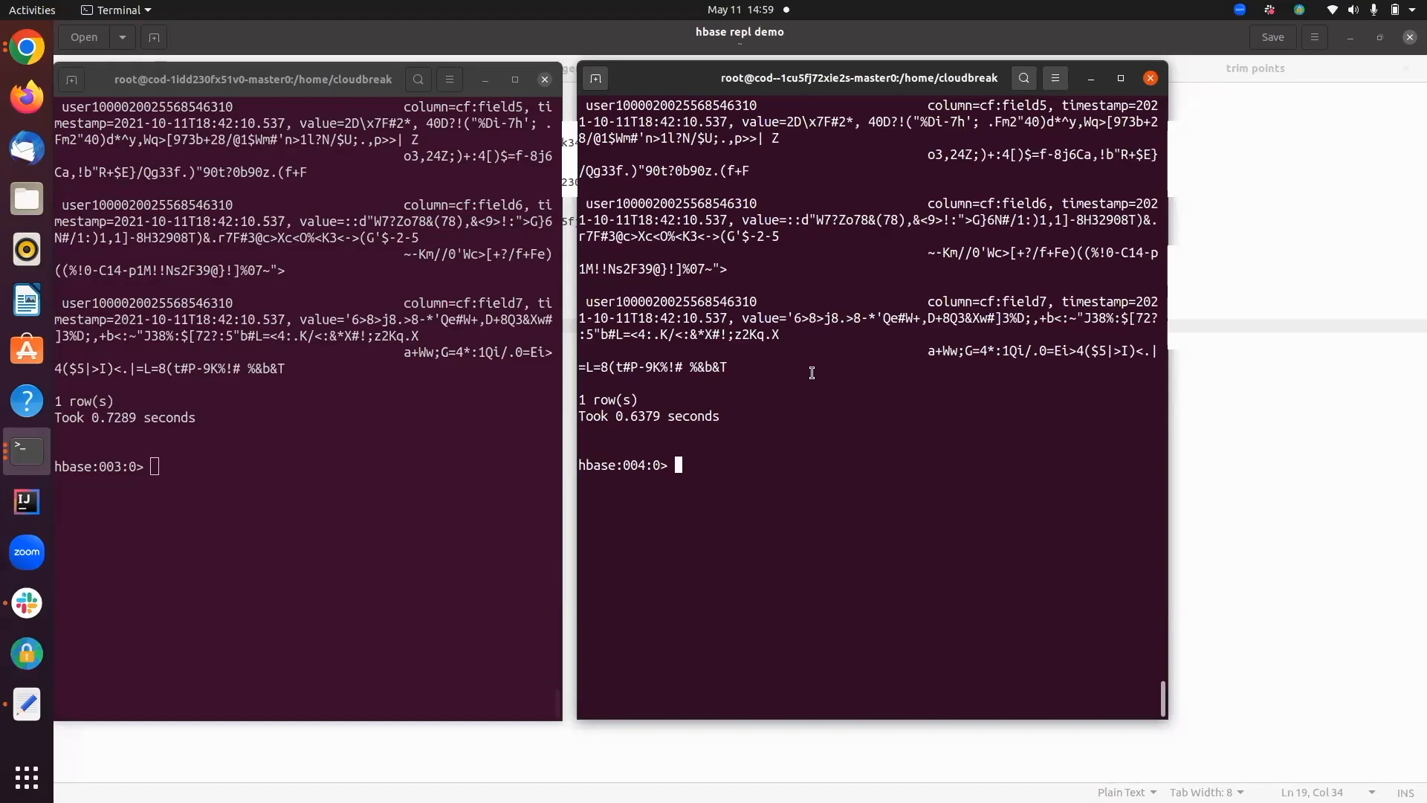
Step: Switch back to Replication Manager in Chrome and open the list of replication policies
{"action": "left_click", "coordinate": [1234, 463]}
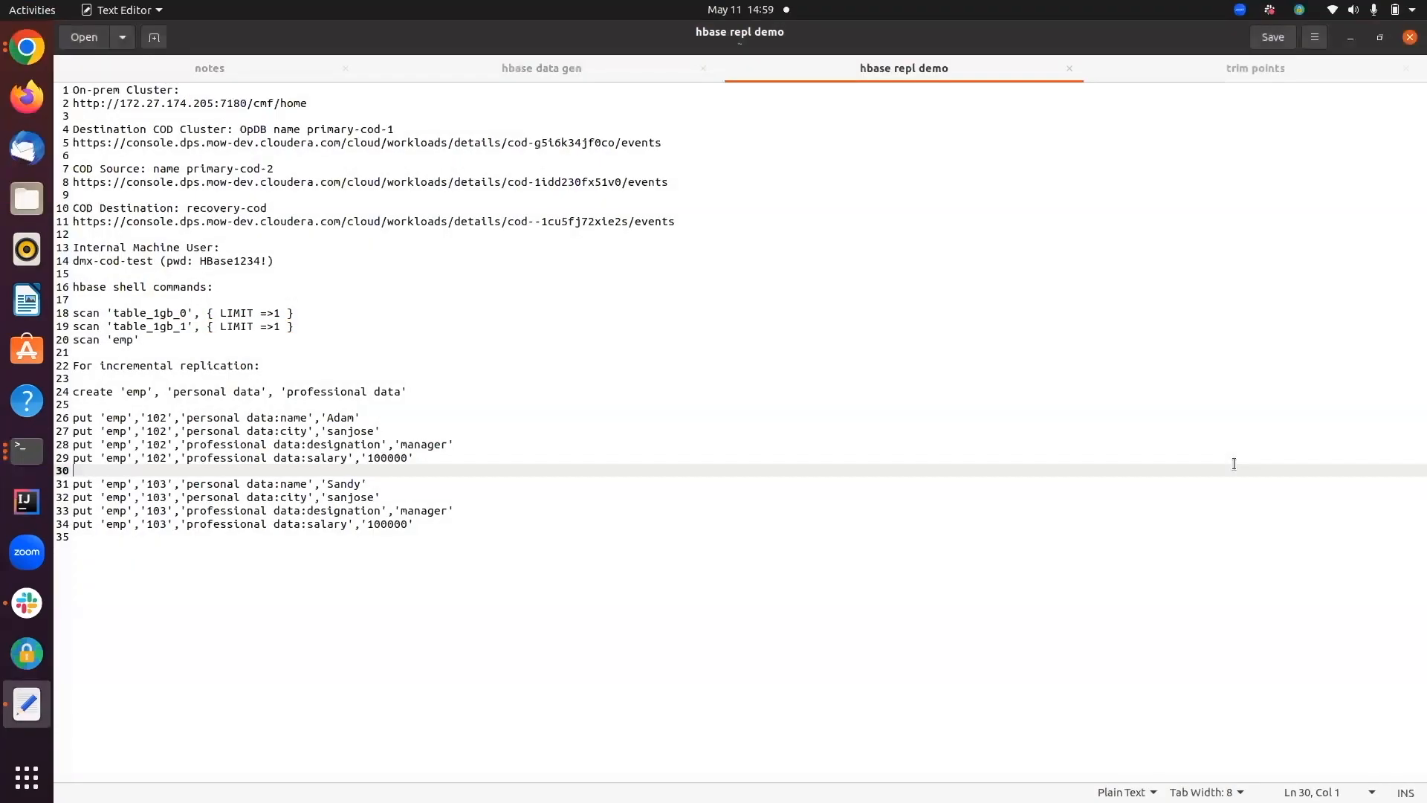
{"action": "left_click", "coordinate": [26, 48]}
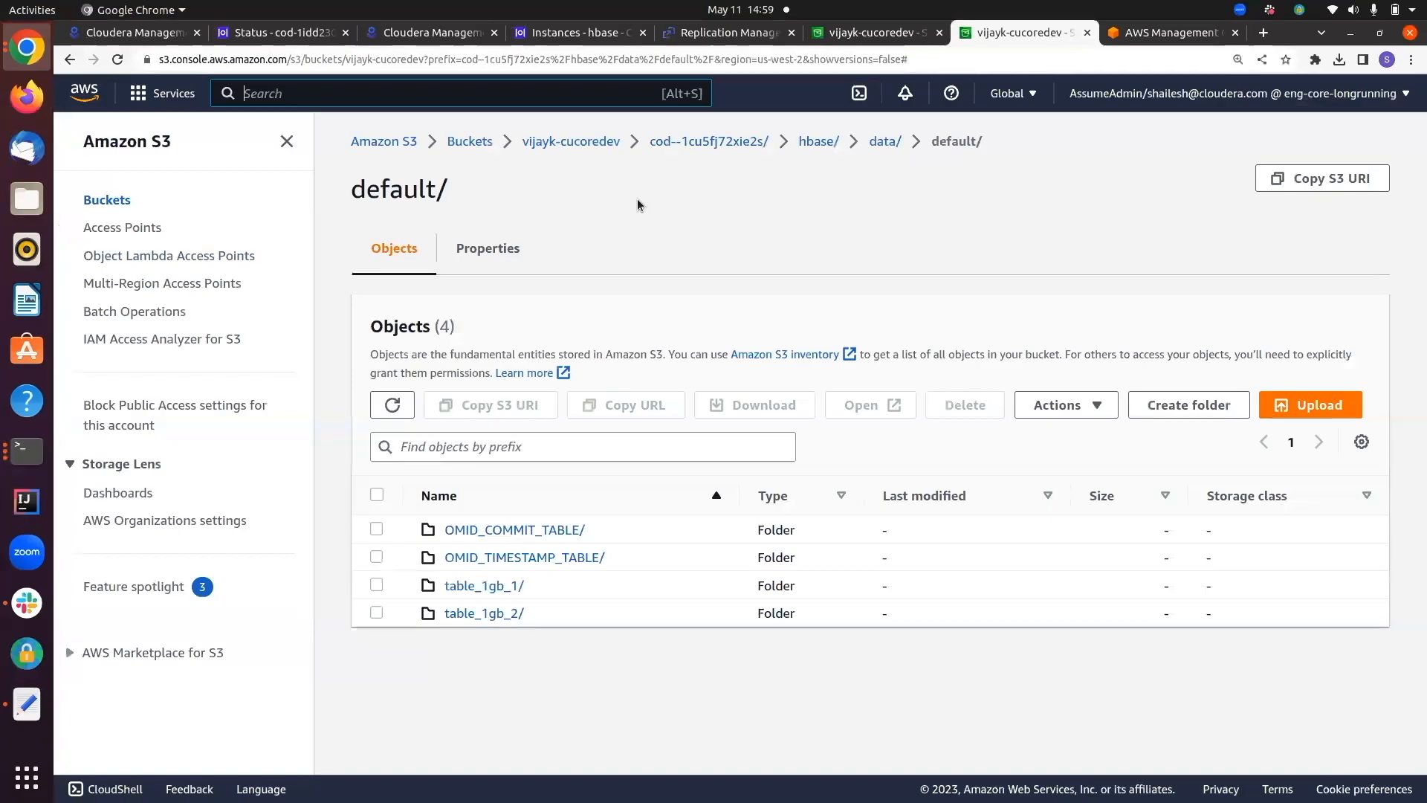
{"action": "left_click", "coordinate": [735, 35]}
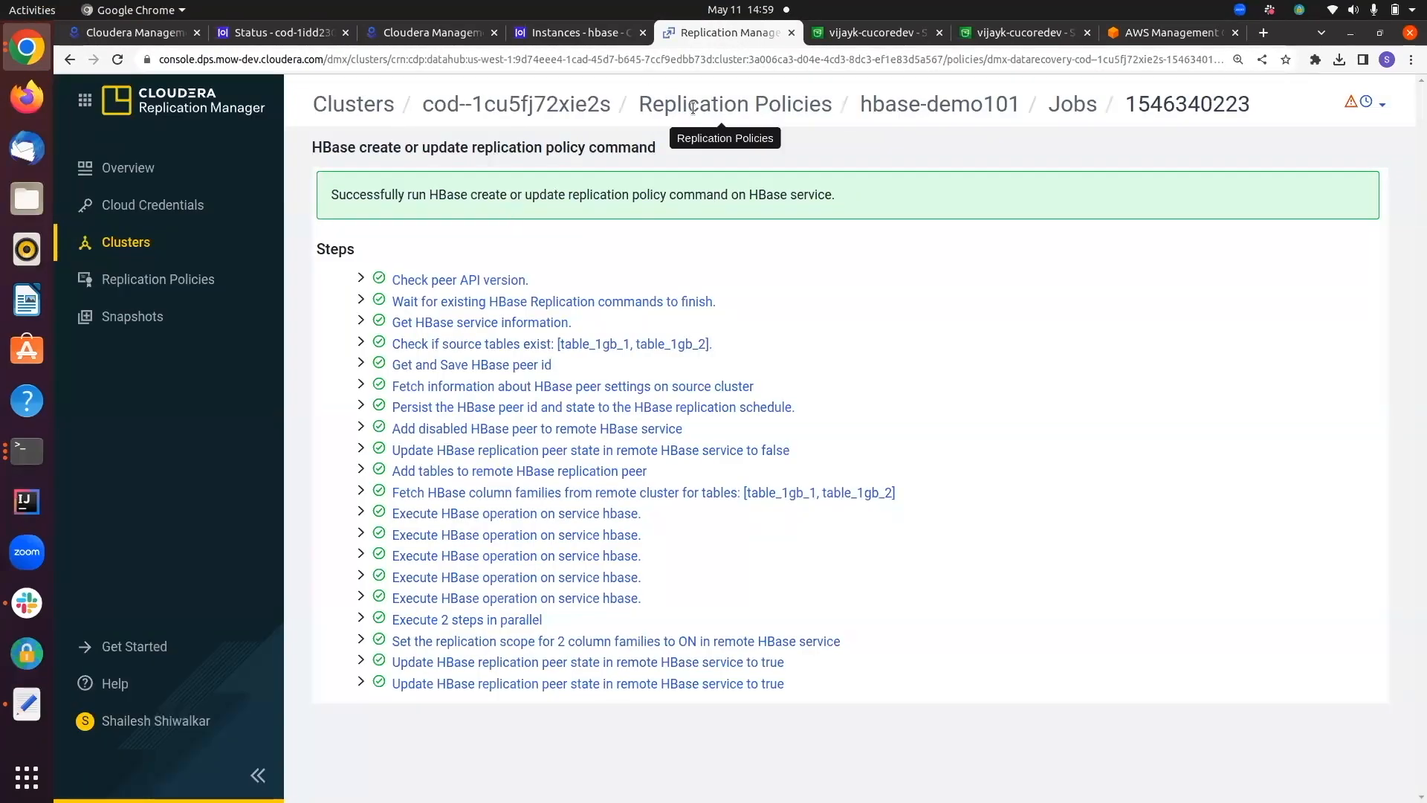
{"action": "left_click", "coordinate": [182, 281]}
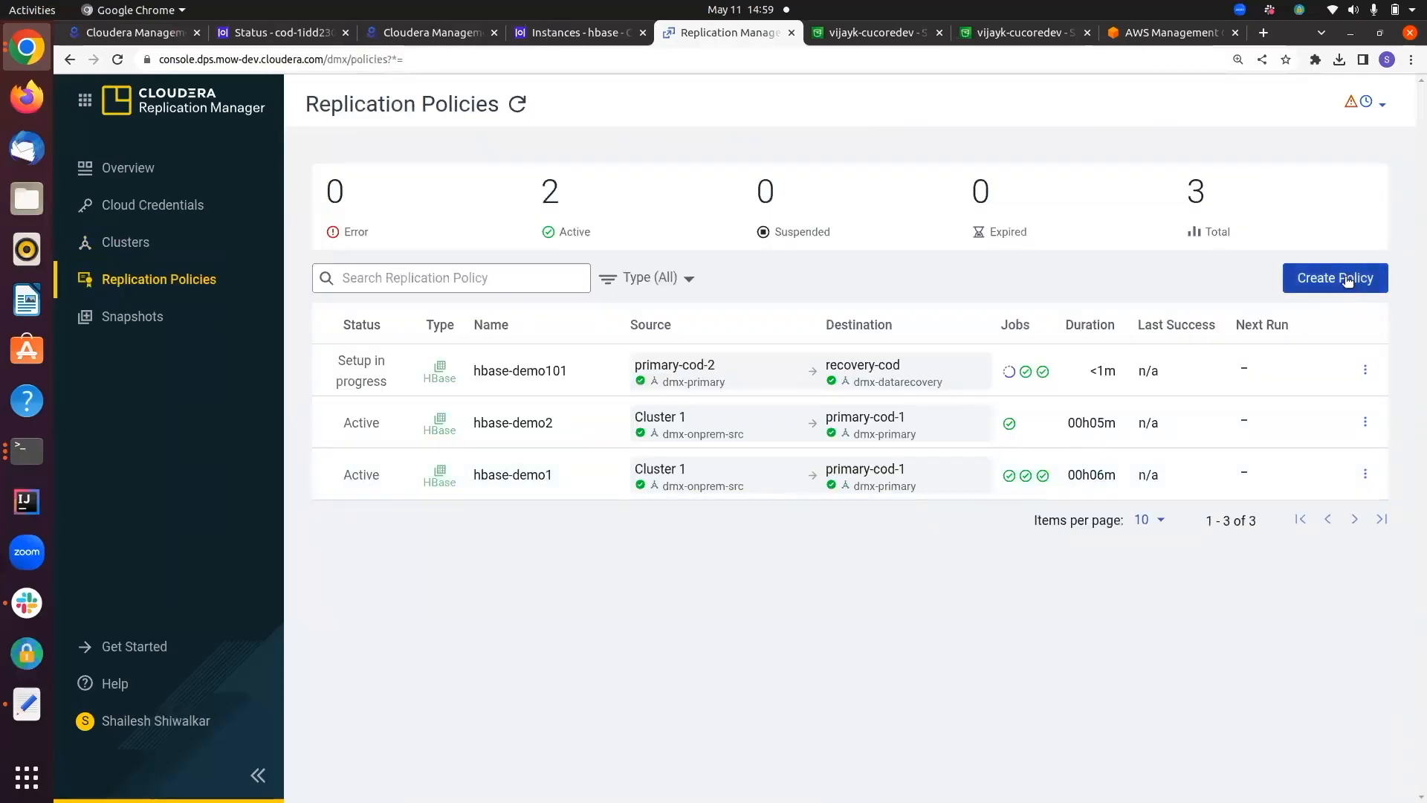
Step: Start a new HBase replication policy named hbase-demo102 and continue to the source selection
{"action": "left_click", "coordinate": [1347, 280]}
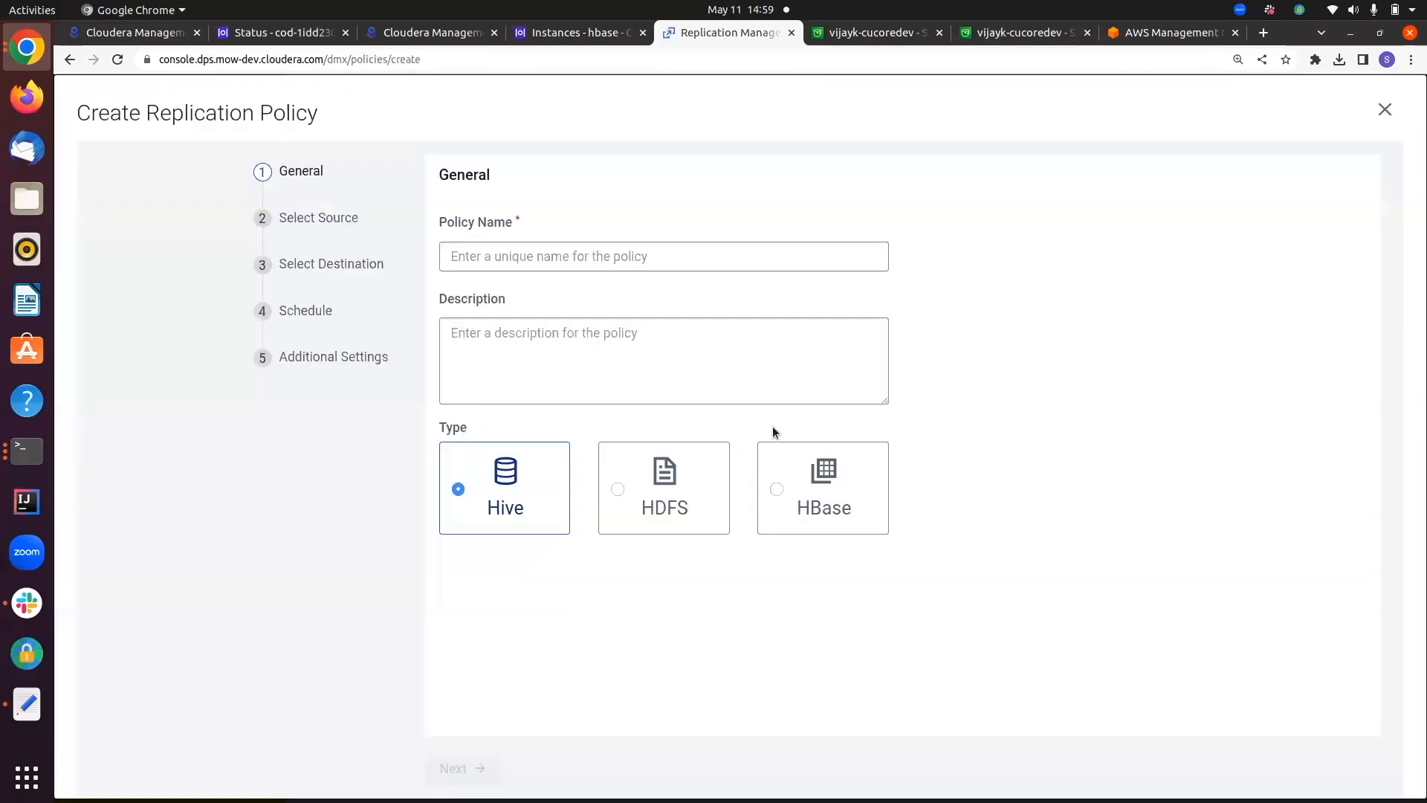
{"action": "left_click", "coordinate": [802, 476]}
{"action": "left_click", "coordinate": [775, 251]}
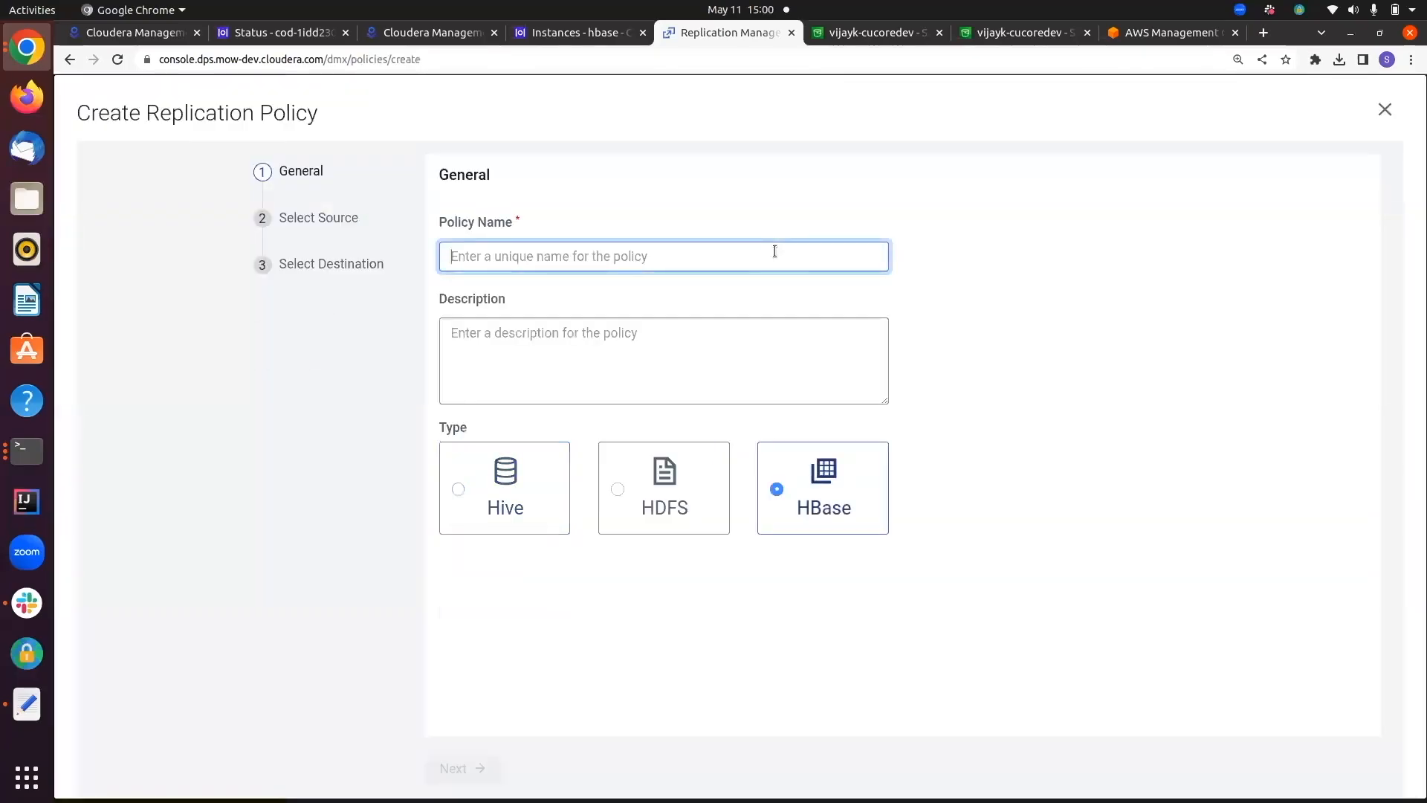
{"action": "type", "text": "hbase-demo"}
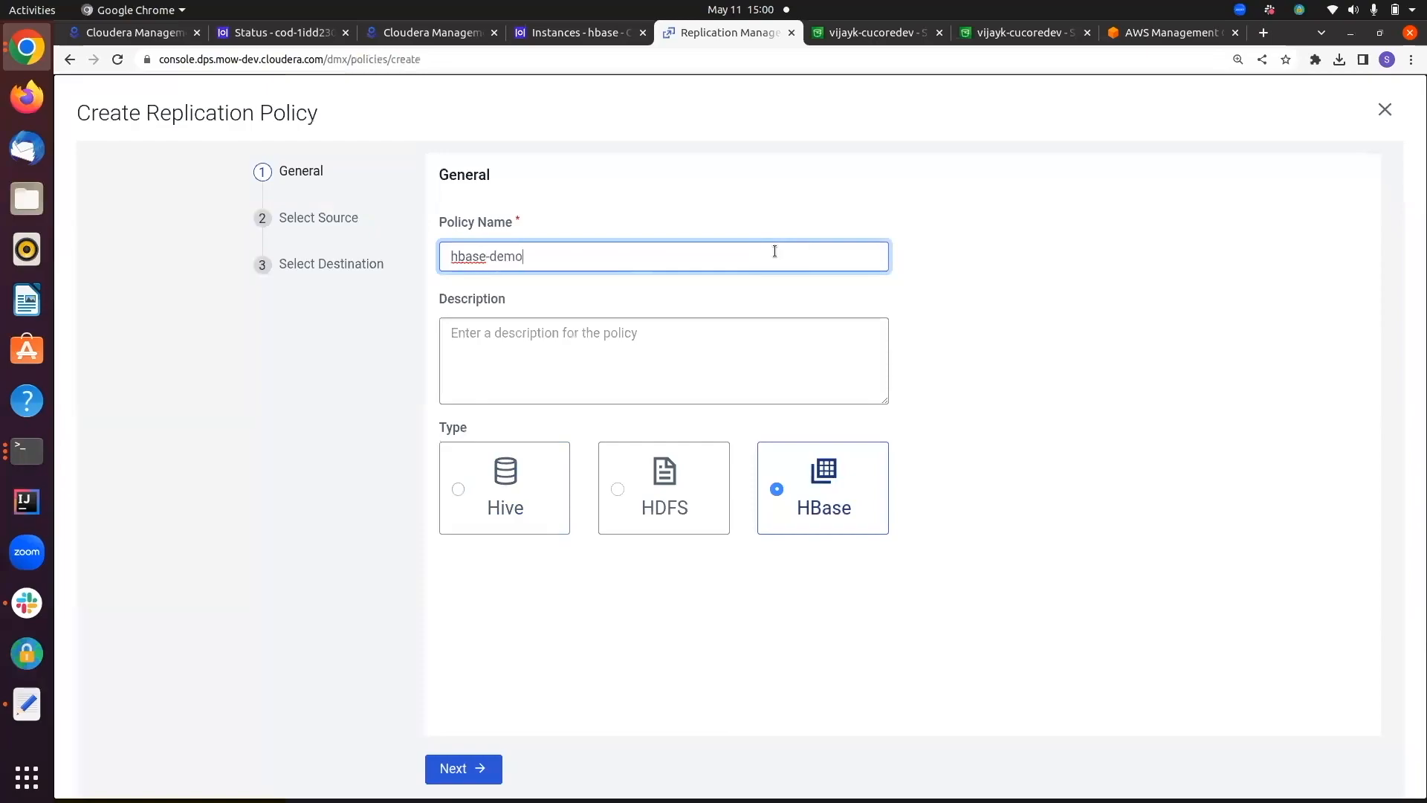
{"action": "type", "text": "102"}
{"action": "left_click", "coordinate": [456, 768]}
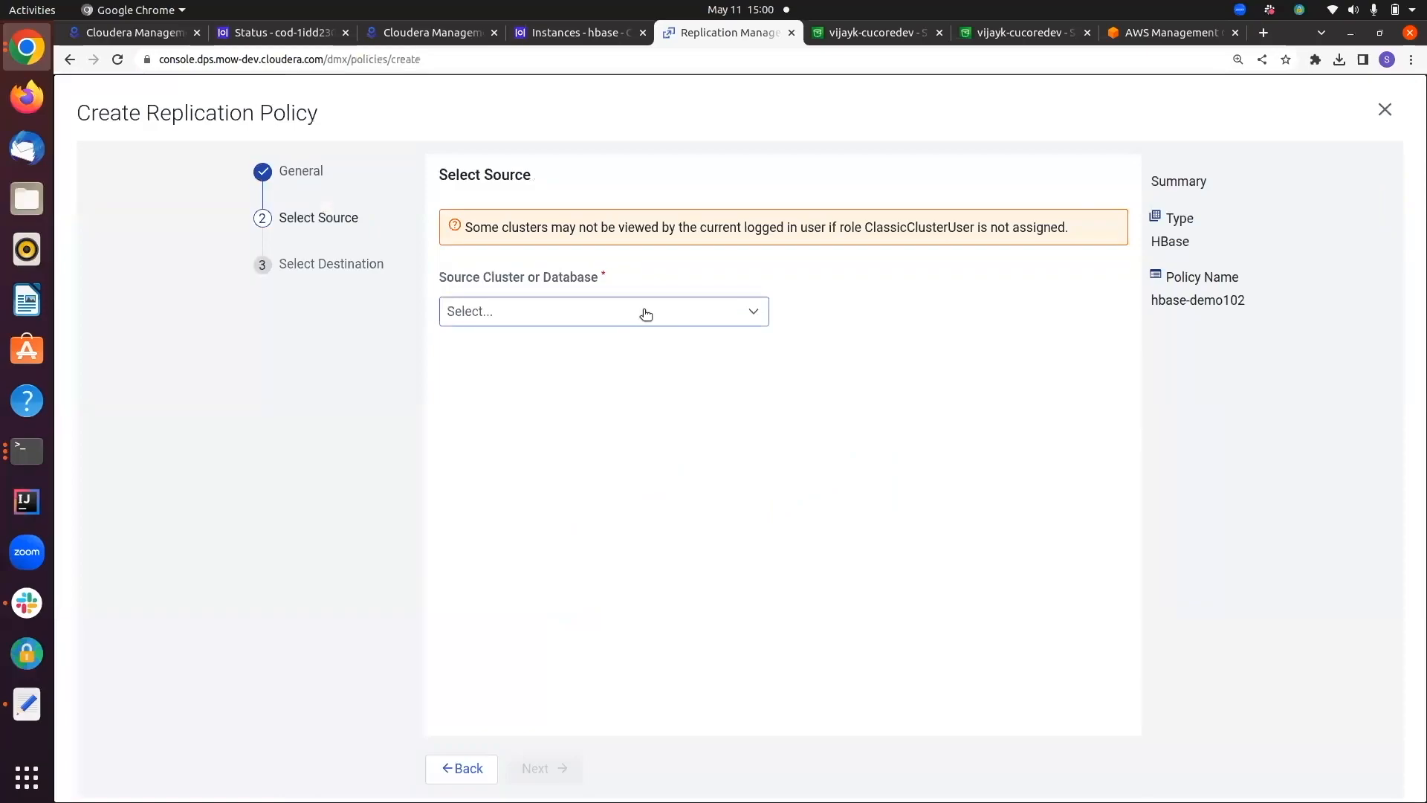
Step: Choose primary-cod-2 (dmx-primary) as the source cluster and enter emp as the source table
{"action": "left_click", "coordinate": [646, 314]}
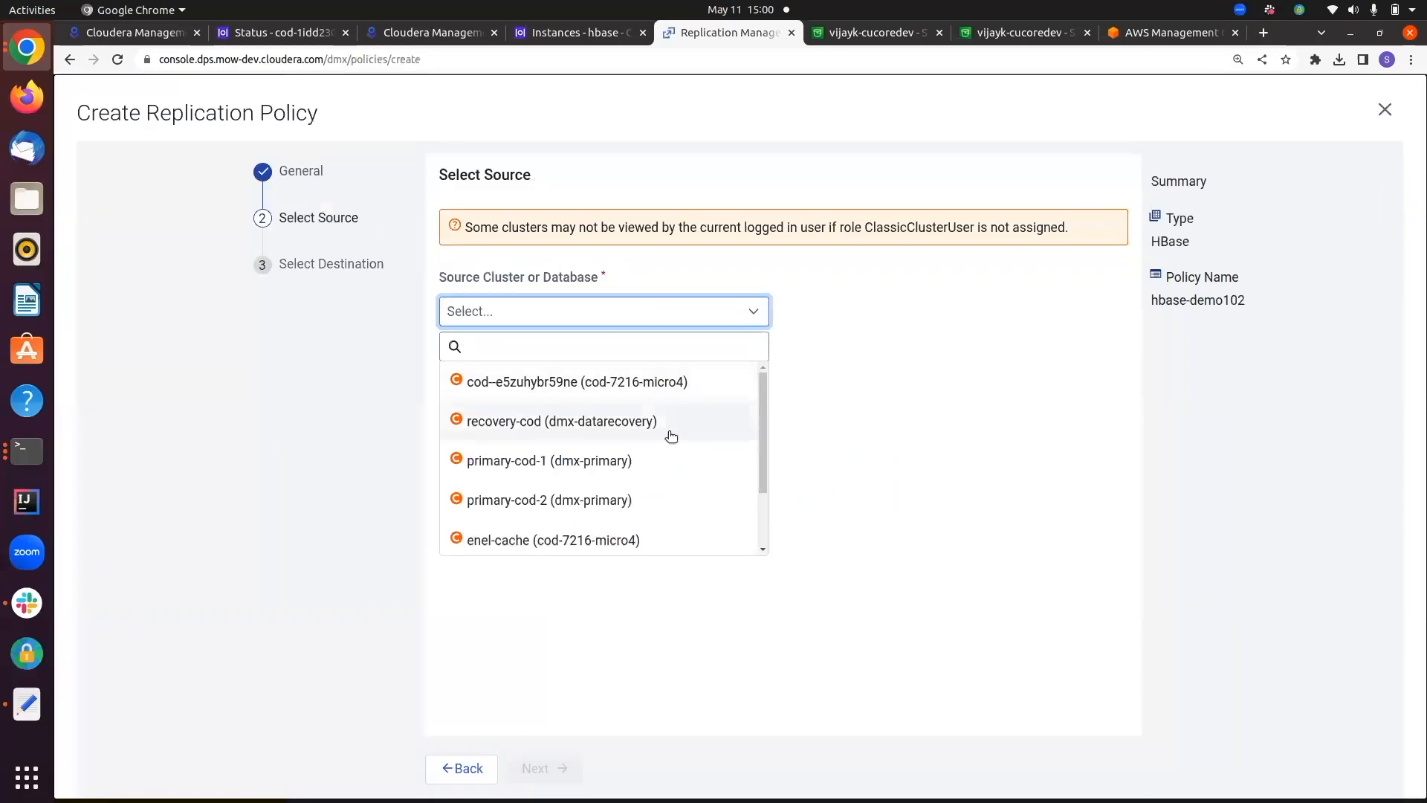
{"action": "left_click", "coordinate": [565, 499]}
{"action": "left_click", "coordinate": [595, 395]}
{"action": "type", "text": "emp"}
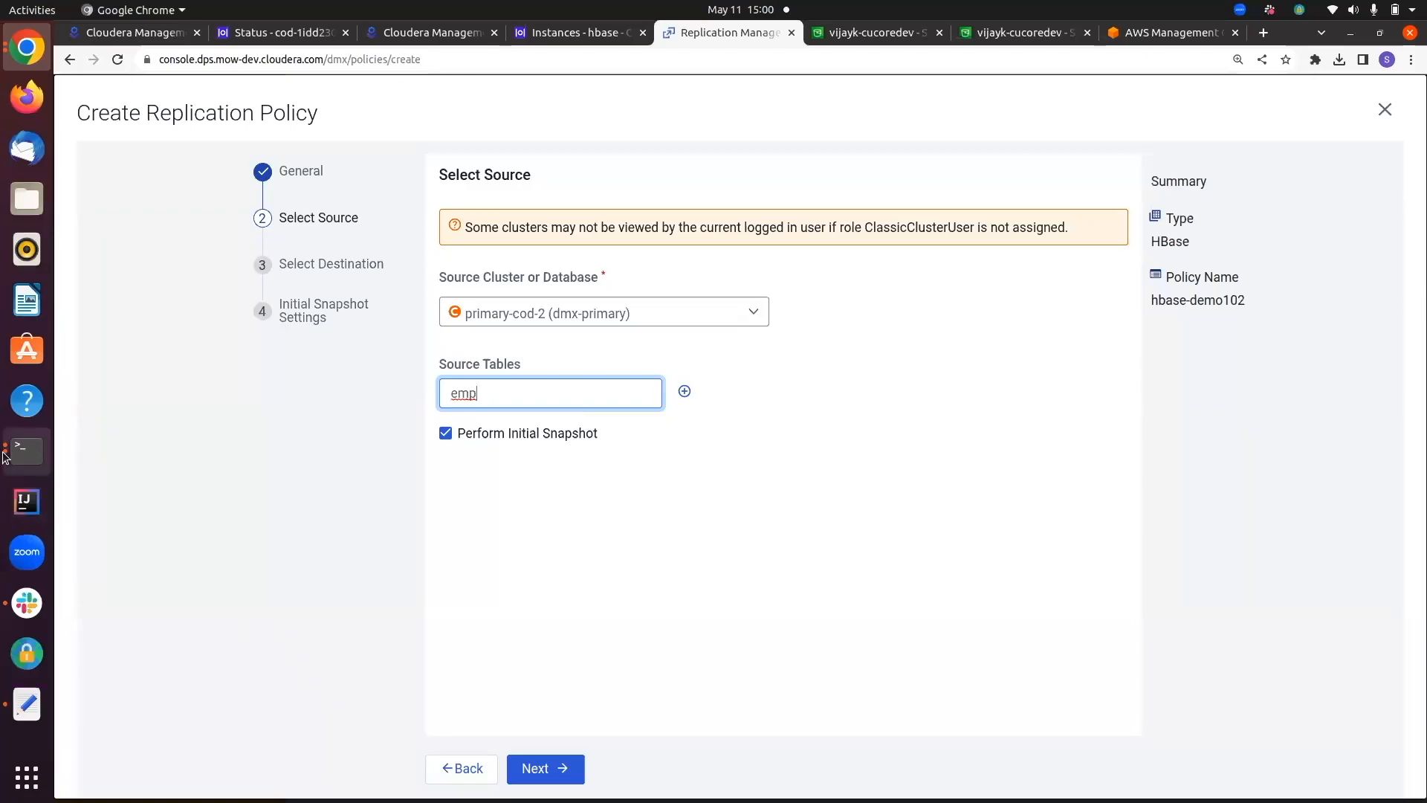
Step: Switch to the primary cluster's HBase shell in Terminal and run scan 'emp'
{"action": "left_click", "coordinate": [28, 457]}
{"action": "left_click", "coordinate": [28, 462]}
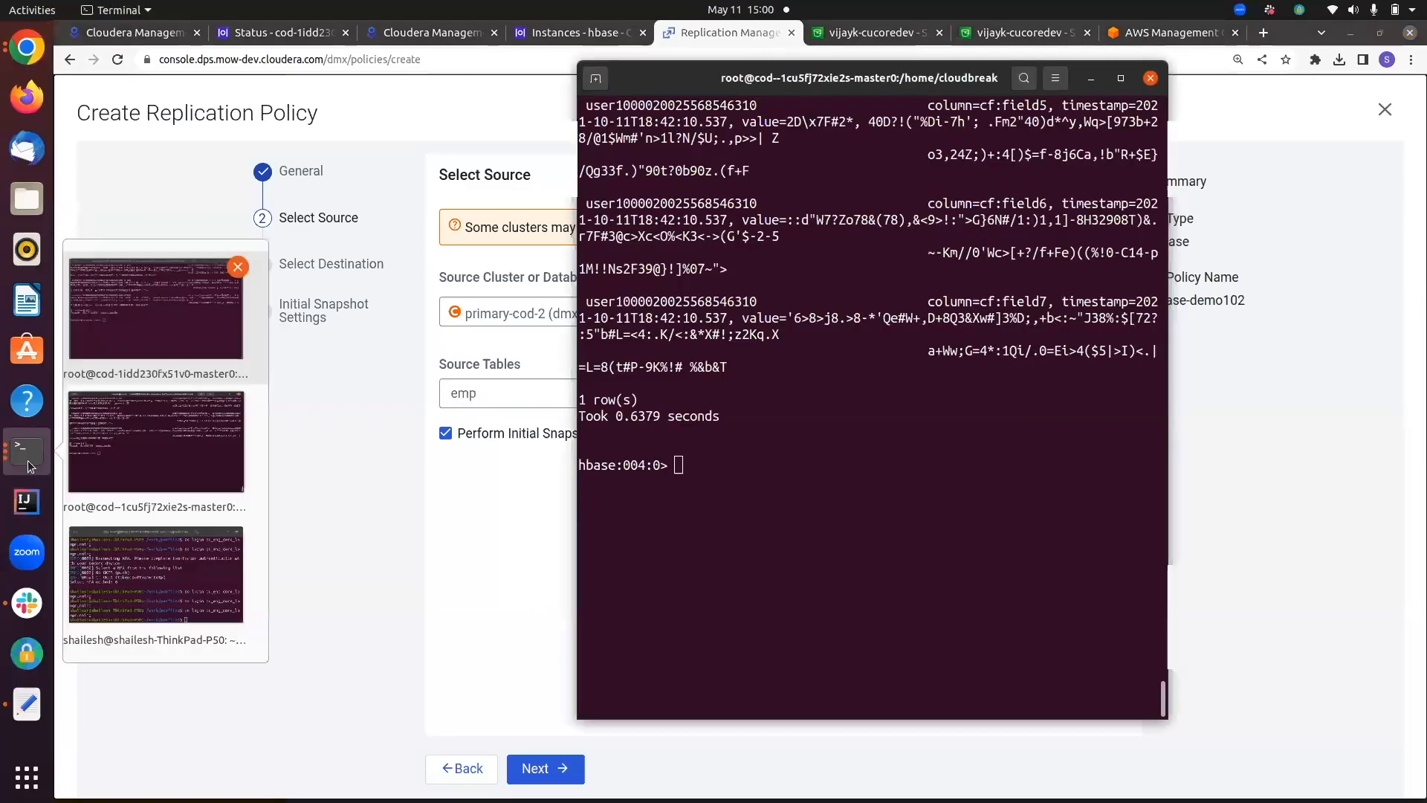
{"action": "left_click", "coordinate": [106, 335]}
{"action": "type", "text": "sc"}
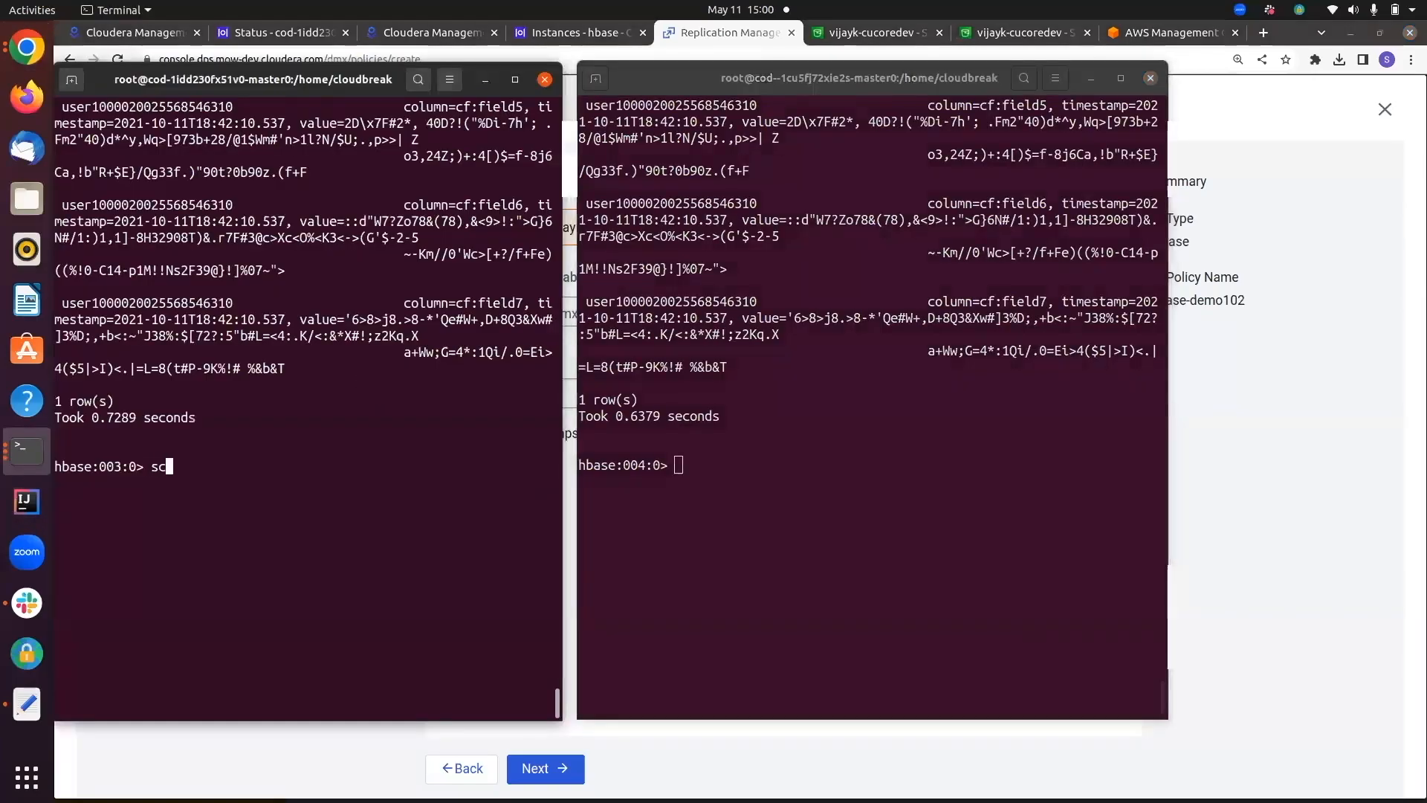
{"action": "type", "text": "an 'emp'"}
{"action": "key", "text": "Return"}
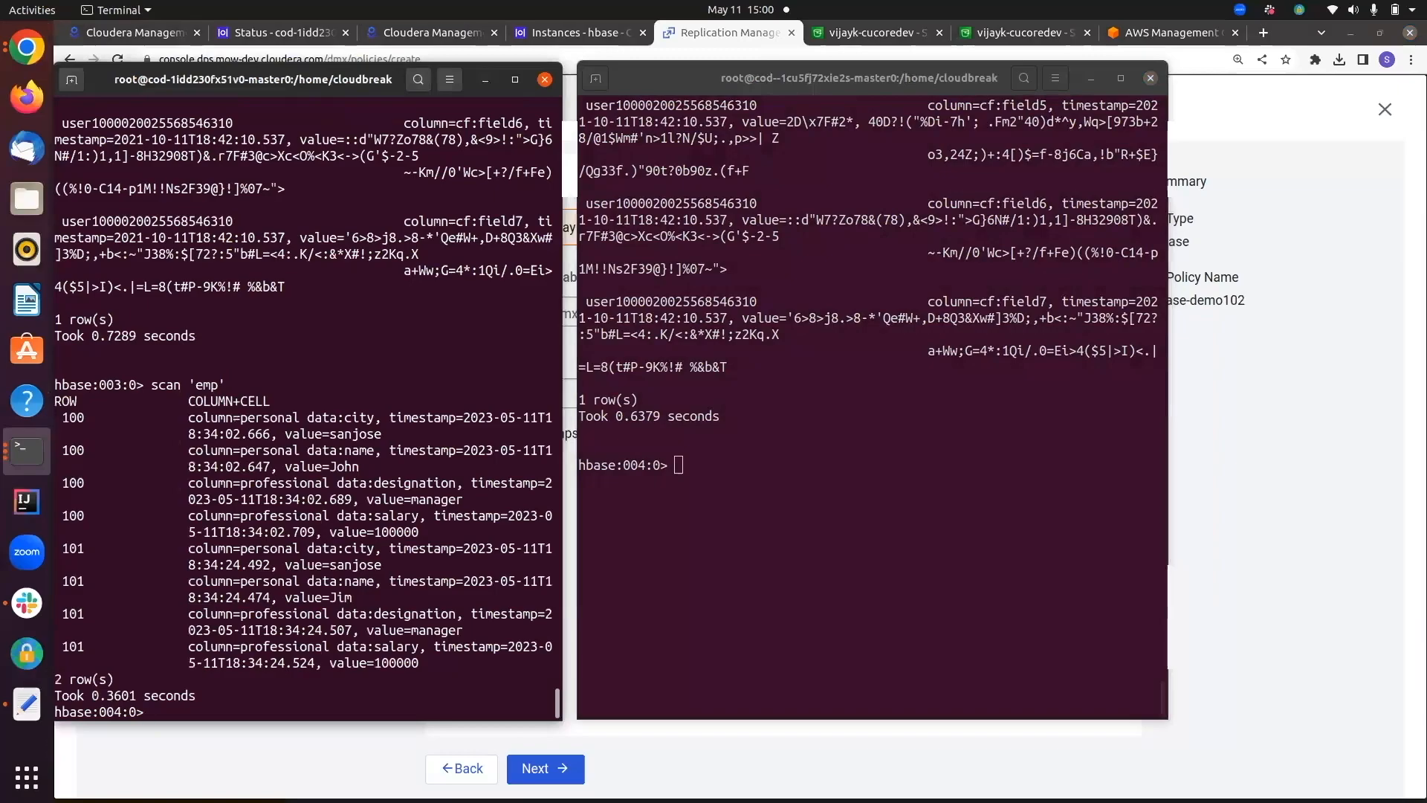
Step: List the tables in the recovery cluster's HBase shell to check for the emp table
{"action": "left_click", "coordinate": [804, 364]}
{"action": "type", "text": "list"}
{"action": "key", "text": "Return"}
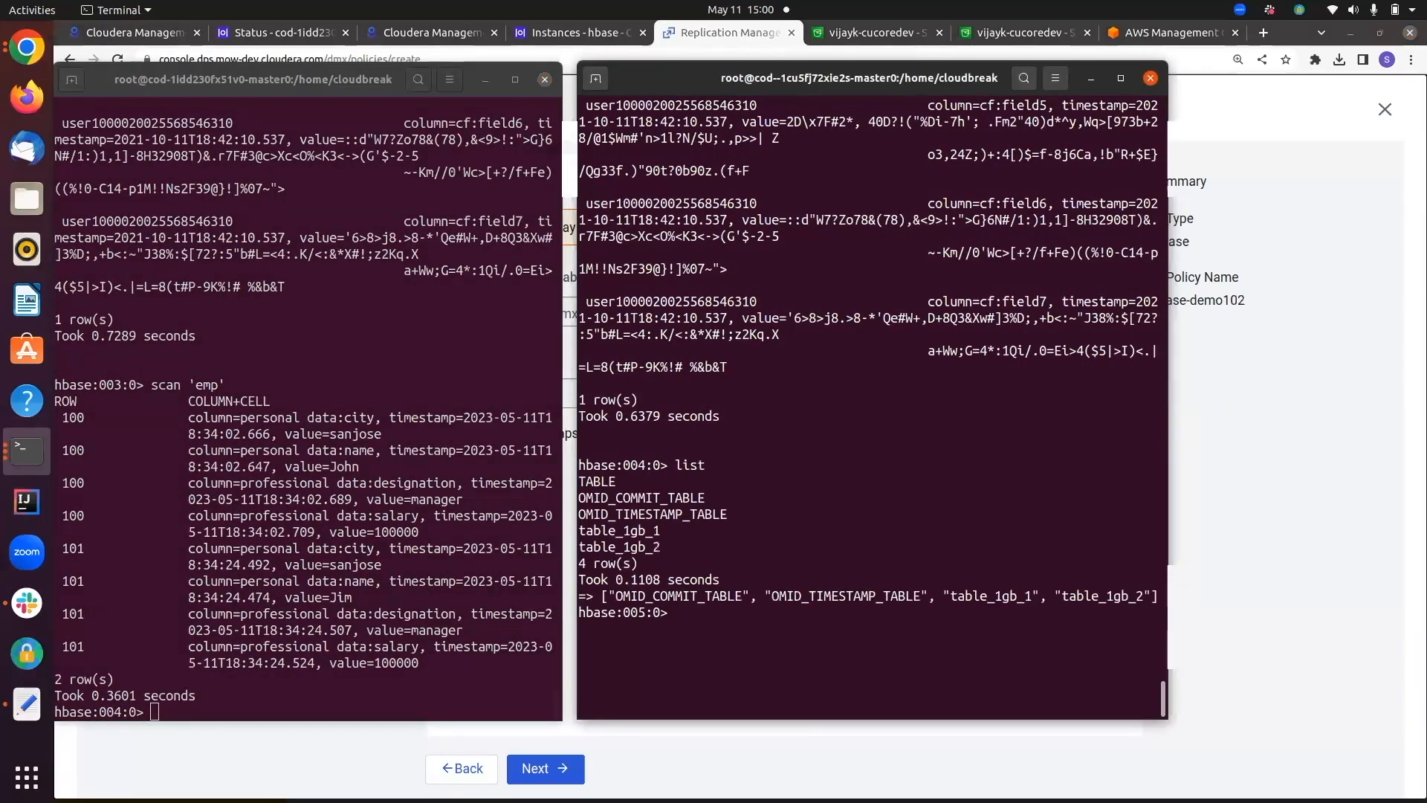
Step: Switch back to Chrome, choose recovery-cod (dmx-datarecovery) as the policy's destination and continue to the initial snapshot settings
{"action": "left_click", "coordinate": [1297, 440]}
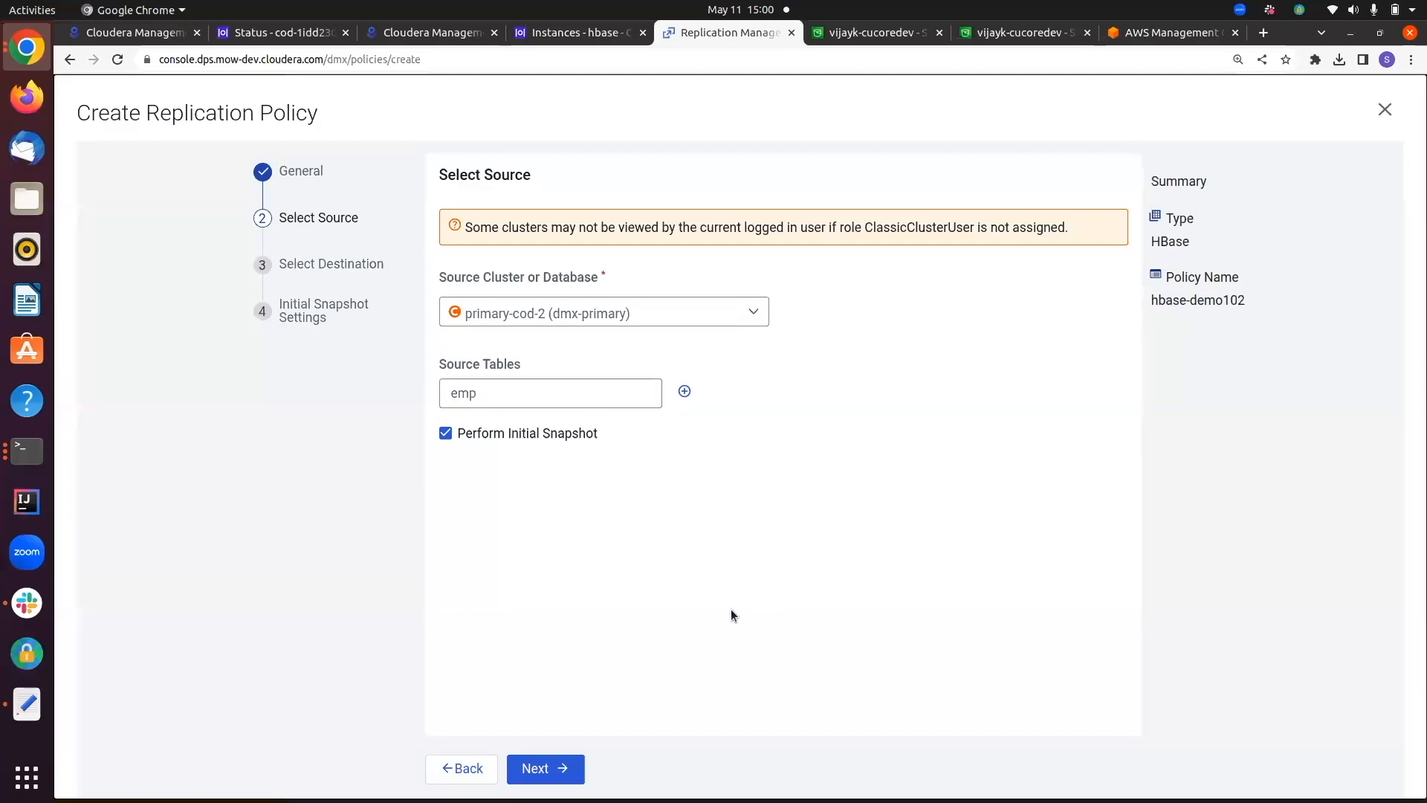
{"action": "left_click", "coordinate": [554, 773]}
{"action": "left_click", "coordinate": [592, 380]}
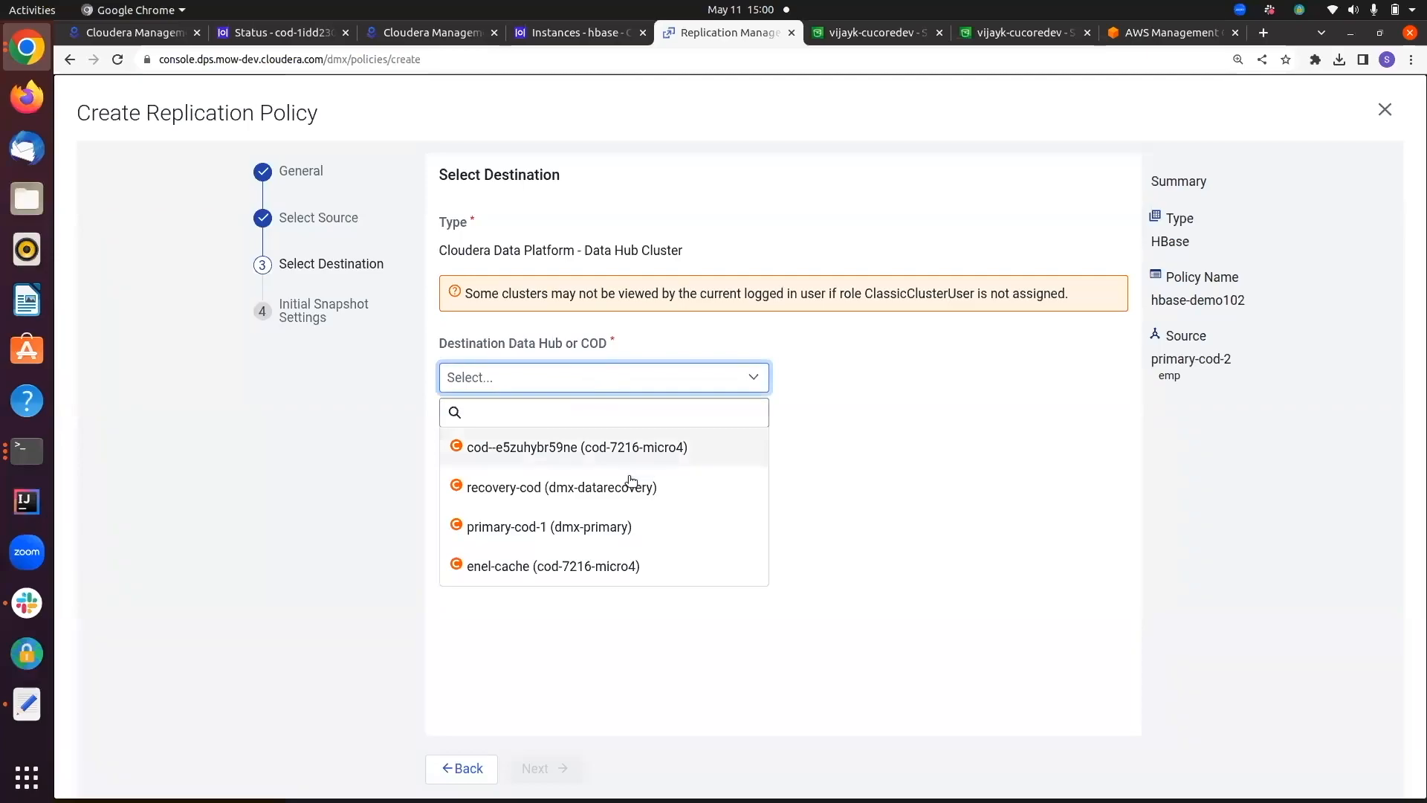
{"action": "left_click", "coordinate": [572, 492]}
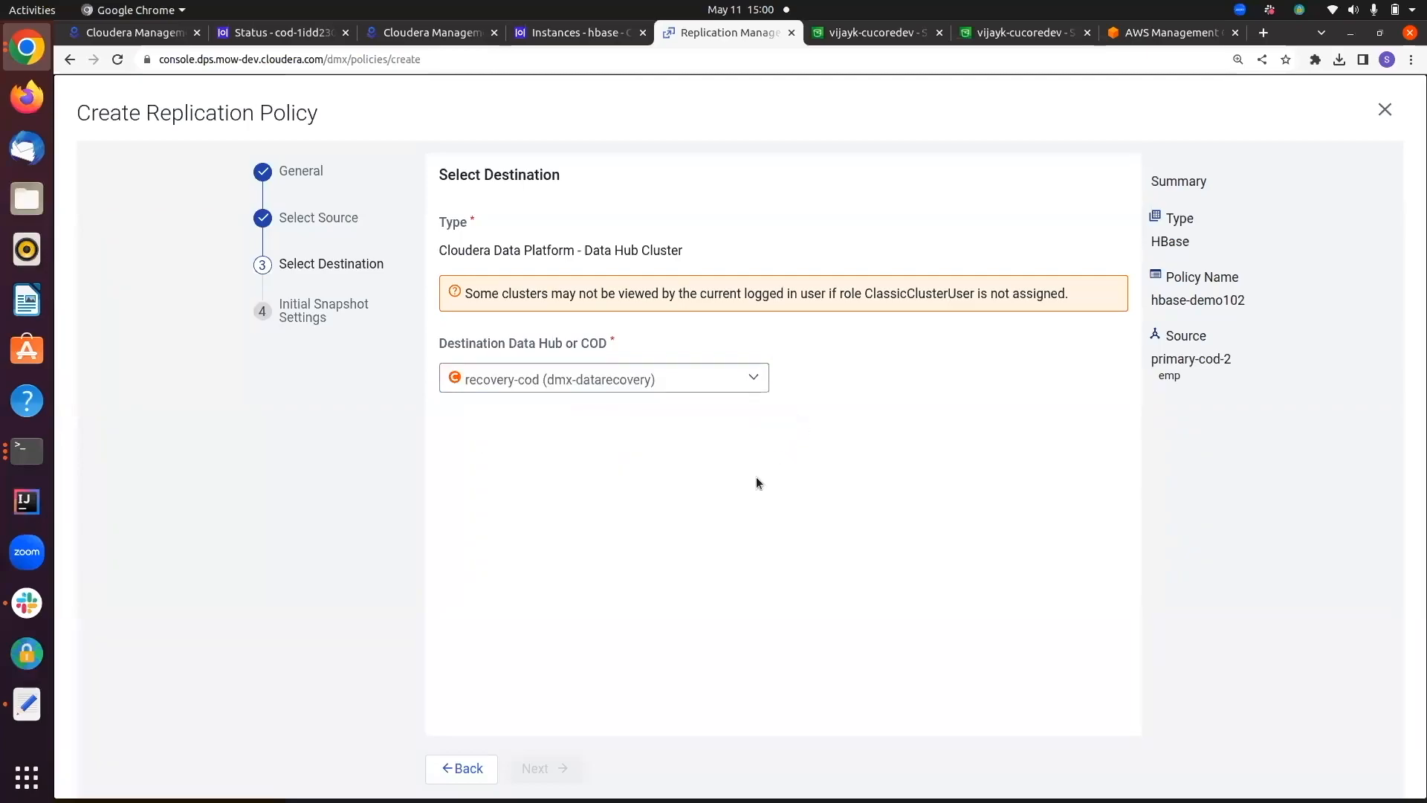
{"action": "left_click", "coordinate": [567, 767]}
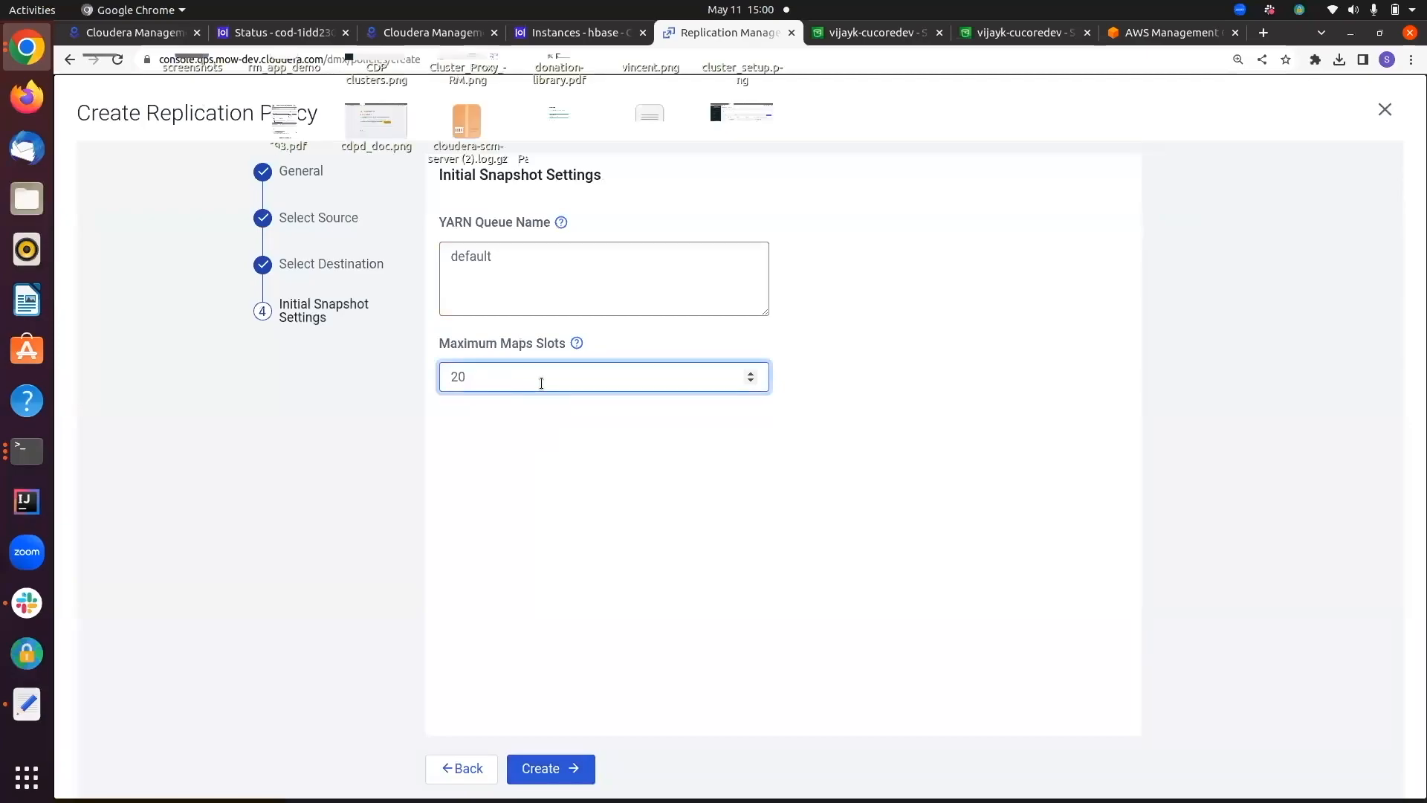
Step: Create the policy with Maximum Maps Slots set to 50 and open the details of its Create schedule job
{"action": "key", "text": "BackSpace"}
{"action": "type", "text": "5"}
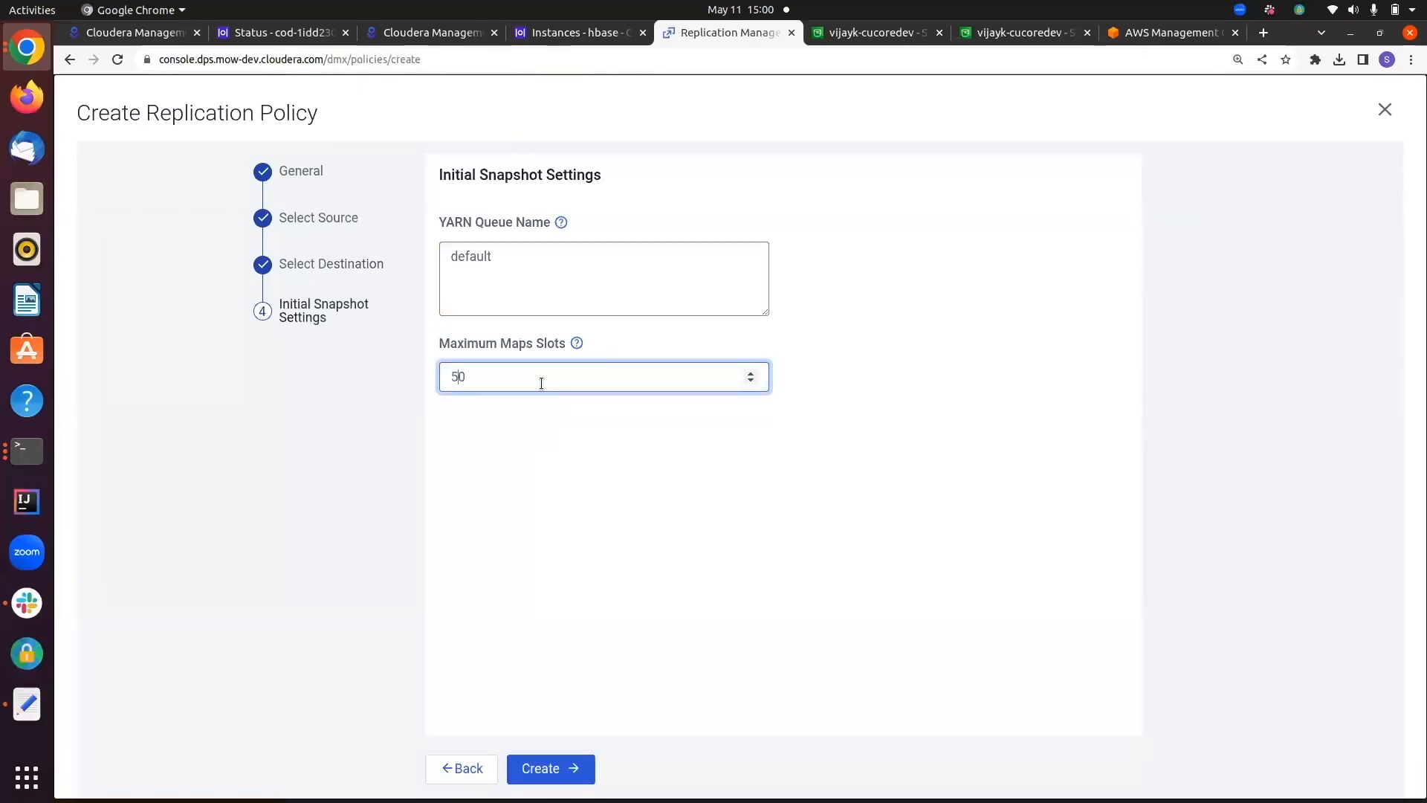
{"action": "left_click", "coordinate": [550, 768]}
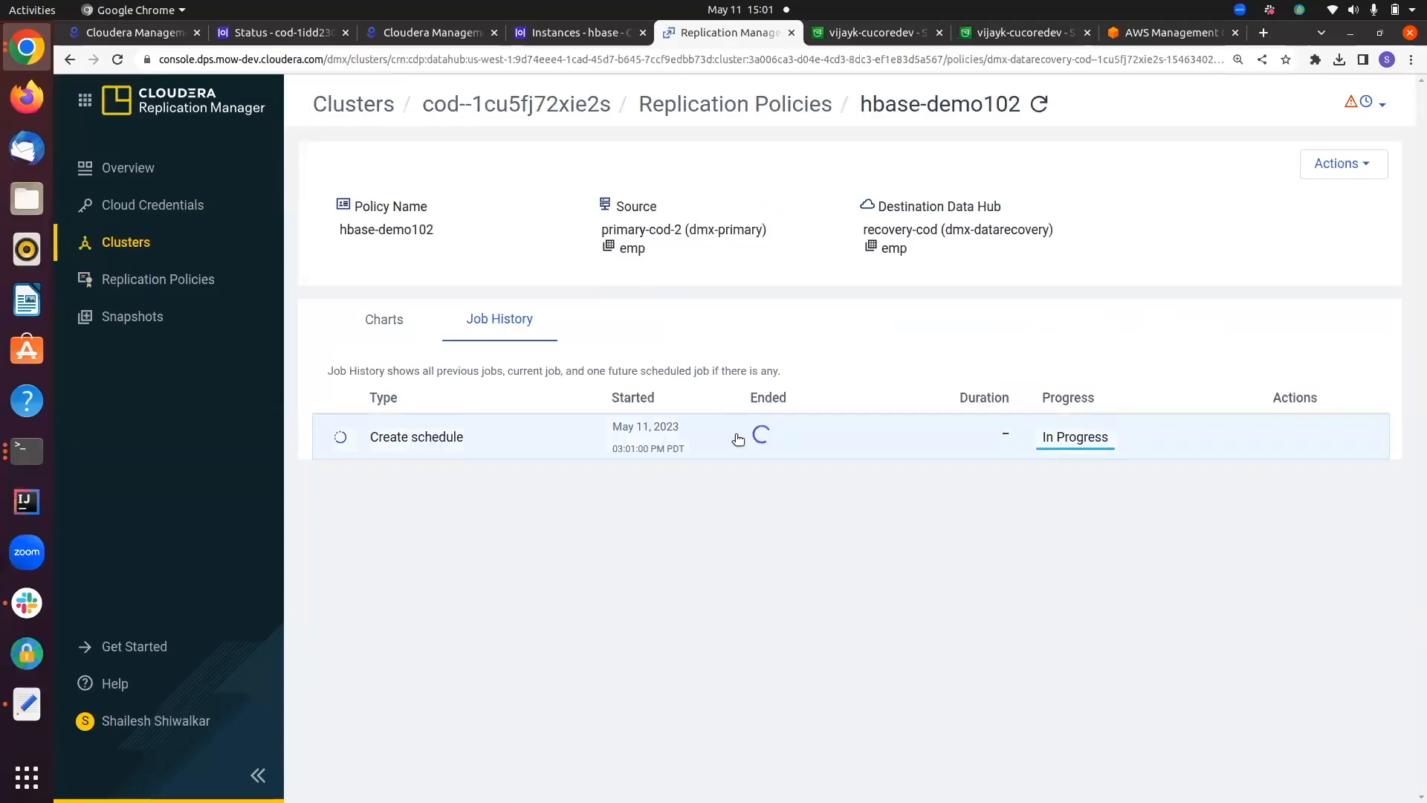
{"action": "left_click", "coordinate": [631, 442]}
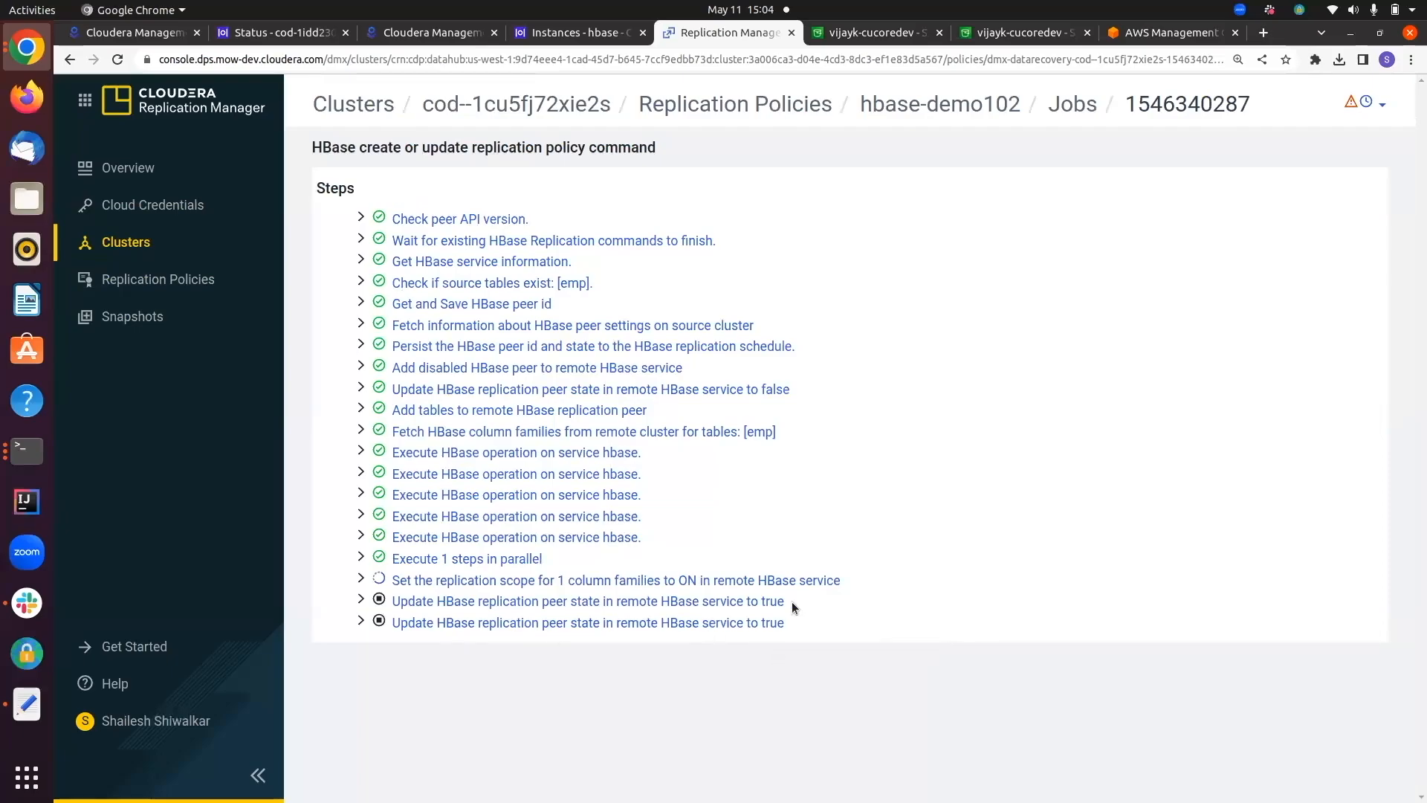
Step: Switch to the recovery cluster's HBase shell in Terminal, list its tables and run scan 'emp'
{"action": "left_click", "coordinate": [34, 461]}
{"action": "type", "text": "list"}
{"action": "key", "text": "Return"}
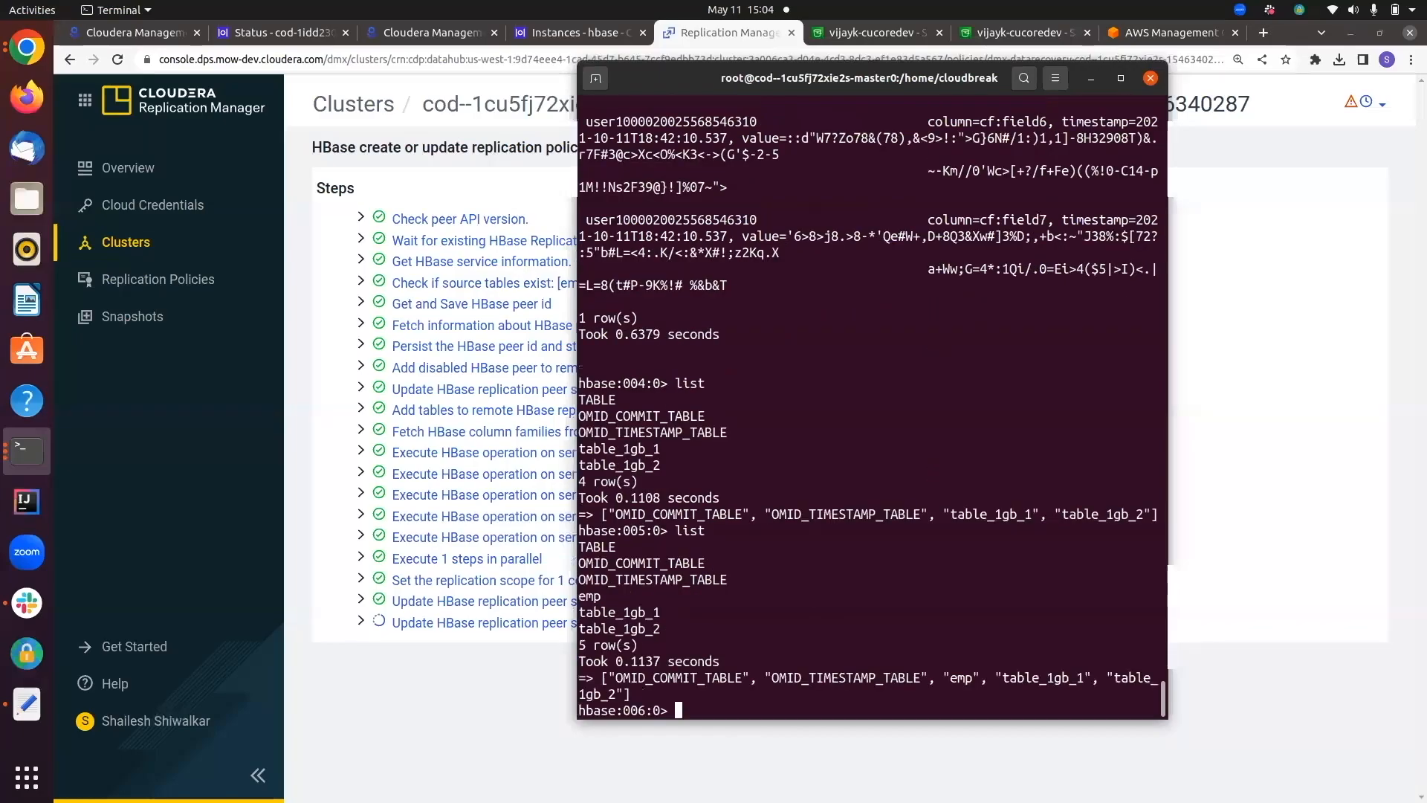
{"action": "type", "text": "scan 'emp'"}
{"action": "key", "text": "Return"}
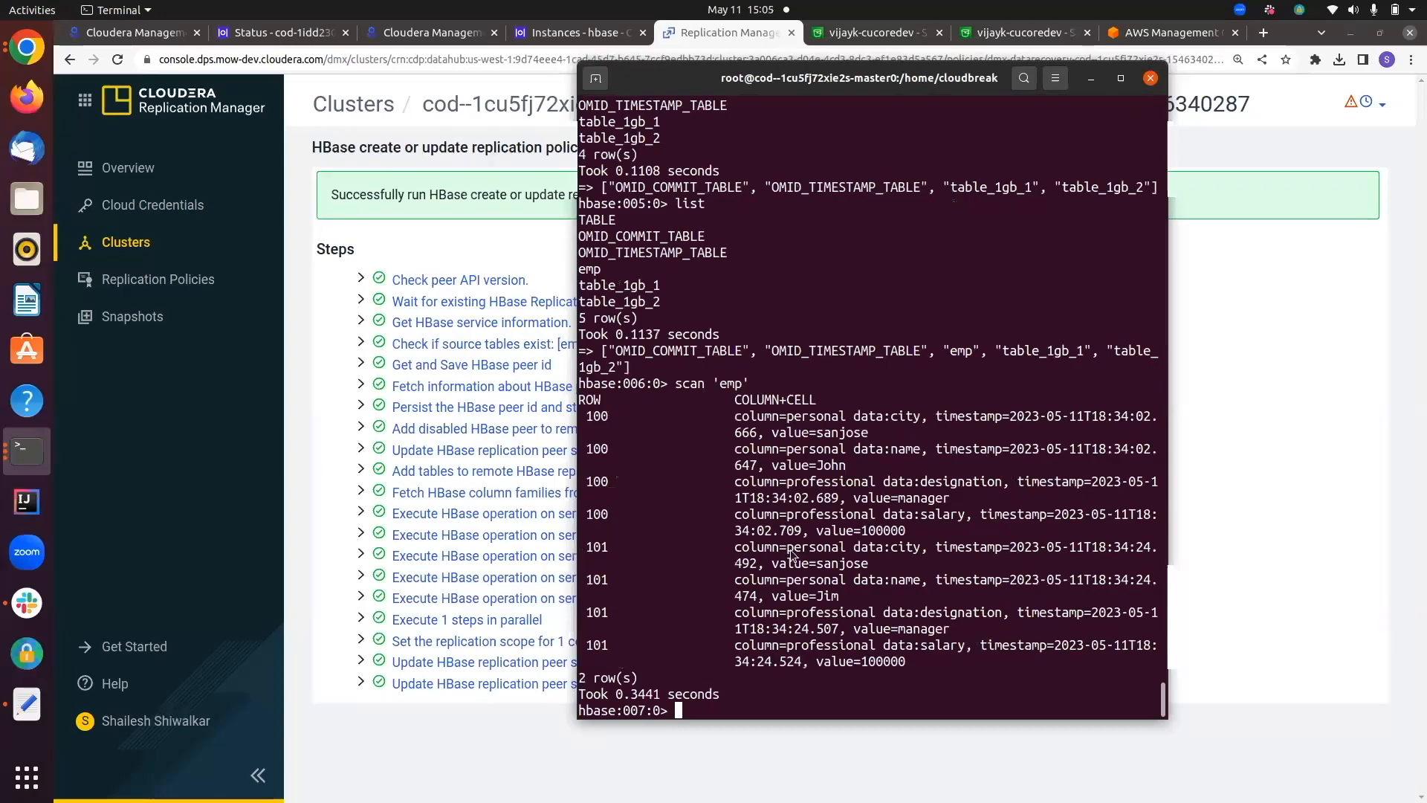
Step: Switch to Text Editor and copy the four put commands for emp row 102 from the hbase repl demo notes
{"action": "left_click", "coordinate": [25, 717]}
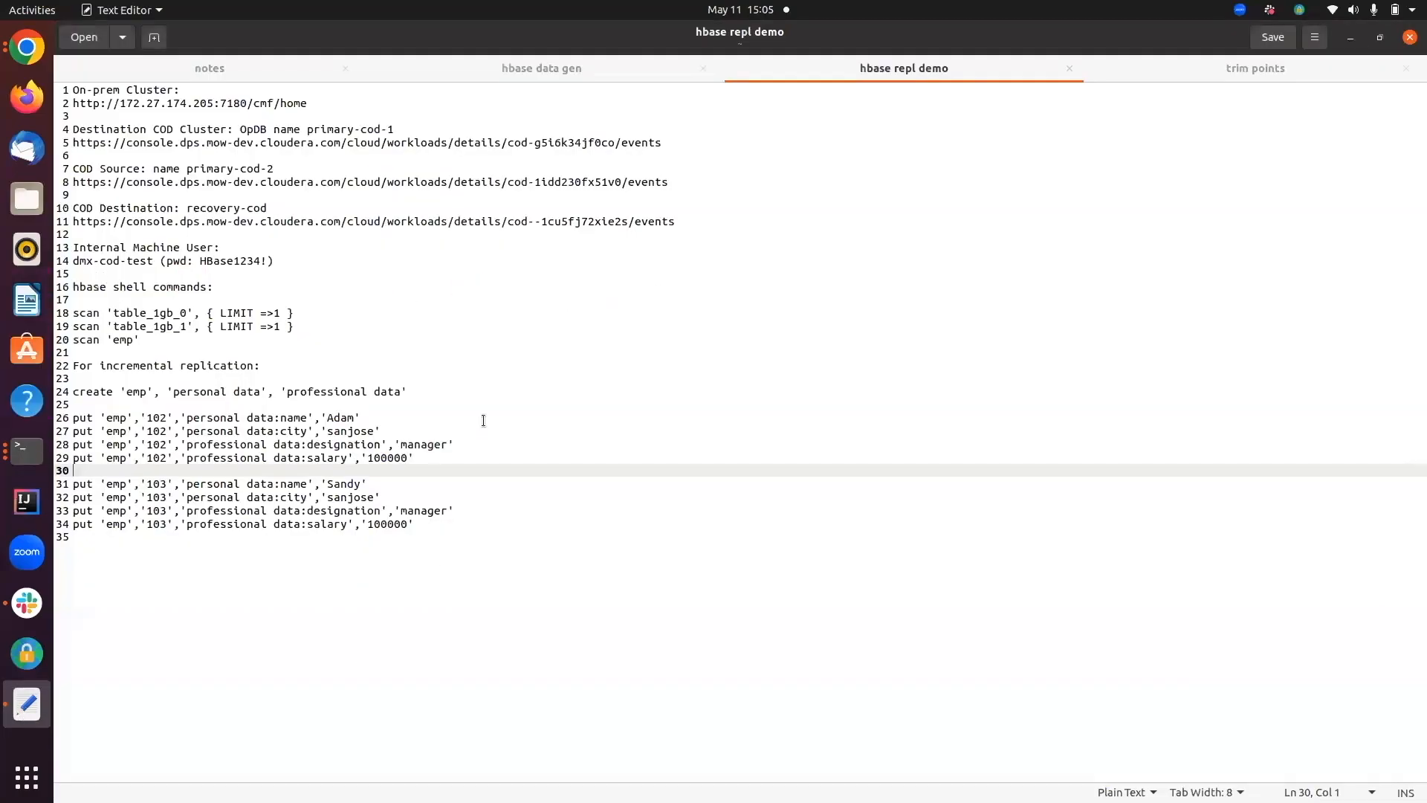
{"action": "left_click", "coordinate": [483, 421]}
{"action": "key", "text": "Home"}
{"action": "key", "text": "shift+Down"}
{"action": "key", "text": "shift+Down"}
{"action": "key", "text": "shift+Down"}
{"action": "key", "text": "shift+Down"}
{"action": "key", "text": "ctrl+c"}
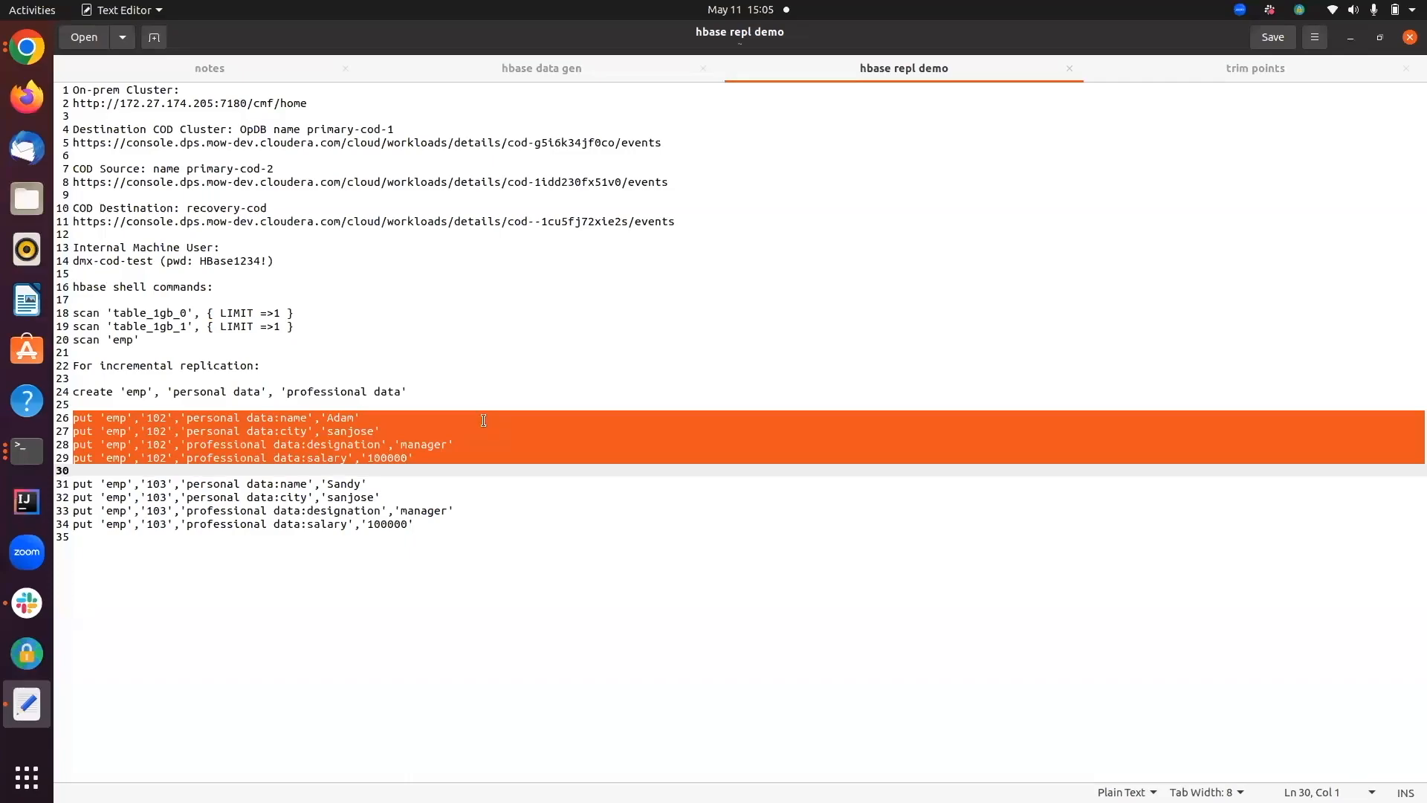
Step: Run the copied put commands for emp row 102 in the primary cluster's HBase shell in Terminal
{"action": "key", "text": "alt+Tab"}
{"action": "left_click", "coordinate": [23, 454]}
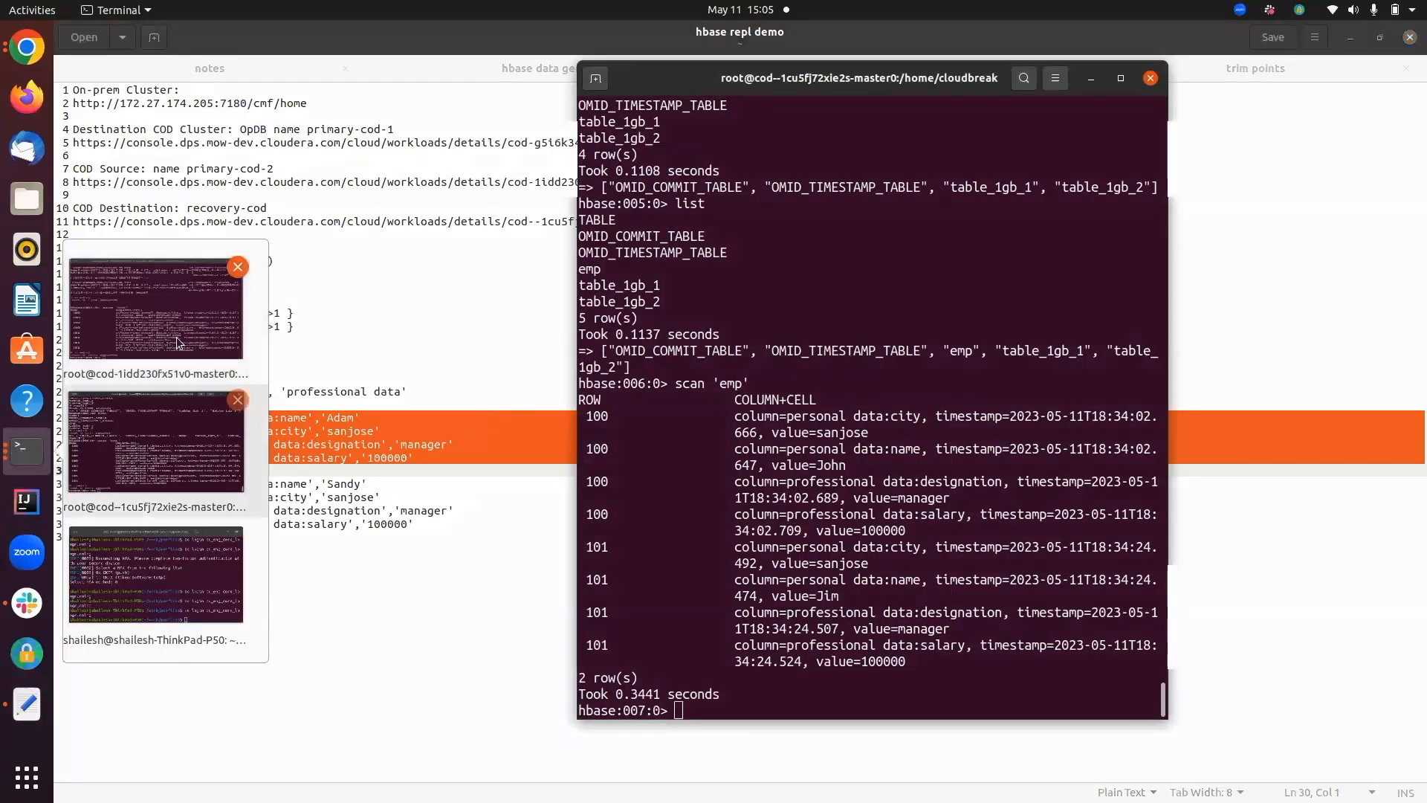
{"action": "left_click", "coordinate": [177, 337]}
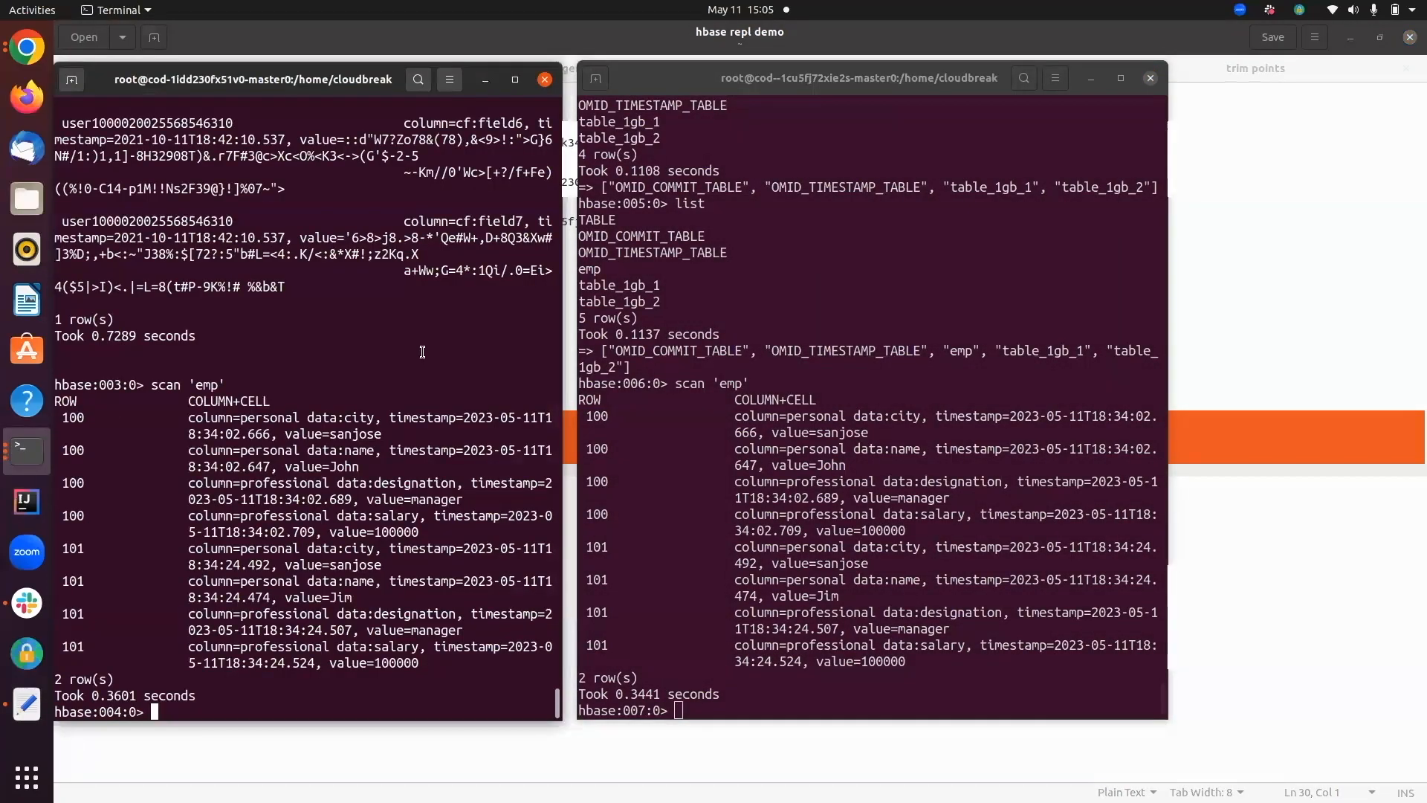
{"action": "key", "text": "ctrl+shift+v"}
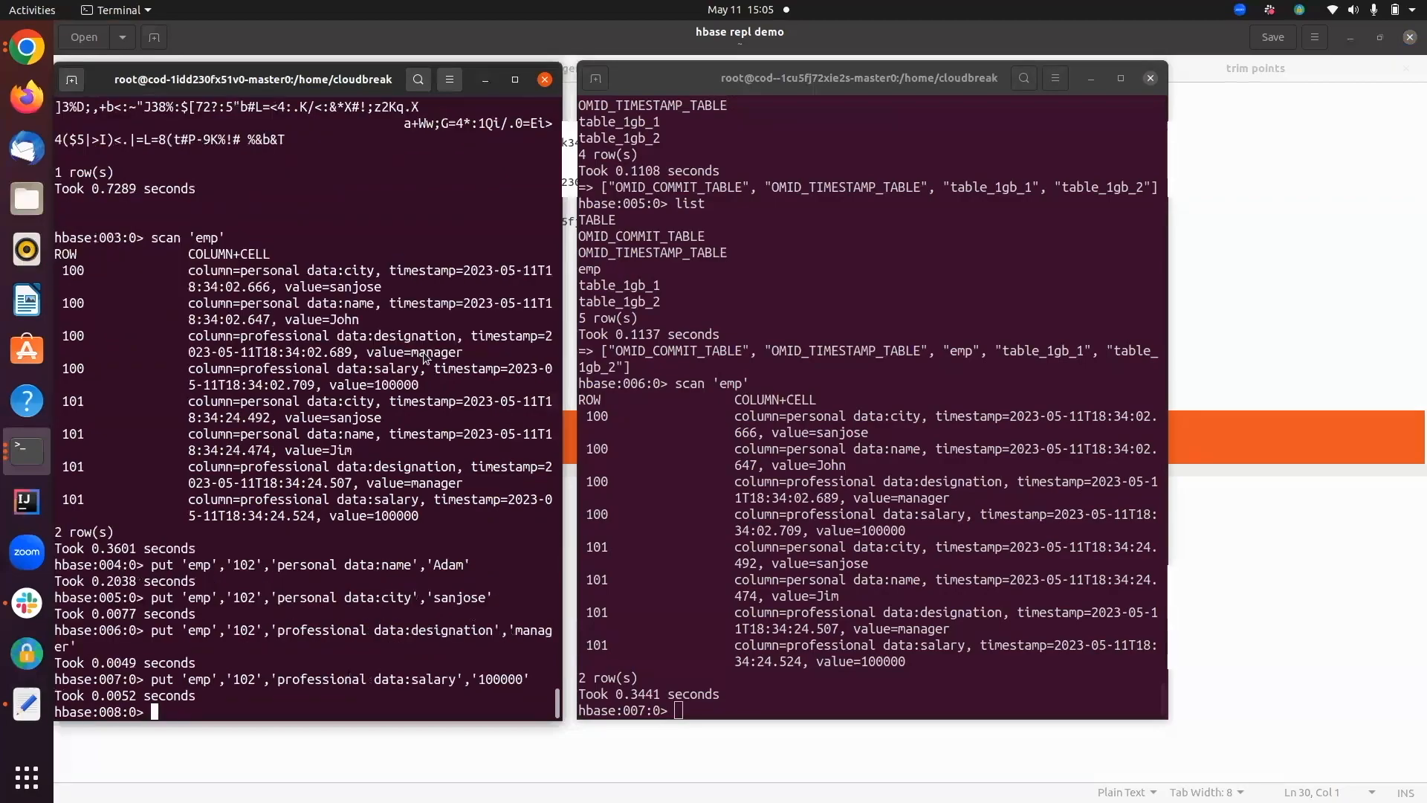
Step: Return to Text Editor and copy the four put commands for emp row 103 from the hbase repl demo notes
{"action": "key", "text": "alt+Tab"}
{"action": "left_click", "coordinate": [489, 722]}
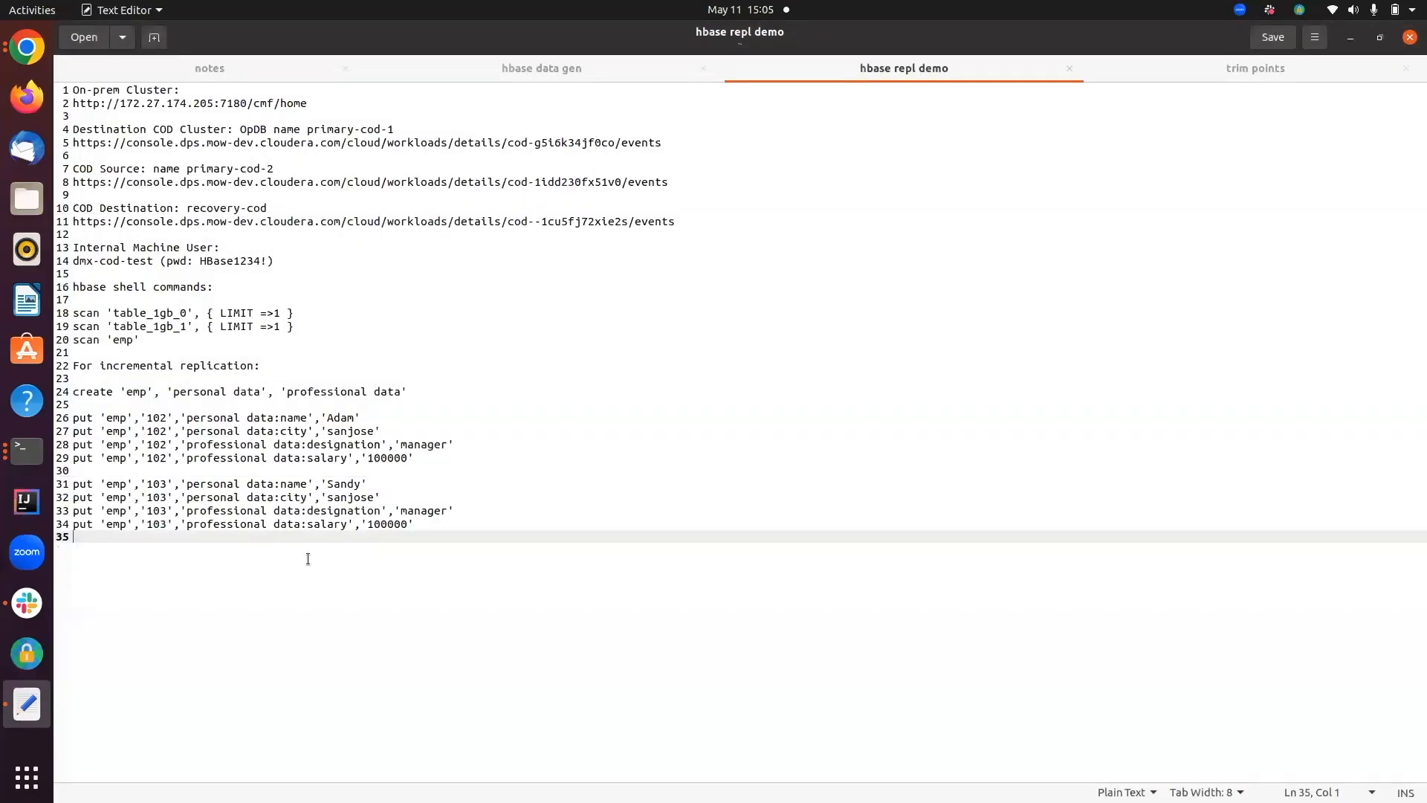
{"action": "left_click", "coordinate": [321, 496]}
{"action": "left_click", "coordinate": [322, 490]}
{"action": "key", "text": "Home"}
{"action": "key", "text": "shift+Down"}
{"action": "key", "text": "shift+Down"}
{"action": "key", "text": "shift+Down"}
{"action": "key", "text": "shift+Down"}
{"action": "key", "text": "ctrl+c"}
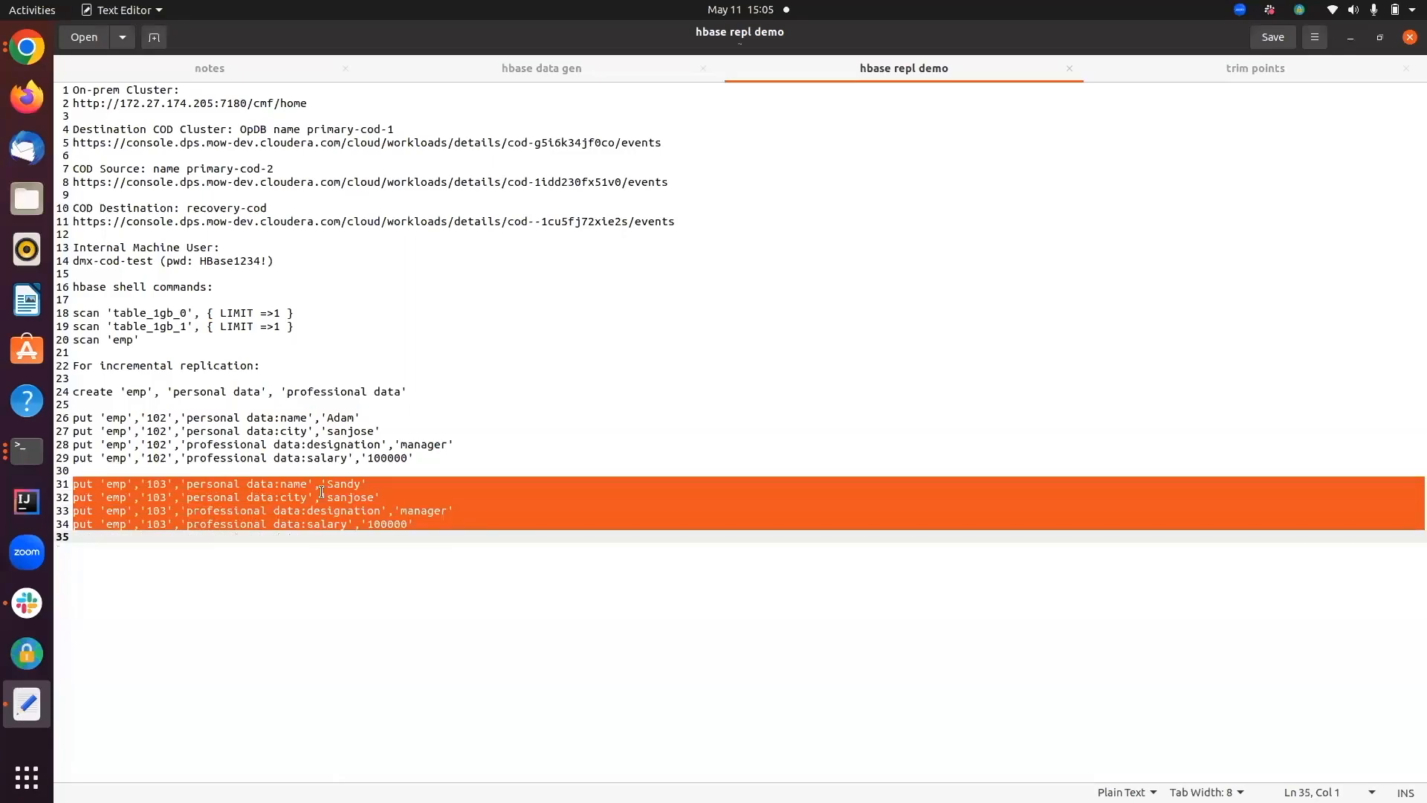
Step: Run the copied put commands for emp row 103 in the primary cluster's HBase shell in Terminal
{"action": "key", "text": "alt+Tab"}
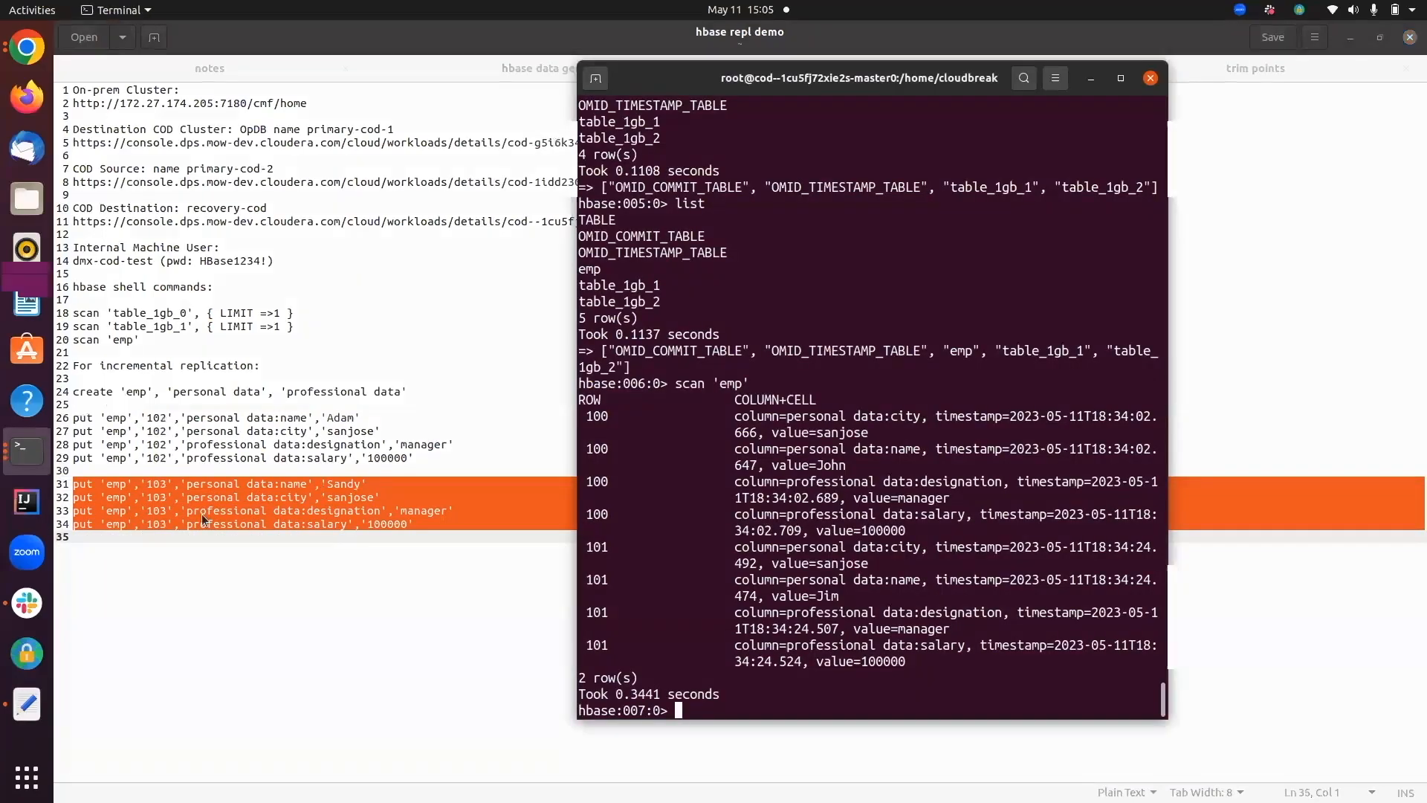
{"action": "left_click", "coordinate": [26, 449]}
{"action": "left_click", "coordinate": [211, 331]}
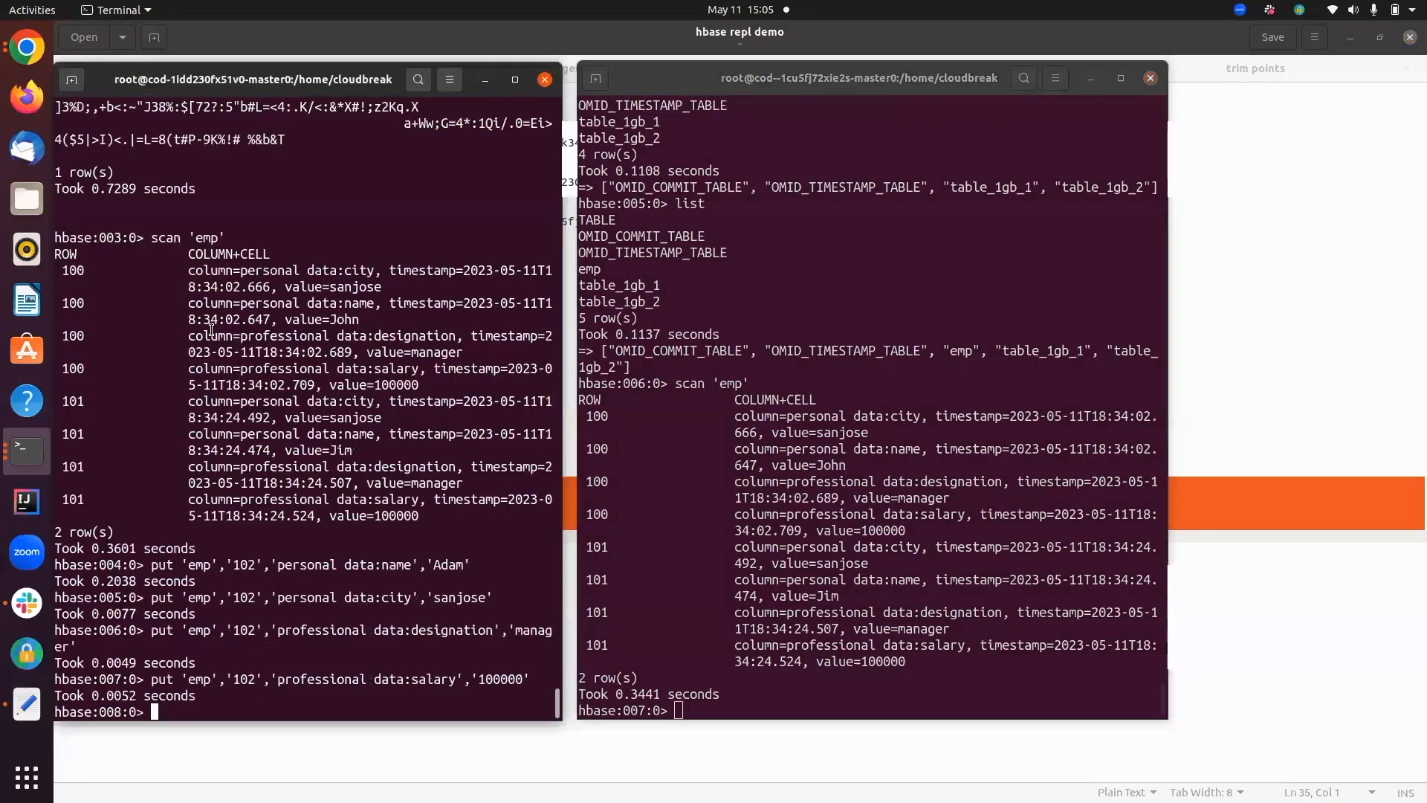
{"action": "key", "text": "ctrl+shift+v"}
Step: Run scan 'emp' in the primary and recovery clusters' HBase shells to compare their rows side by side
{"action": "type", "text": "scan 'emp'"}
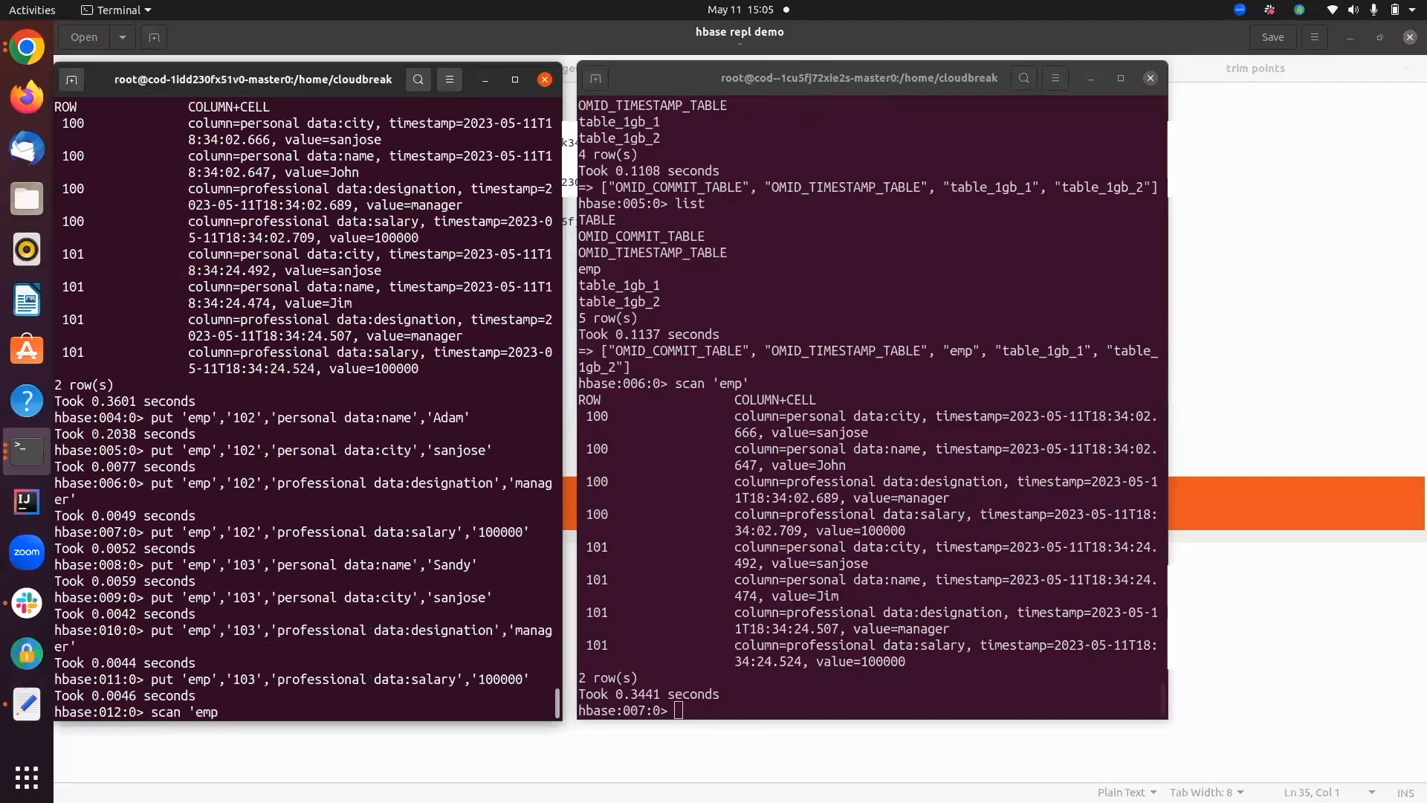
{"action": "key", "text": "Return"}
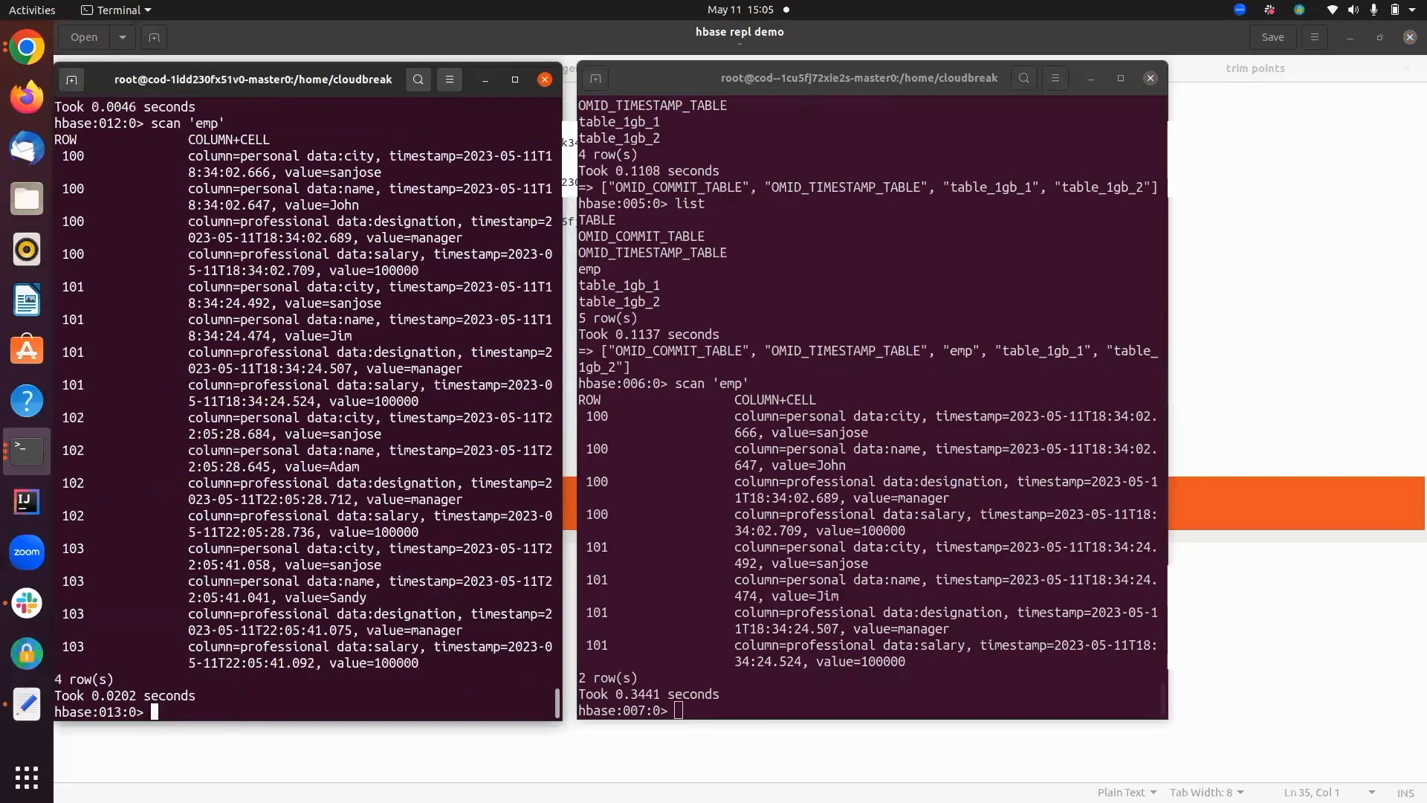
{"action": "left_click", "coordinate": [982, 318]}
{"action": "key", "text": "Up"}
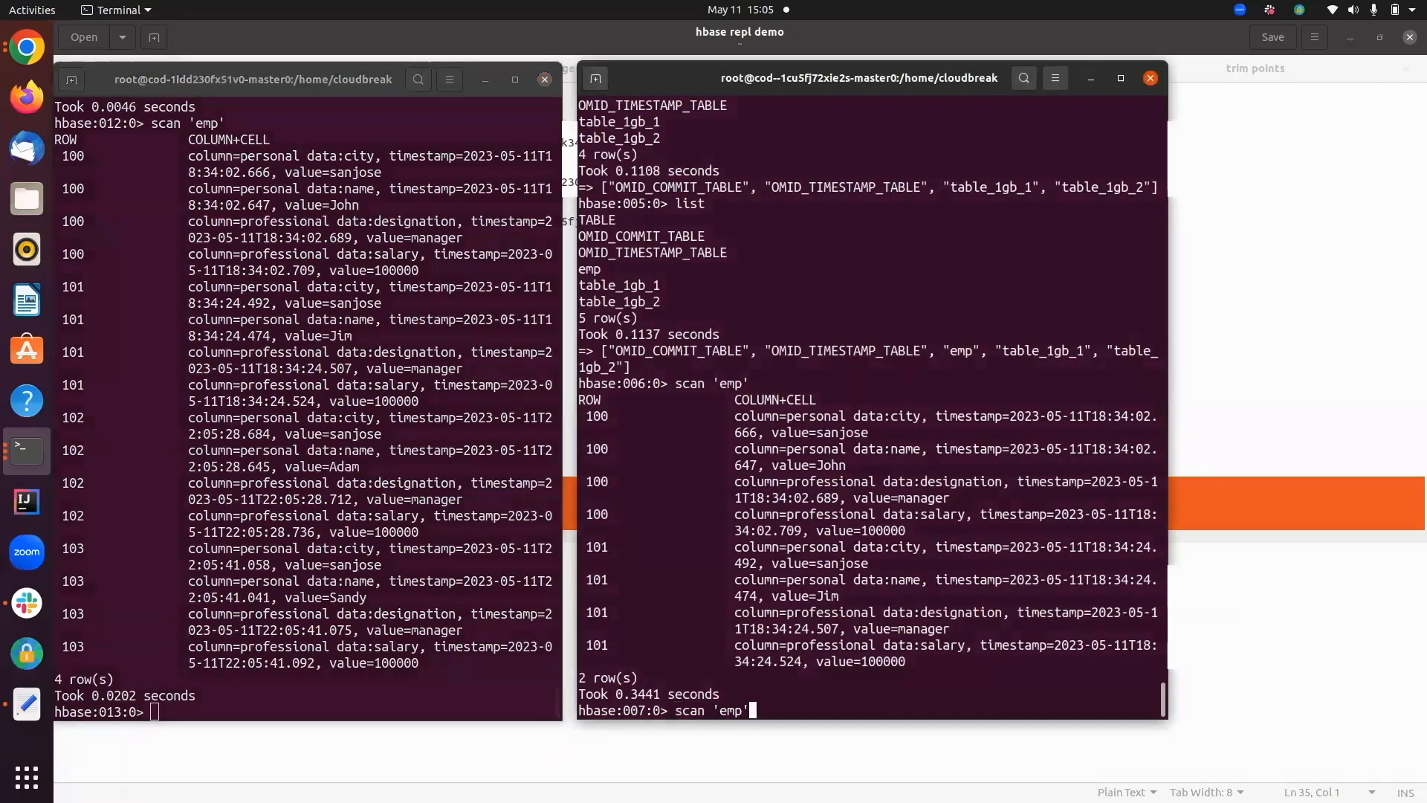
{"action": "key", "text": "Return"}
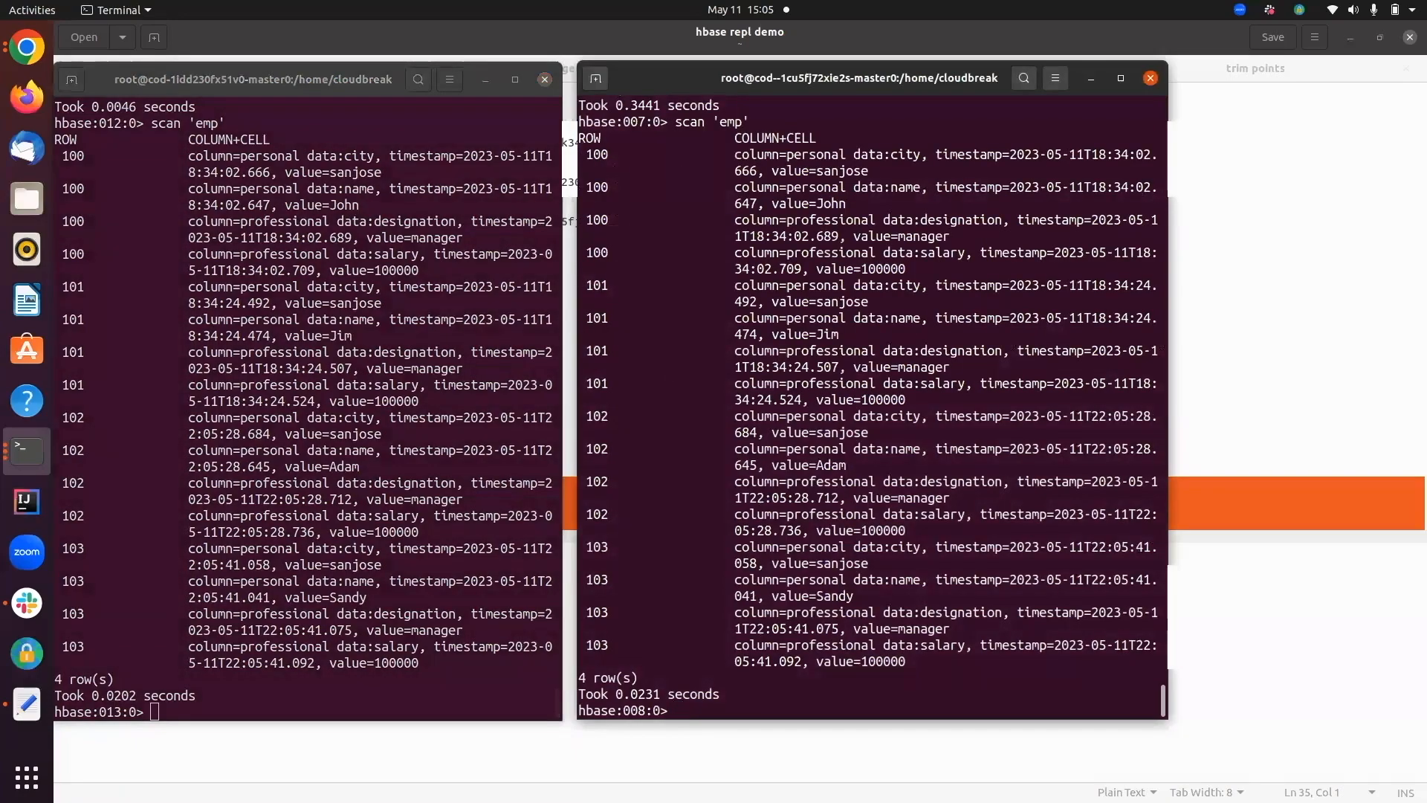